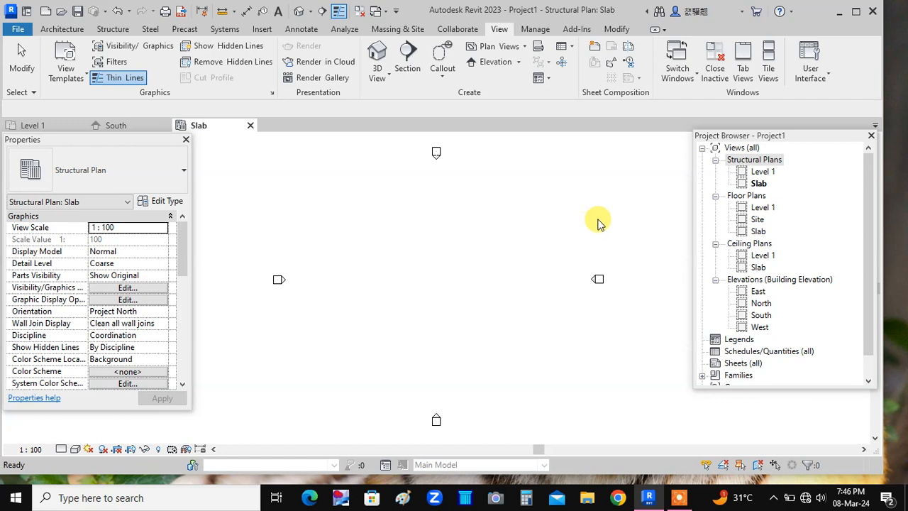
- Start the Beam command in the Slab structural plan and load the Concrete-Rectangular Beam family from the Structural Framing Concrete folder
{"action": "double_click", "coordinate": [759, 184]}
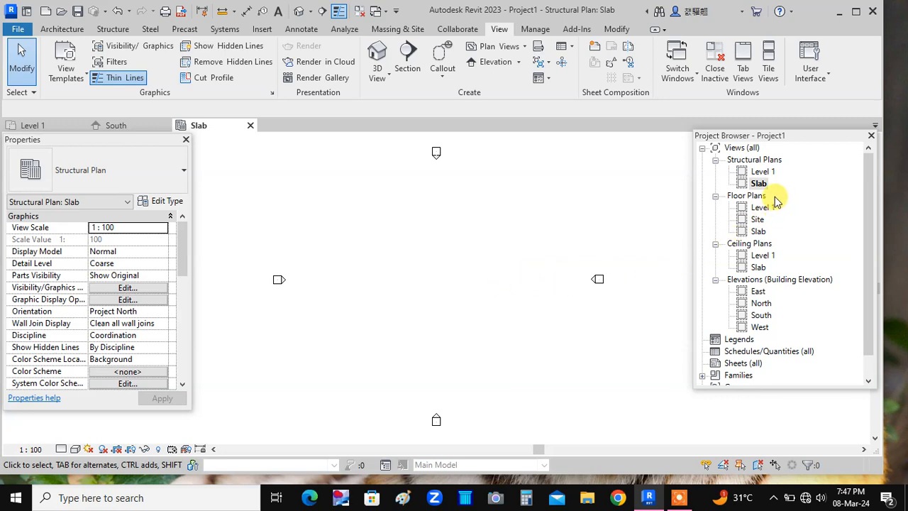
{"action": "left_click", "coordinate": [114, 29]}
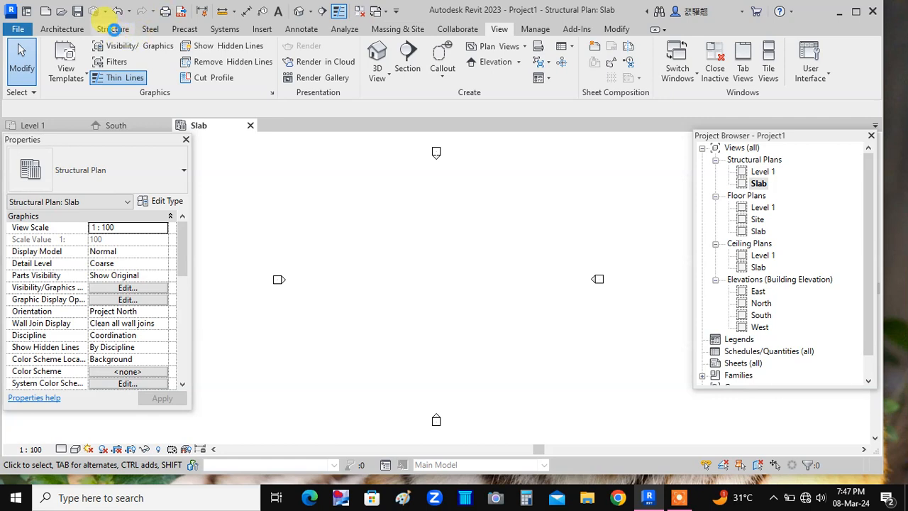
{"action": "left_click", "coordinate": [114, 29]}
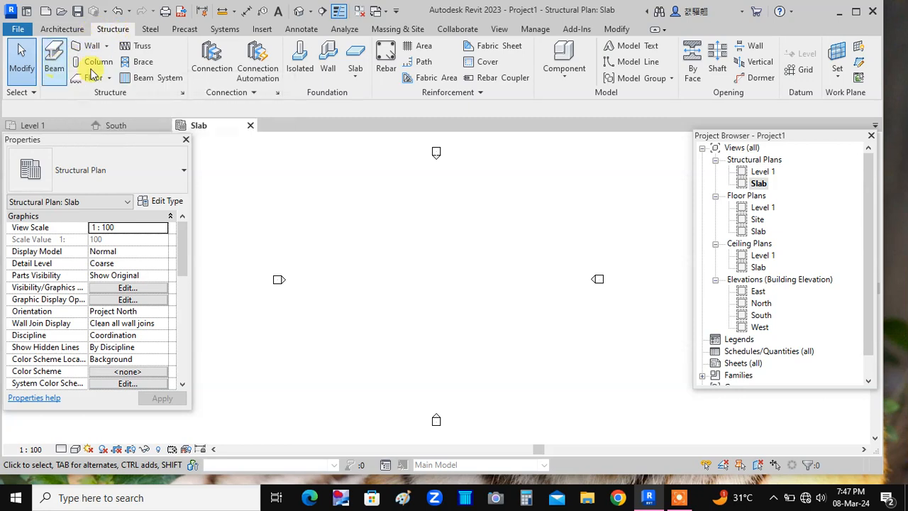
{"action": "left_click", "coordinate": [50, 61]}
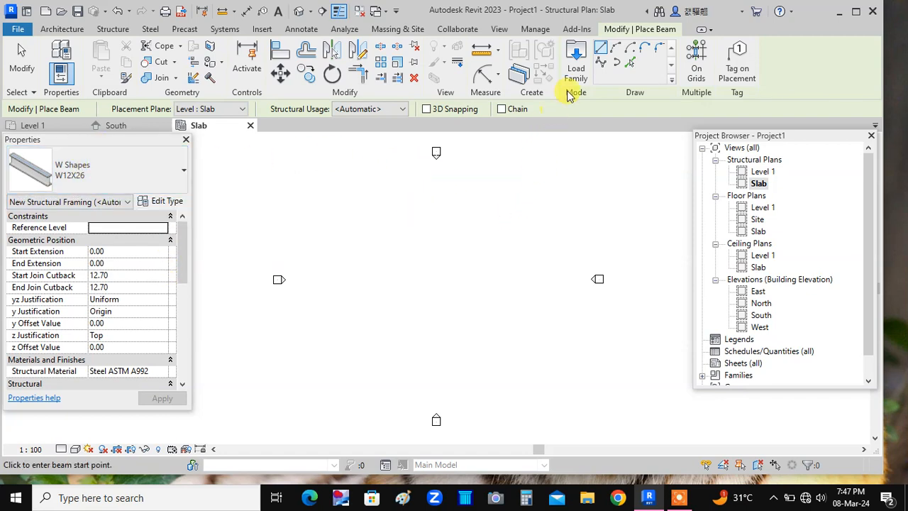
{"action": "left_click", "coordinate": [578, 58]}
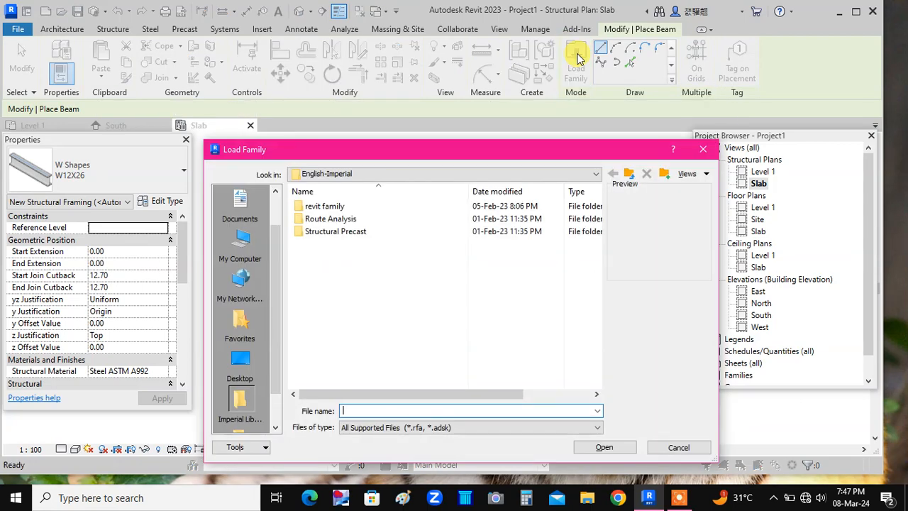
{"action": "double_click", "coordinate": [319, 207]}
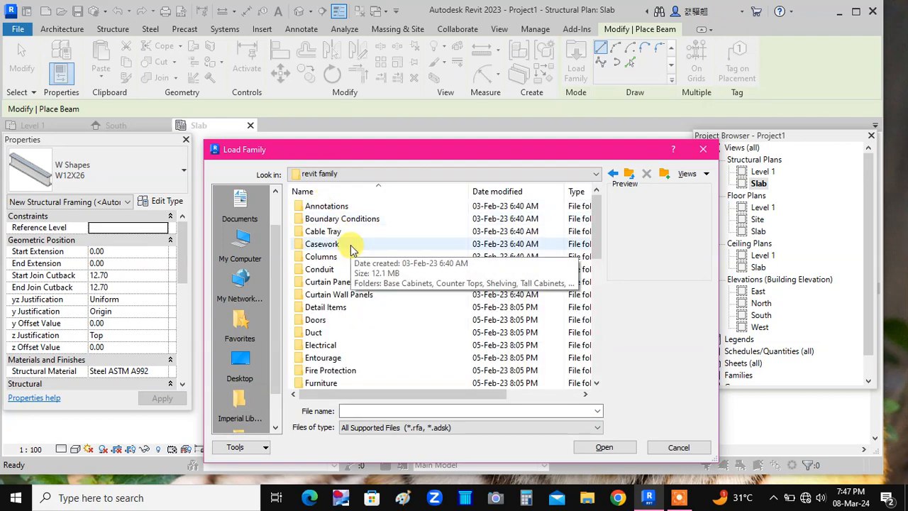
{"action": "scroll", "coordinate": [349, 254], "scroll_direction": "down", "scroll_amount": 5}
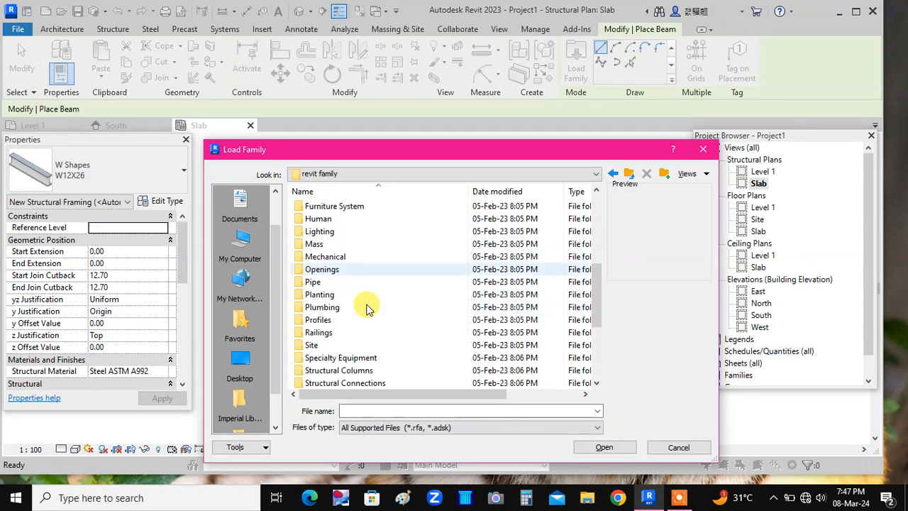
{"action": "scroll", "coordinate": [367, 309], "scroll_direction": "down", "scroll_amount": 1}
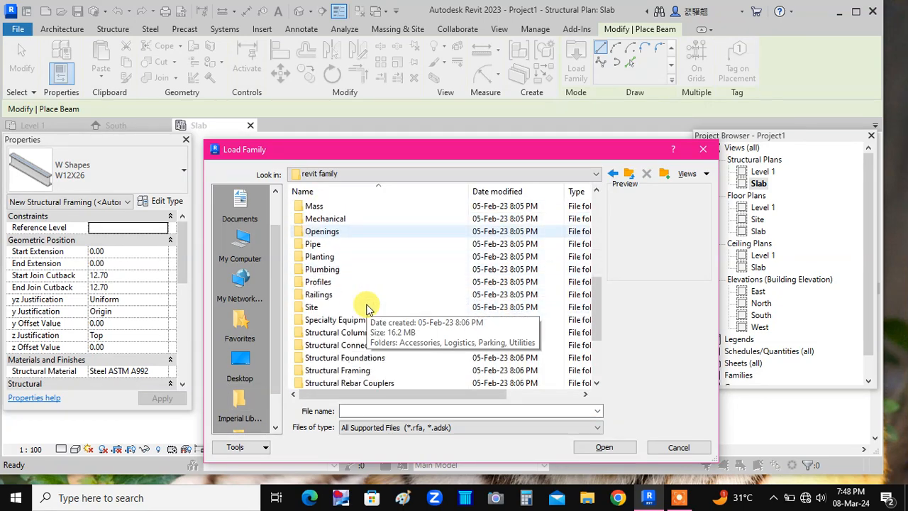
{"action": "double_click", "coordinate": [343, 370]}
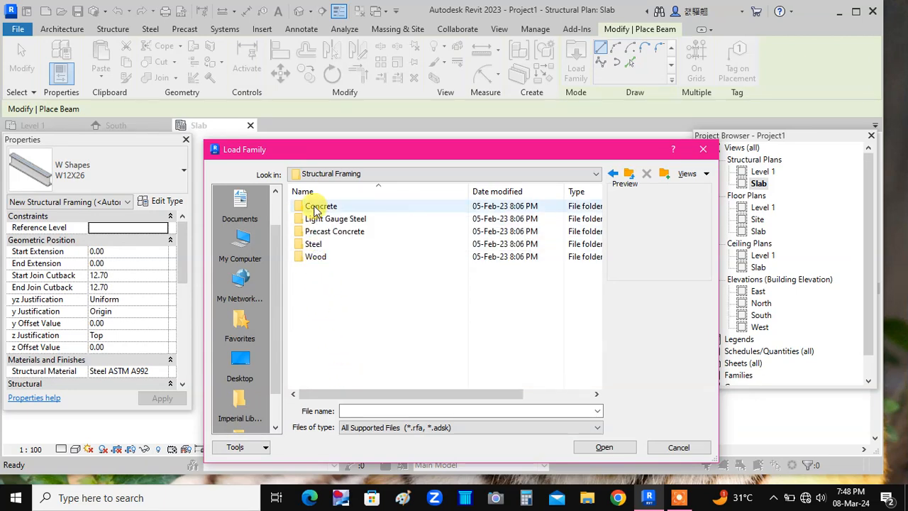
{"action": "double_click", "coordinate": [316, 207]}
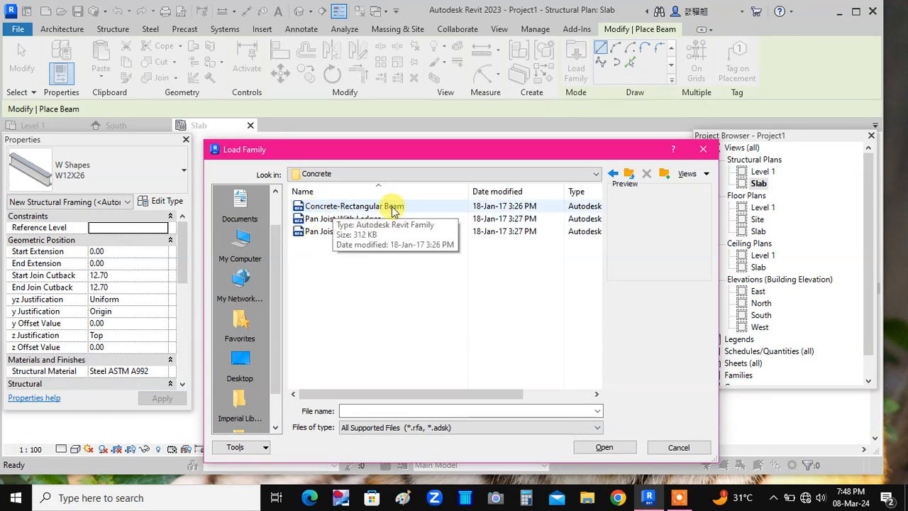
{"action": "double_click", "coordinate": [366, 209]}
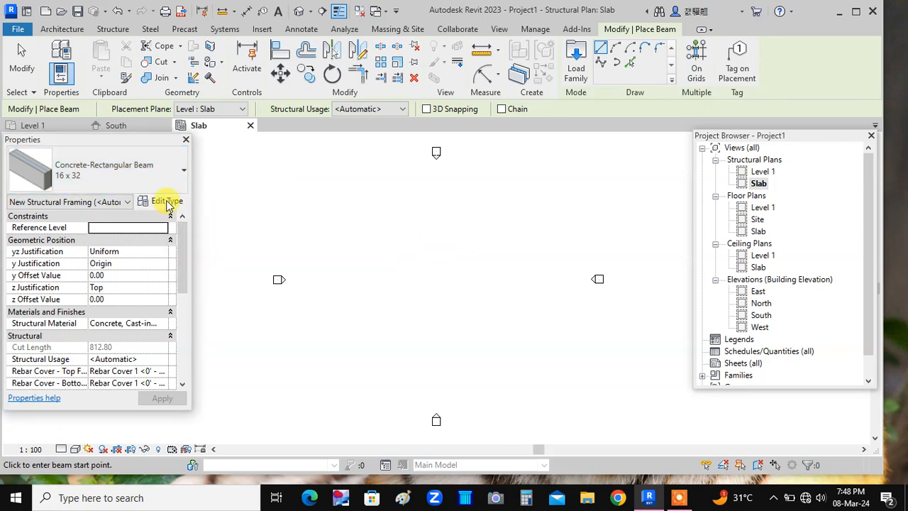
- Duplicate the 16 x 32 concrete beam type under the name 230X450 mm
{"action": "left_click", "coordinate": [167, 201]}
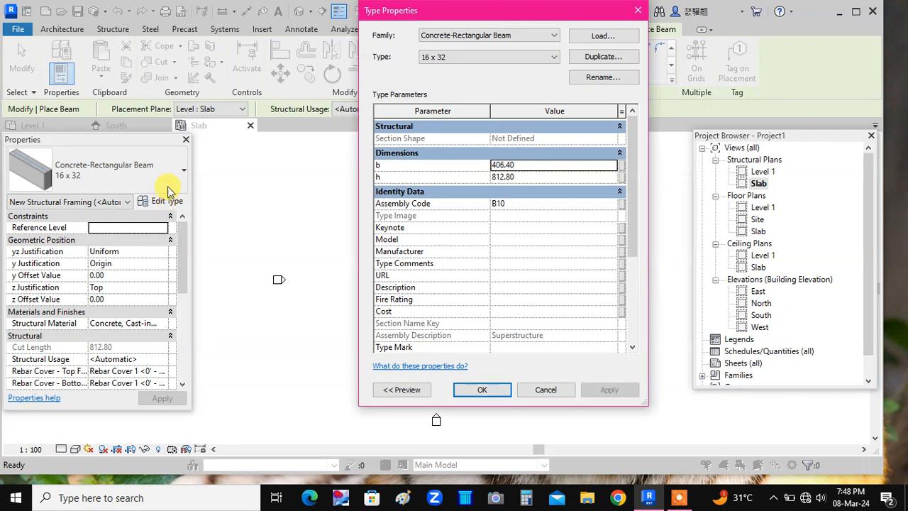
{"action": "left_click", "coordinate": [596, 61]}
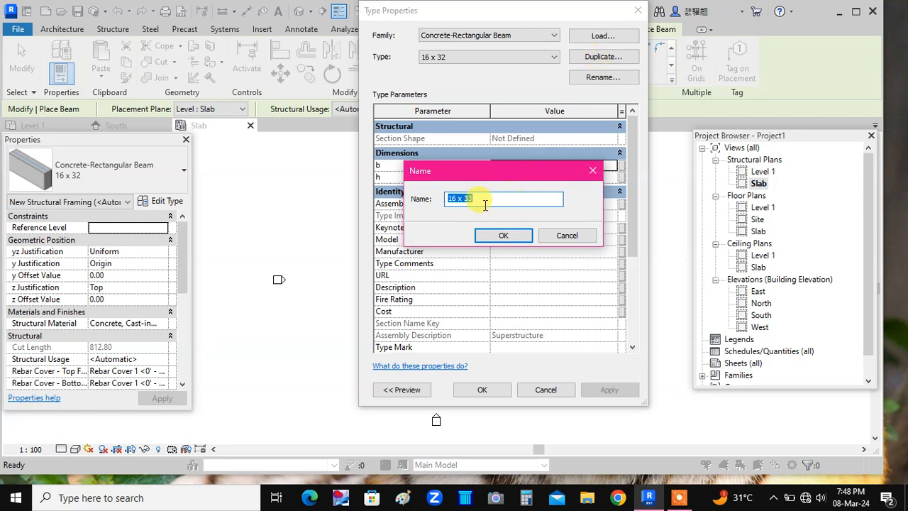
{"action": "key", "text": "BackSpace"}
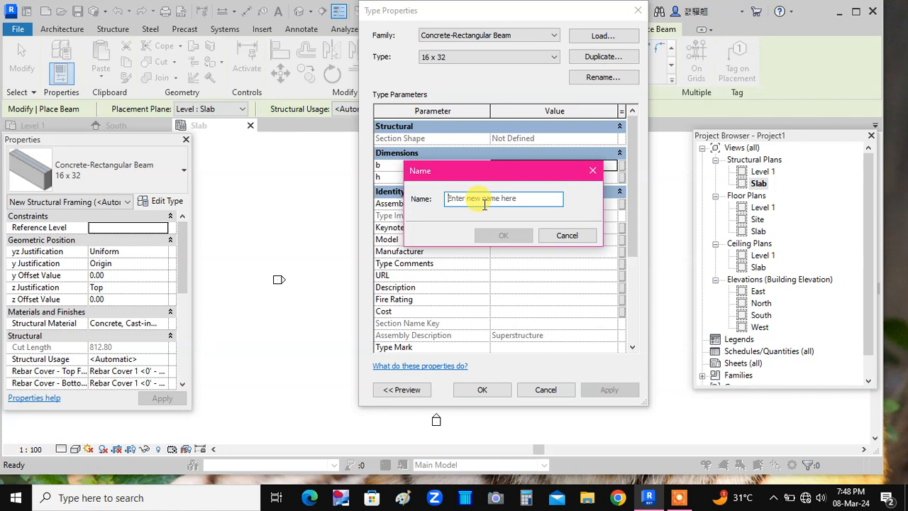
{"action": "type", "text": "230"}
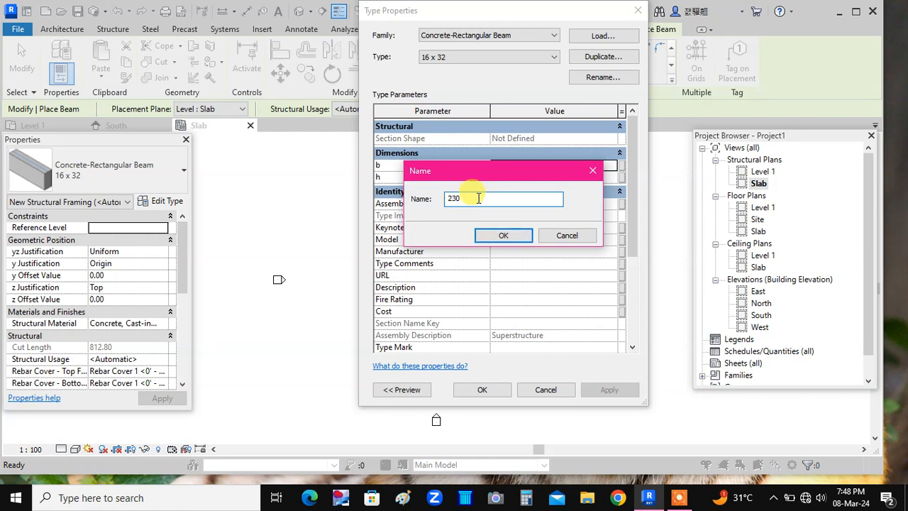
{"action": "type", "text": "X"}
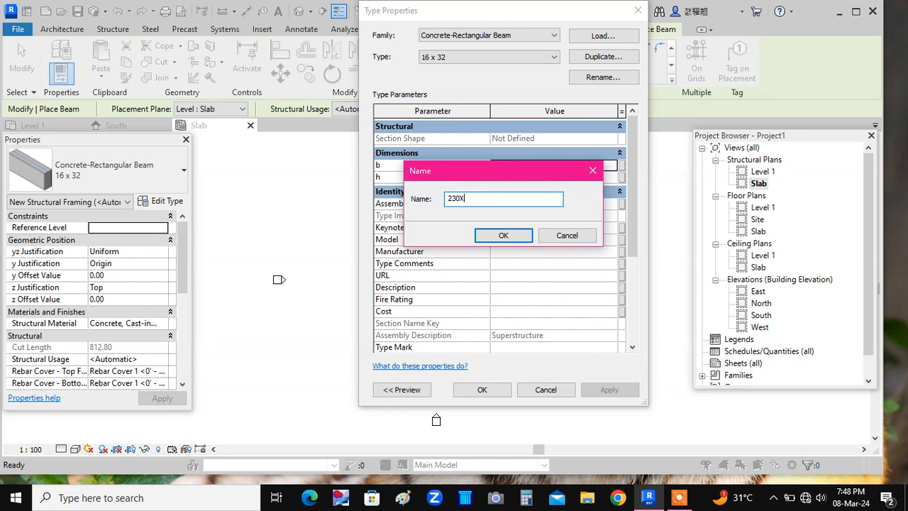
{"action": "type", "text": "450 mm"}
{"action": "left_click", "coordinate": [501, 236]}
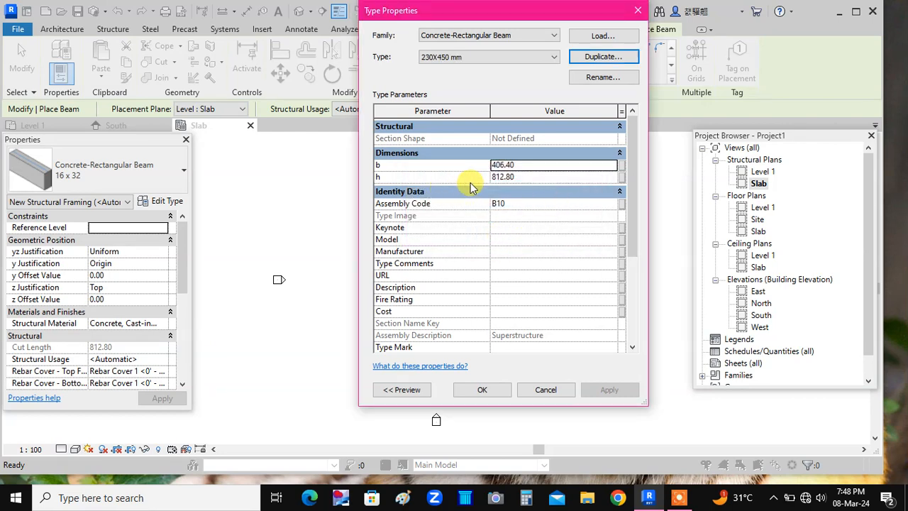
- Set the 230X450 mm beam type's width b to 230 mm and height h to 450 mm, and apply the type properties
{"action": "left_click", "coordinate": [516, 165]}
{"action": "left_click_drag", "start_coordinate": [515, 164], "coordinate": [487, 170]}
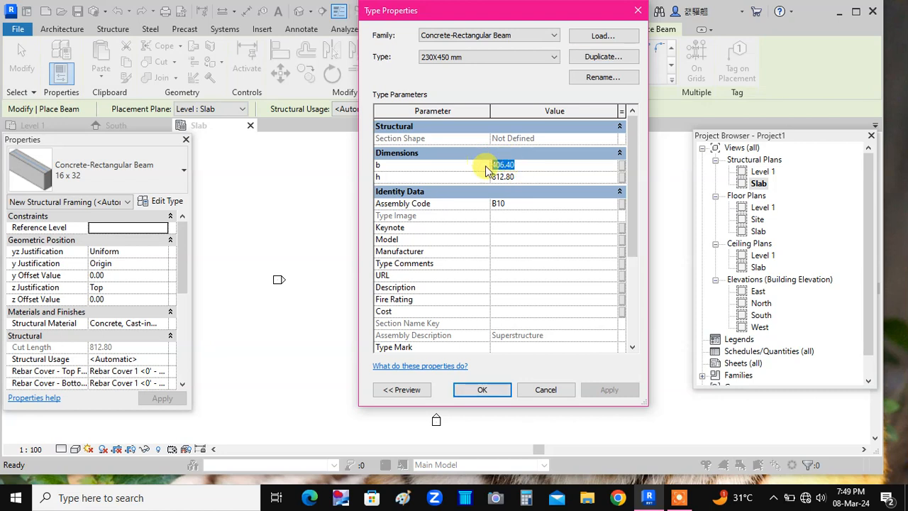
{"action": "type", "text": "230"}
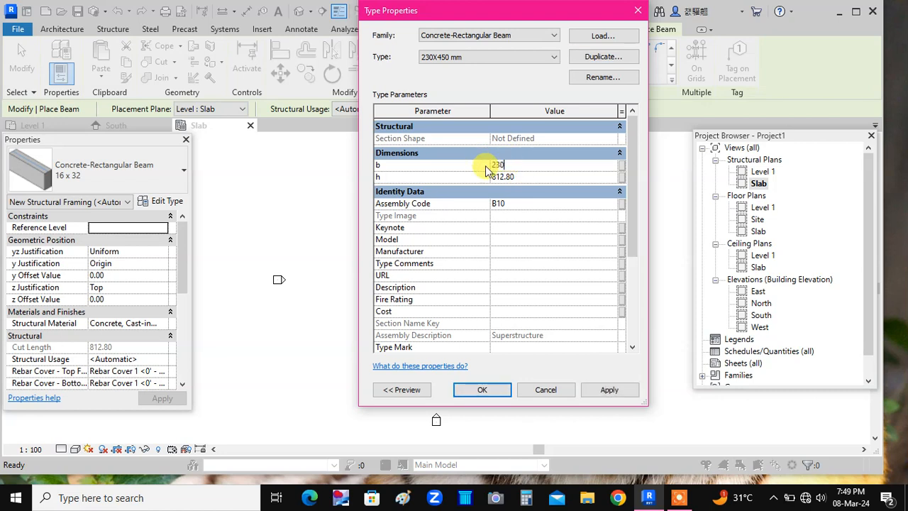
{"action": "type", "text": " mm"}
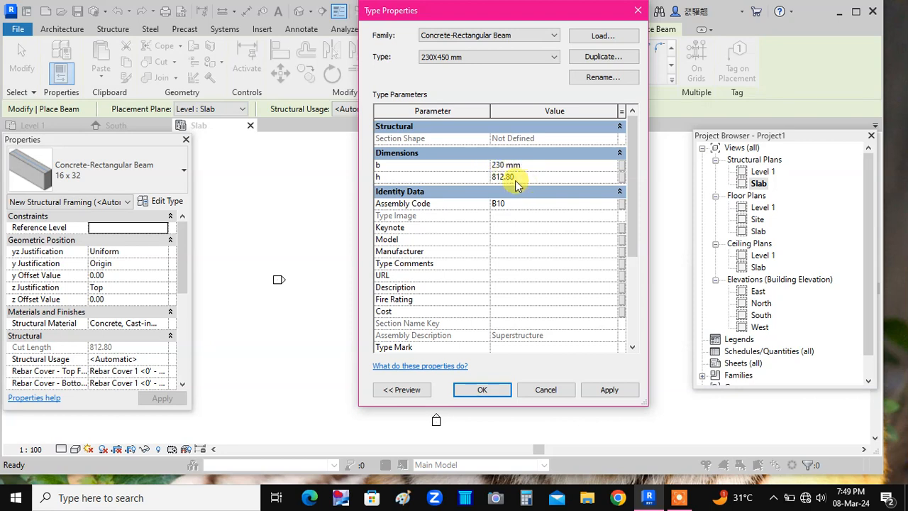
{"action": "left_click", "coordinate": [518, 177]}
{"action": "left_click_drag", "start_coordinate": [520, 176], "coordinate": [491, 176]}
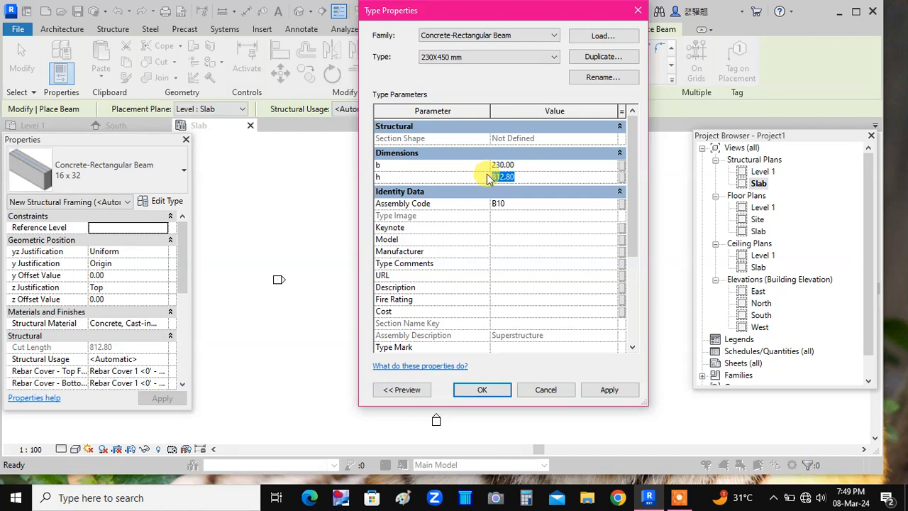
{"action": "type", "text": "450 mm"}
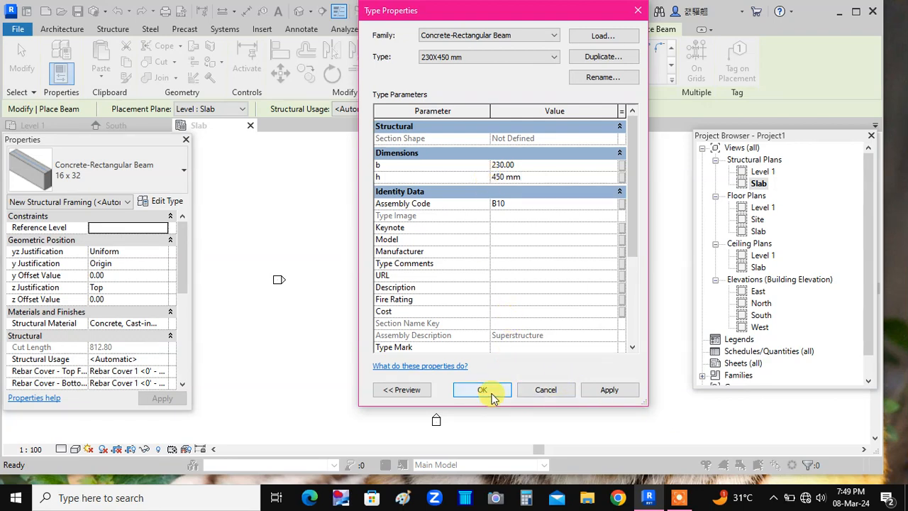
{"action": "left_click", "coordinate": [611, 391]}
{"action": "left_click", "coordinate": [498, 391]}
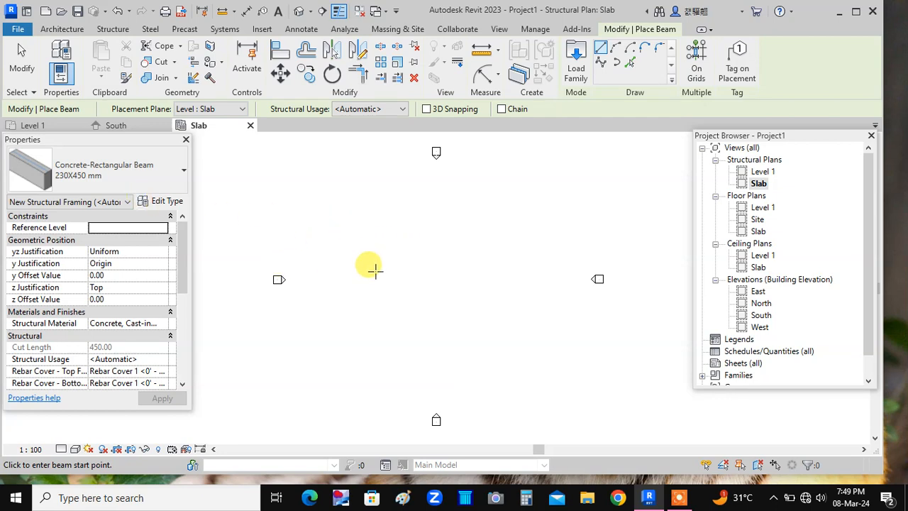
- Draw a horizontal 230X450 mm concrete beam about 8000 mm long between the elevation markers, and end the Beam command
{"action": "left_click", "coordinate": [336, 270]}
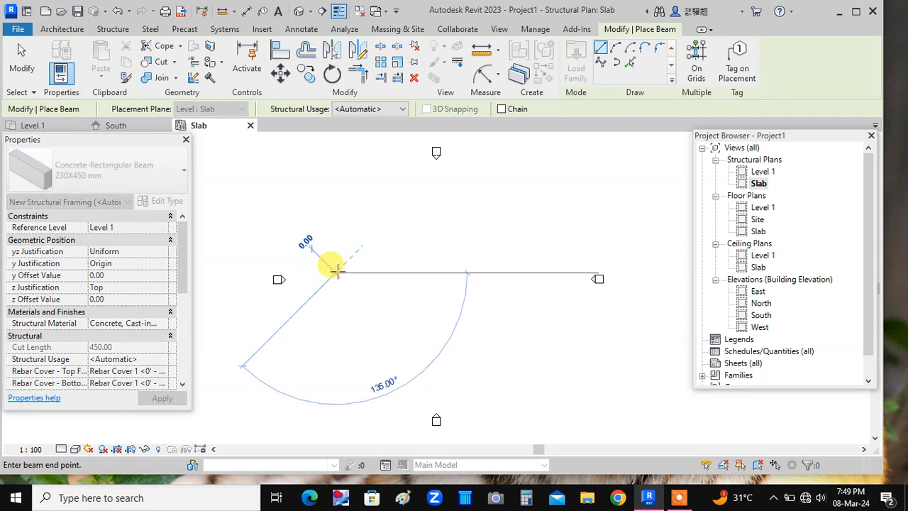
{"action": "left_click", "coordinate": [384, 271]}
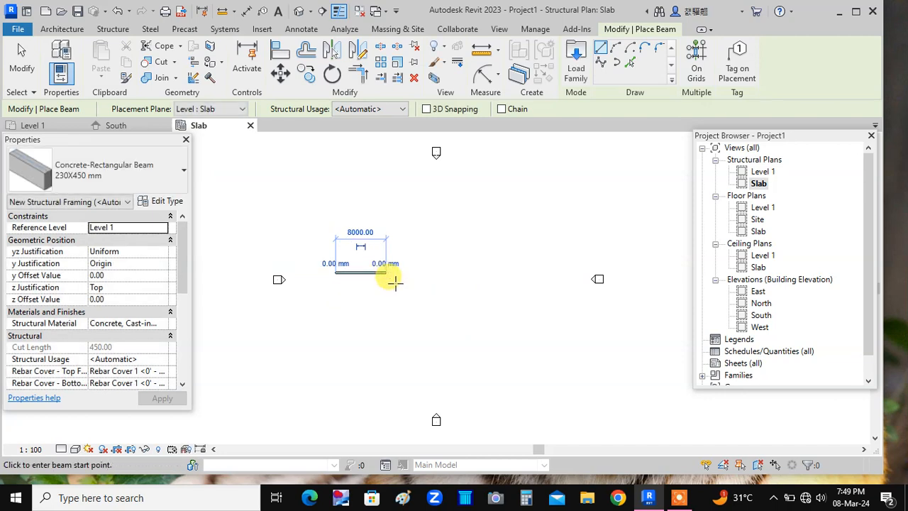
{"action": "key", "text": "Escape"}
{"action": "key", "text": "Escape"}
{"action": "scroll", "coordinate": [395, 283], "scroll_direction": "up", "scroll_amount": 3}
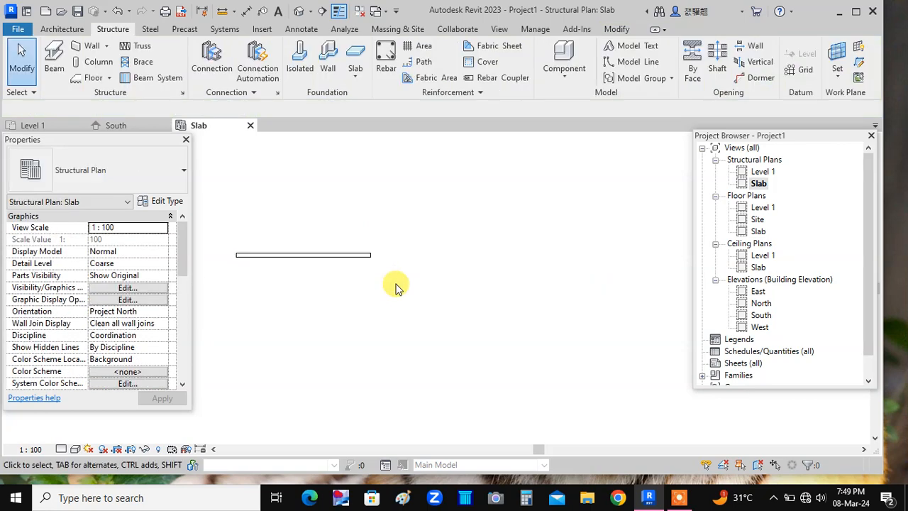
- Open the South elevation and examine the beam's position relative to the Slab and Level 1 levels
{"action": "double_click", "coordinate": [761, 315]}
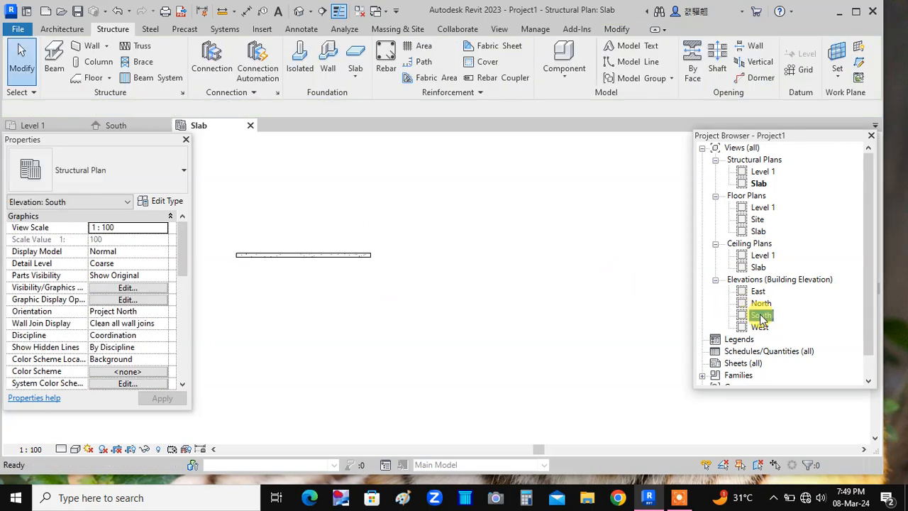
{"action": "middle_click_drag", "start_coordinate": [304, 277], "coordinate": [663, 344]}
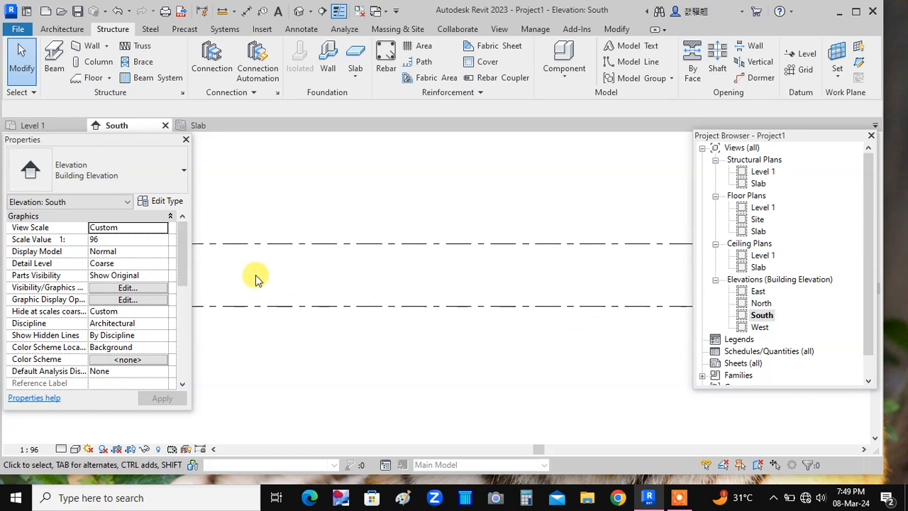
{"action": "middle_click_drag", "start_coordinate": [253, 277], "coordinate": [660, 284]}
{"action": "scroll", "coordinate": [519, 233], "scroll_direction": "up", "scroll_amount": 3}
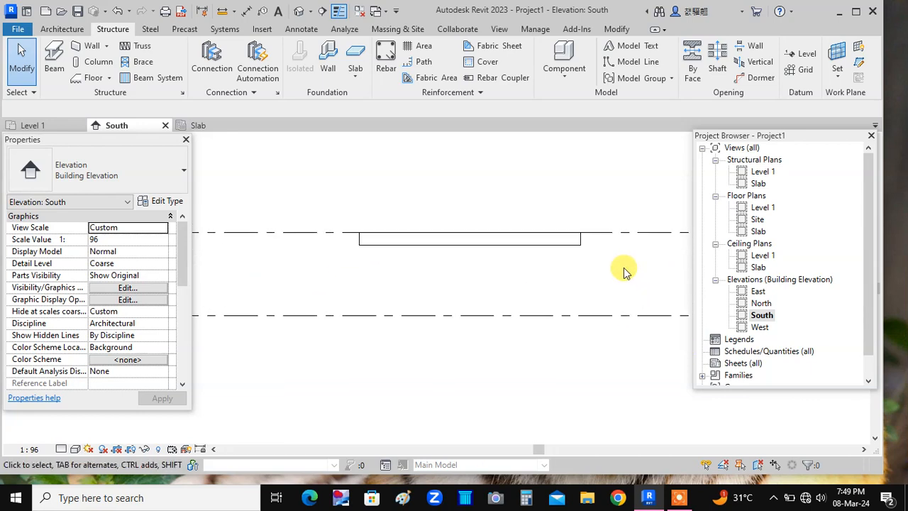
{"action": "scroll", "coordinate": [599, 273], "scroll_direction": "down", "scroll_amount": 1}
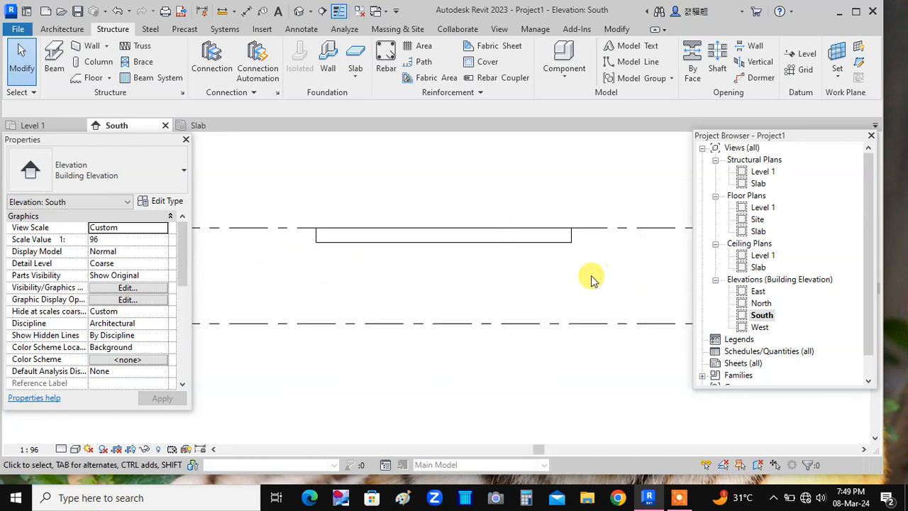
{"action": "middle_click_drag", "start_coordinate": [594, 278], "coordinate": [440, 287]}
{"action": "scroll", "coordinate": [546, 288], "scroll_direction": "down", "scroll_amount": 1}
{"action": "scroll", "coordinate": [621, 283], "scroll_direction": "down", "scroll_amount": 1}
{"action": "middle_click_drag", "start_coordinate": [619, 286], "coordinate": [337, 278]}
{"action": "scroll", "coordinate": [536, 296], "scroll_direction": "down", "scroll_amount": 2}
{"action": "middle_click_drag", "start_coordinate": [536, 296], "coordinate": [318, 263]}
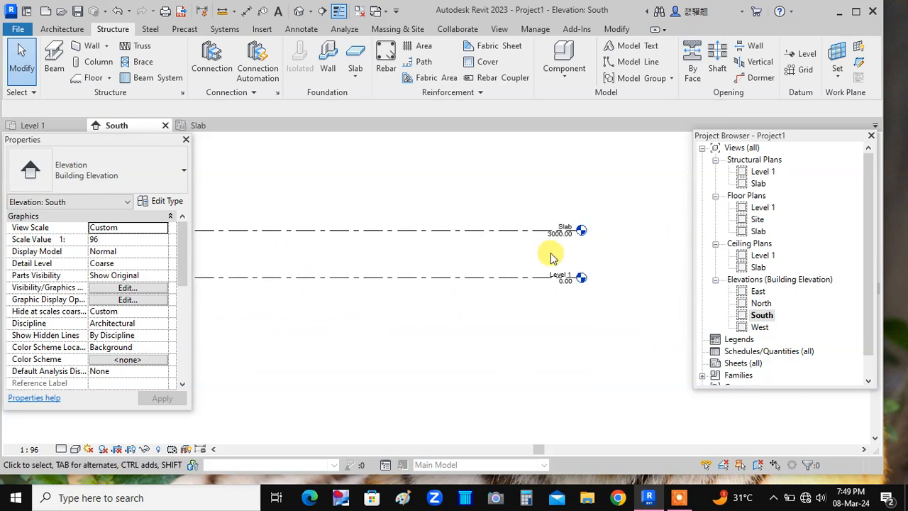
- Shorten the Slab and Level 1 level lines by moving their right ends closer to the beam, and return to the Slab structural plan
{"action": "left_click", "coordinate": [515, 234]}
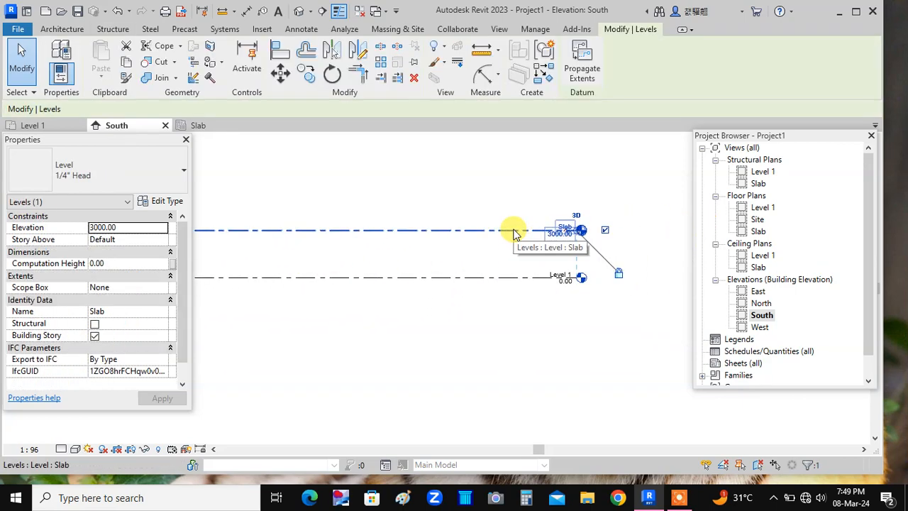
{"action": "left_click_drag", "start_coordinate": [553, 234], "coordinate": [256, 228]}
{"action": "middle_click_drag", "start_coordinate": [271, 326], "coordinate": [649, 313]}
{"action": "left_click_drag", "start_coordinate": [649, 222], "coordinate": [576, 218]}
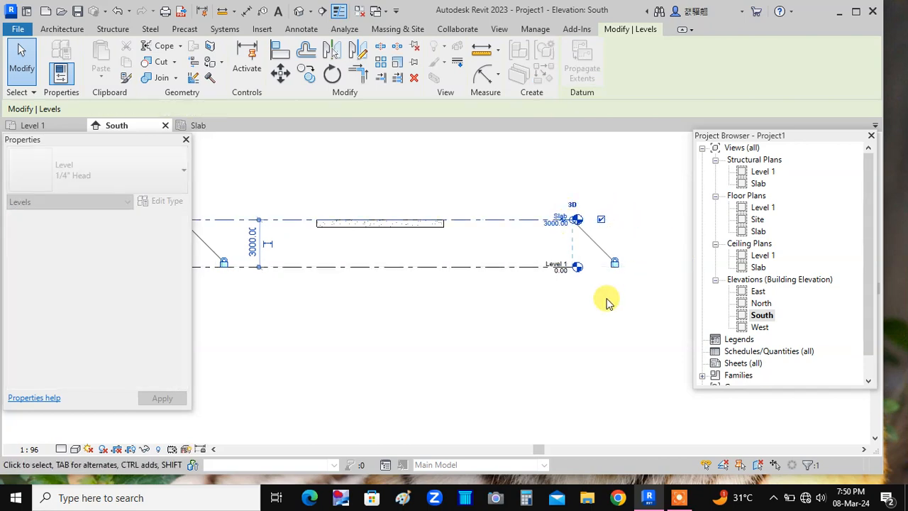
{"action": "left_click", "coordinate": [490, 334]}
{"action": "scroll", "coordinate": [342, 385], "scroll_direction": "up", "scroll_amount": 2}
{"action": "middle_click_drag", "start_coordinate": [349, 349], "coordinate": [373, 421]}
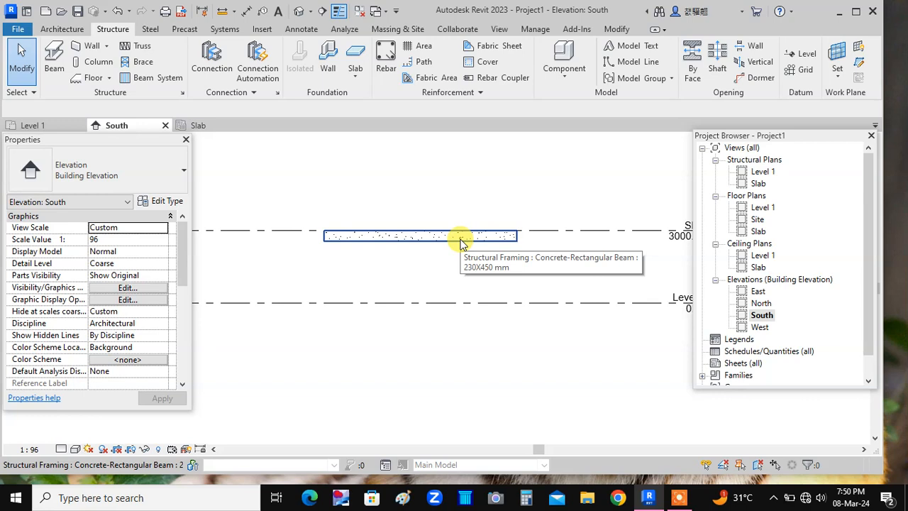
{"action": "double_click", "coordinate": [757, 183]}
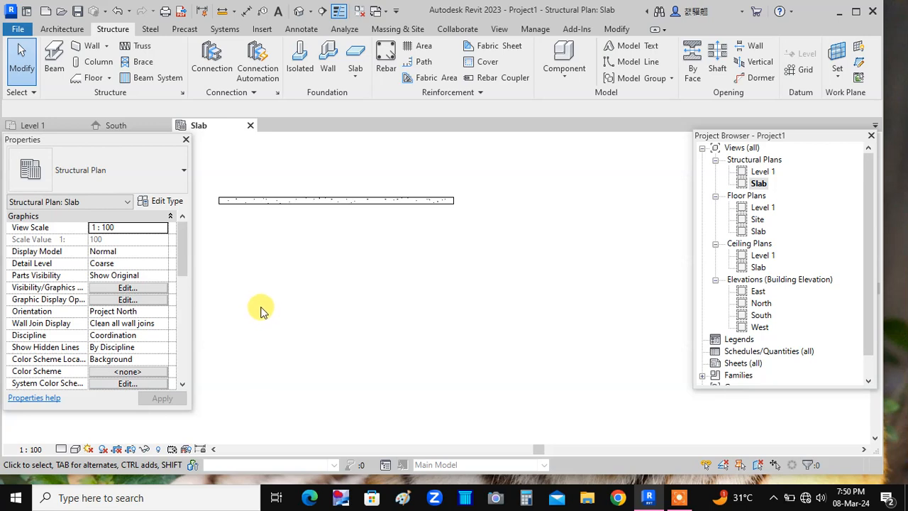
- Draw a vertical building section line across the beam near its right end in the Slab plan
{"action": "middle_click_drag", "start_coordinate": [261, 311], "coordinate": [371, 325]}
{"action": "scroll", "coordinate": [369, 320], "scroll_direction": "up", "scroll_amount": 2}
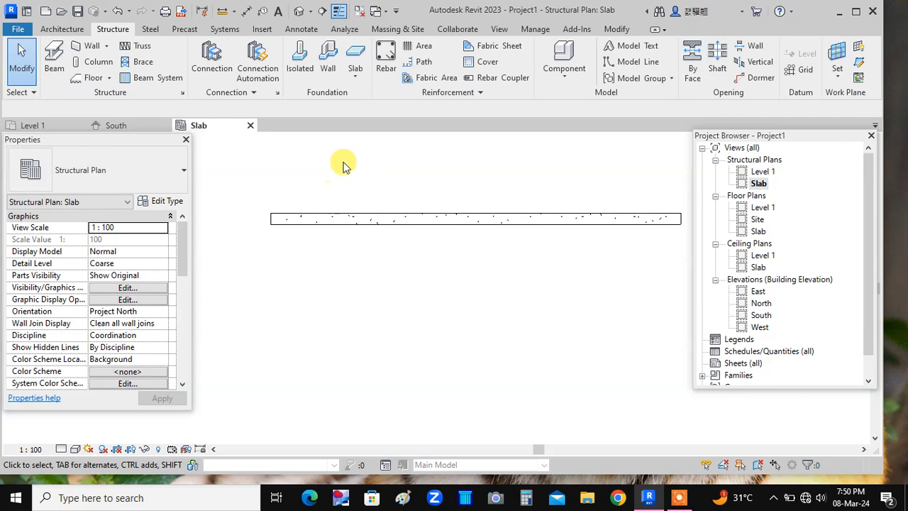
{"action": "left_click", "coordinate": [323, 12]}
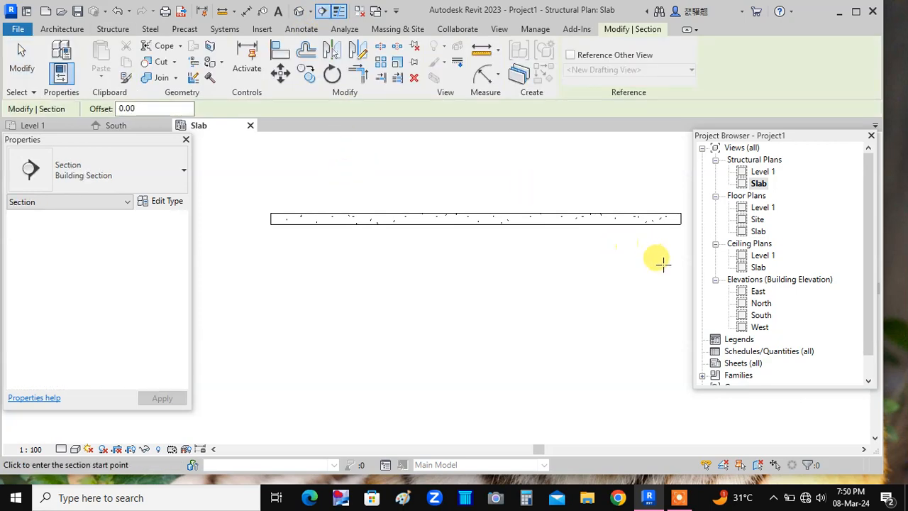
{"action": "middle_click_drag", "start_coordinate": [659, 258], "coordinate": [512, 397]}
{"action": "scroll", "coordinate": [551, 281], "scroll_direction": "up", "scroll_amount": 3}
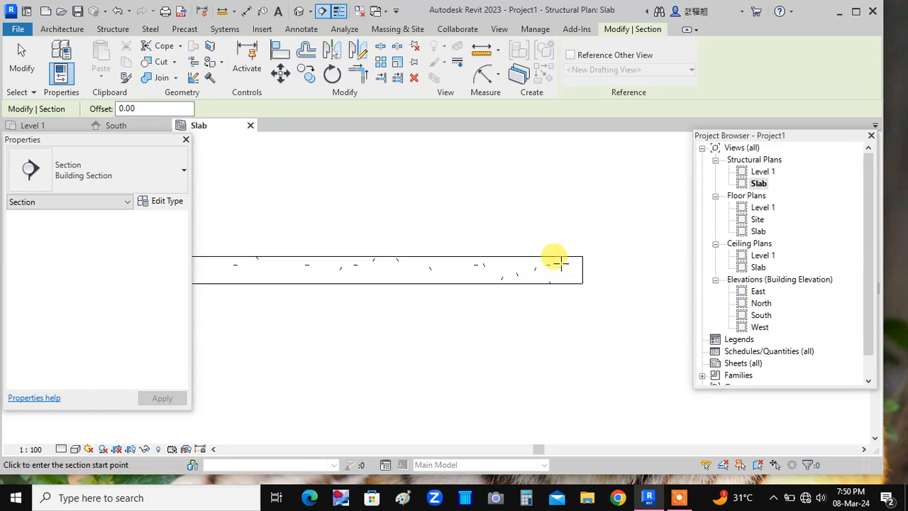
{"action": "left_click", "coordinate": [561, 212]}
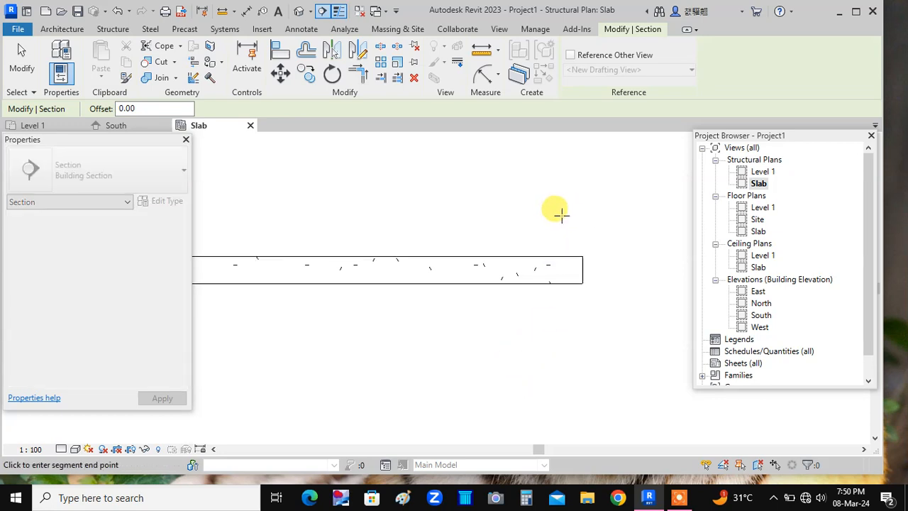
{"action": "left_click", "coordinate": [560, 343]}
{"action": "scroll", "coordinate": [618, 315], "scroll_direction": "down", "scroll_amount": 1}
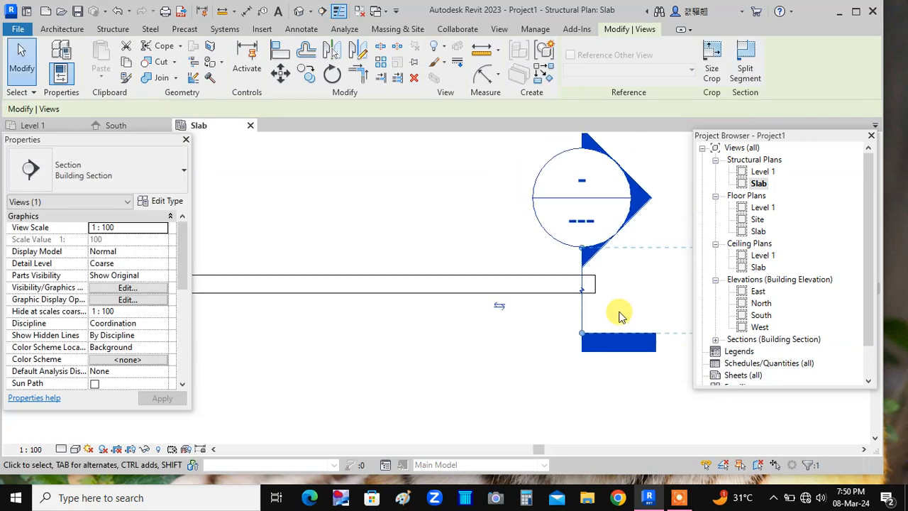
- Flip the cross section to look left along the beam and reduce its view depth
{"action": "scroll", "coordinate": [621, 313], "scroll_direction": "down", "scroll_amount": 1}
{"action": "middle_click_drag", "start_coordinate": [625, 310], "coordinate": [511, 277]}
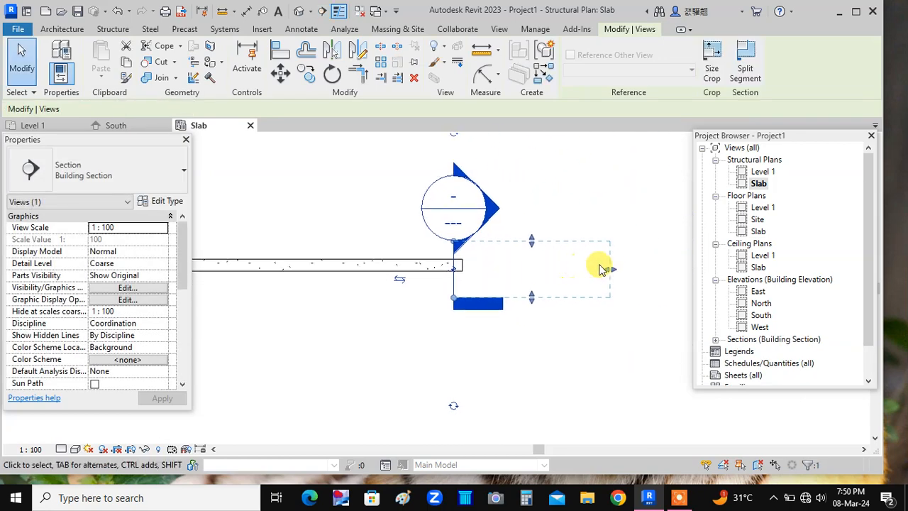
{"action": "left_click_drag", "start_coordinate": [608, 269], "coordinate": [525, 269]}
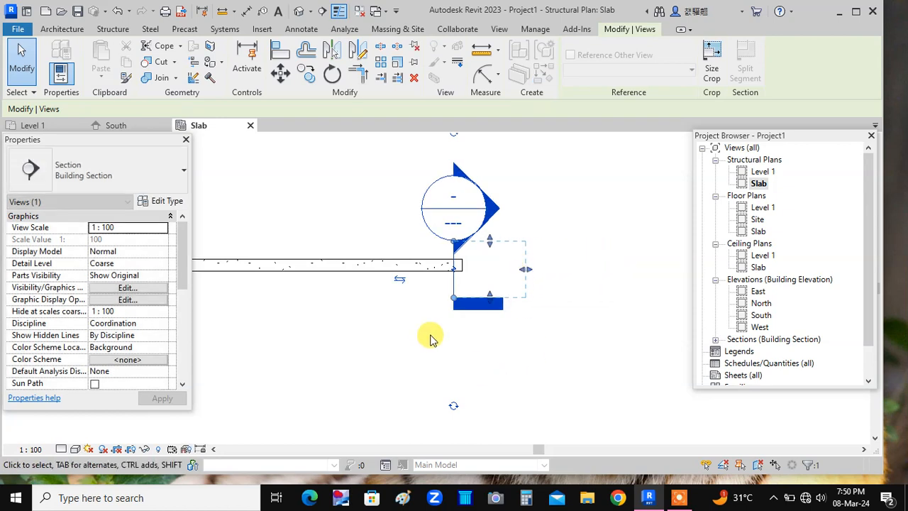
{"action": "scroll", "coordinate": [425, 327], "scroll_direction": "up", "scroll_amount": 3}
{"action": "mouse_move", "coordinate": [432, 303]}
{"action": "middle_mouse_down"}
{"action": "mouse_move", "coordinate": [461, 334]}
{"action": "mouse_move", "coordinate": [536, 309]}
{"action": "middle_mouse_up"}
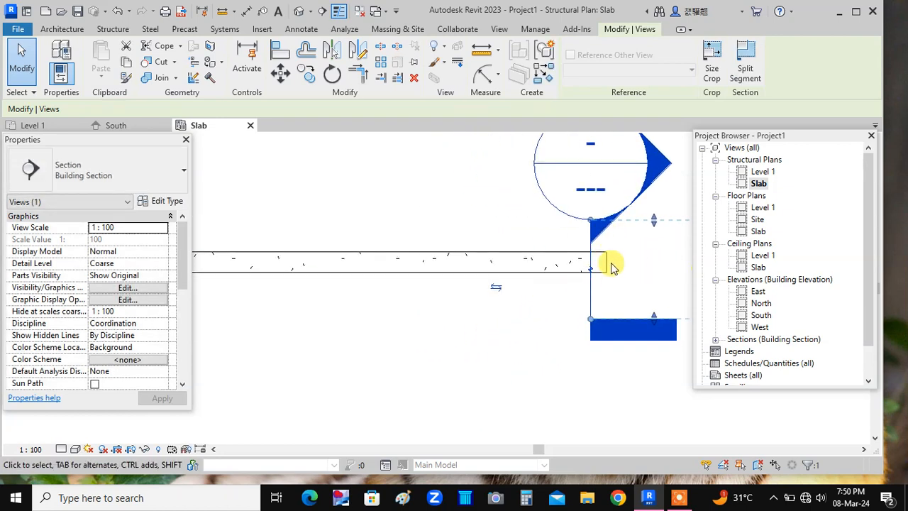
{"action": "left_click", "coordinate": [495, 290]}
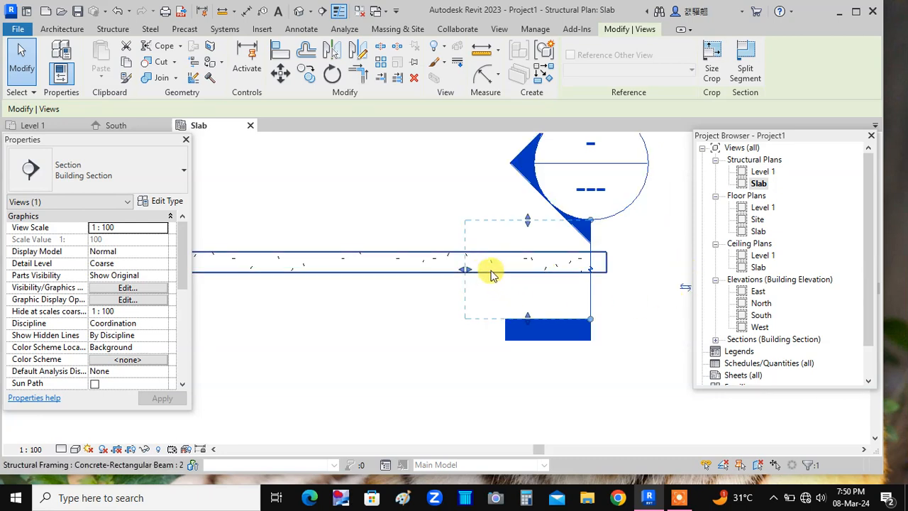
{"action": "left_click_drag", "start_coordinate": [468, 271], "coordinate": [528, 273]}
{"action": "left_click", "coordinate": [397, 340]}
{"action": "scroll", "coordinate": [335, 345], "scroll_direction": "down", "scroll_amount": 3}
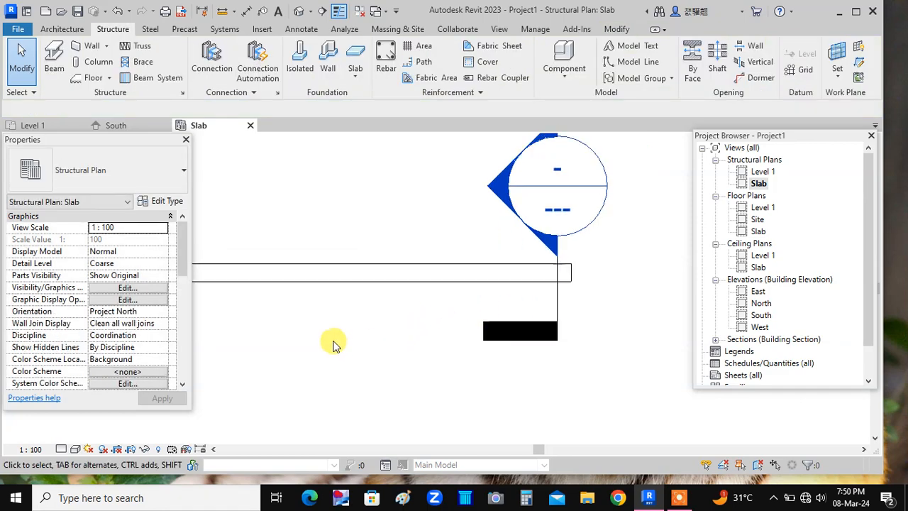
- Draw a horizontal building section line lengthwise through the beam, extending slightly past both ends
{"action": "mouse_move", "coordinate": [334, 345]}
{"action": "middle_mouse_down"}
{"action": "mouse_move", "coordinate": [294, 350]}
{"action": "mouse_move", "coordinate": [486, 312]}
{"action": "middle_mouse_up"}
{"action": "scroll", "coordinate": [479, 310], "scroll_direction": "down", "scroll_amount": 1}
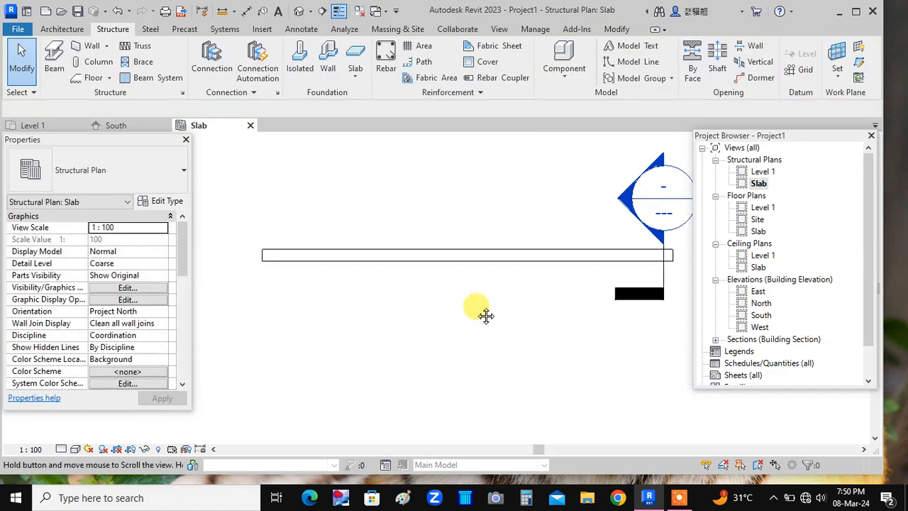
{"action": "left_click", "coordinate": [323, 12]}
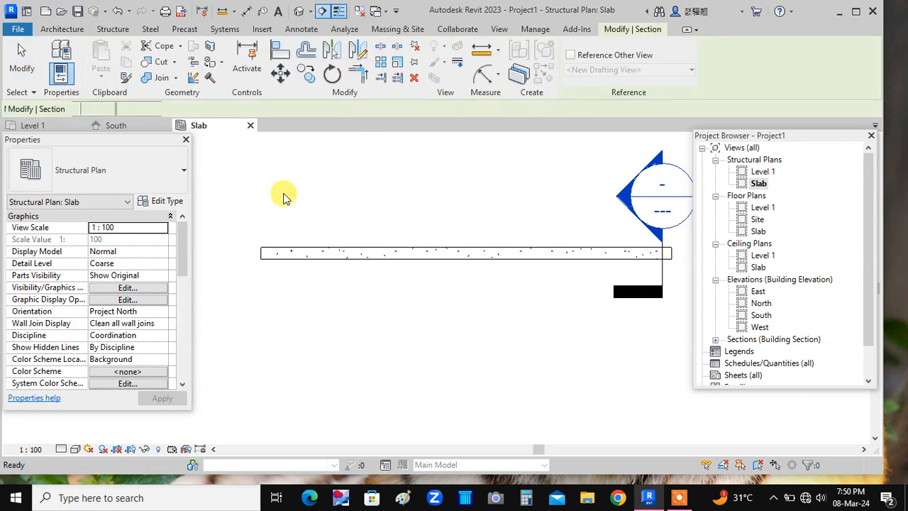
{"action": "left_click", "coordinate": [239, 254]}
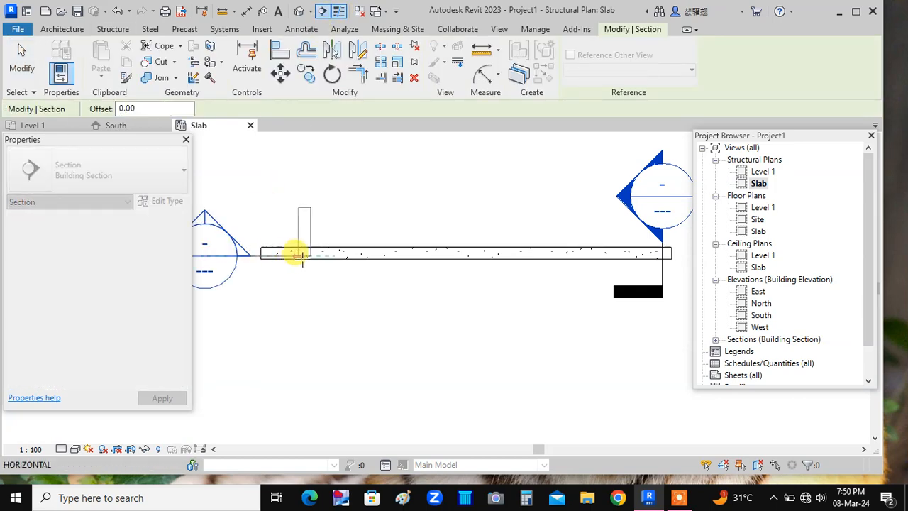
{"action": "left_click", "coordinate": [687, 268]}
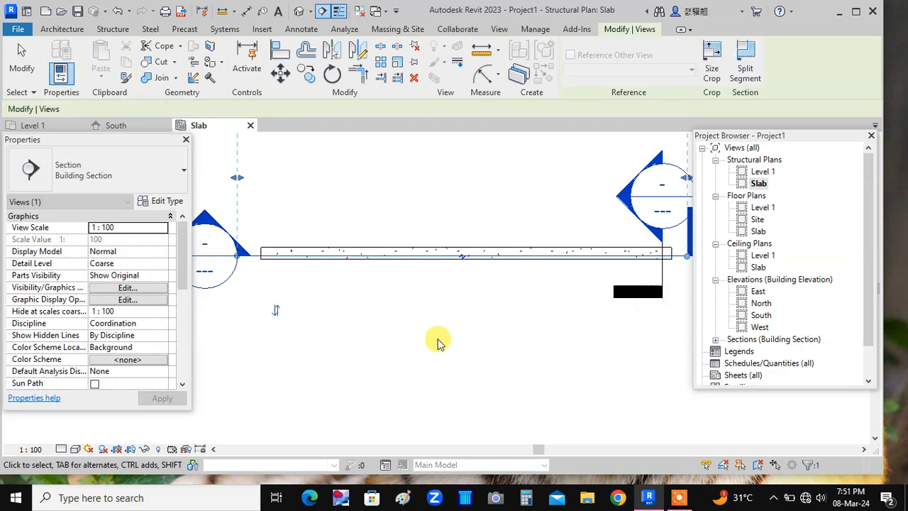
- Reduce the lengthwise section's view depth to the beam's upper edge and close the gap in its section line
{"action": "middle_click_drag", "start_coordinate": [419, 199], "coordinate": [442, 237]}
{"action": "left_click_drag", "start_coordinate": [471, 170], "coordinate": [481, 324]}
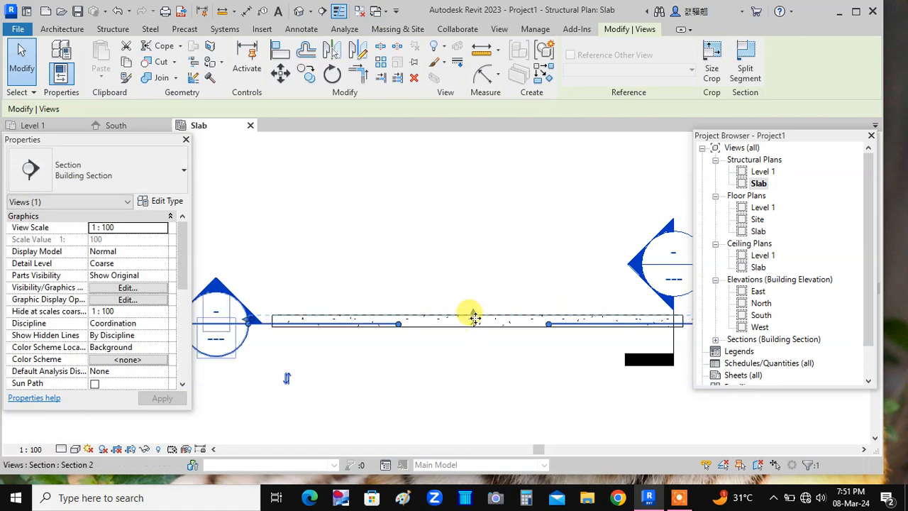
{"action": "left_click", "coordinate": [489, 264]}
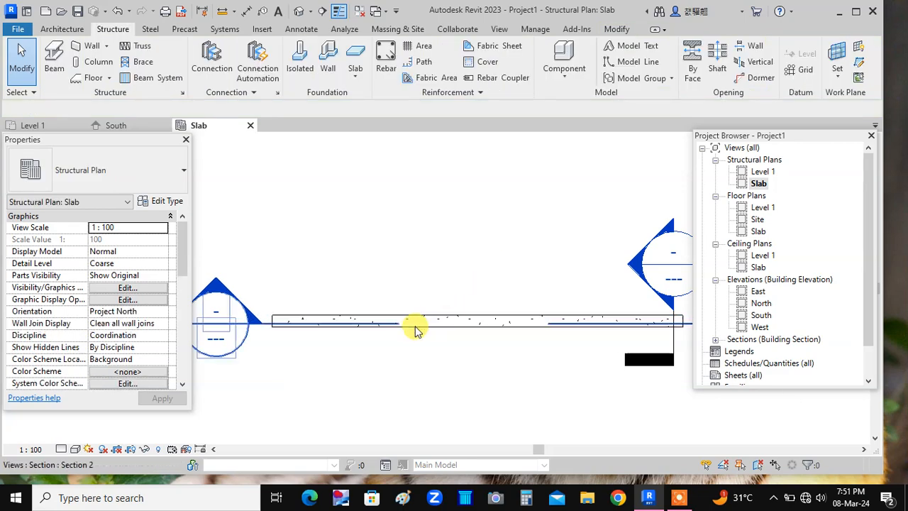
{"action": "left_click", "coordinate": [354, 324]}
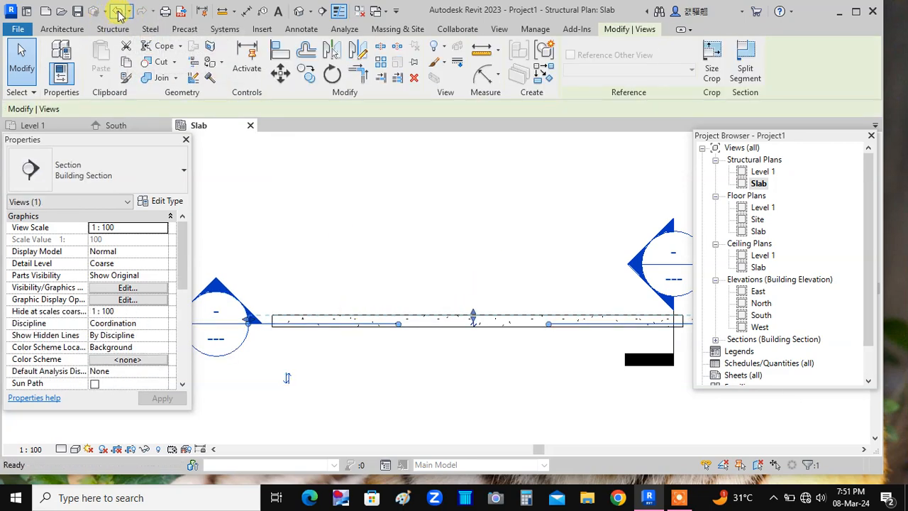
{"action": "left_click", "coordinate": [489, 278]}
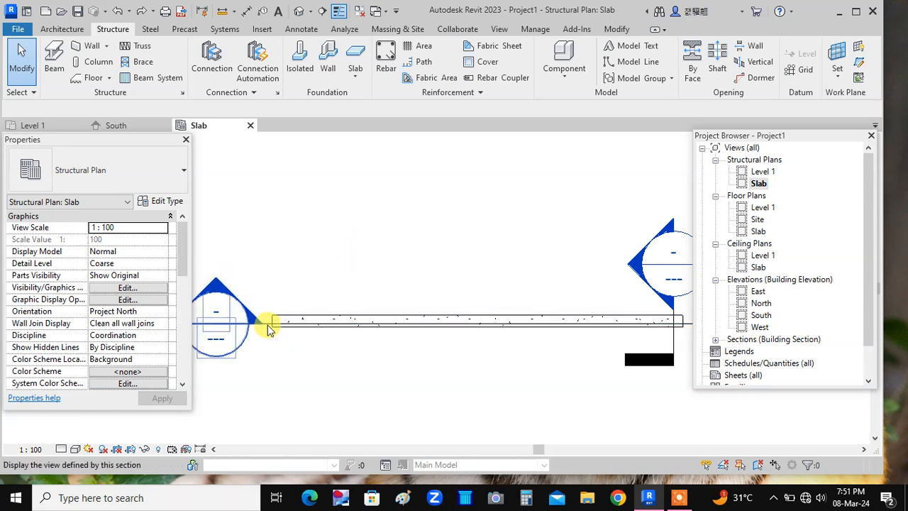
- Open the lengthwise section view to examine the beam below the Slab level, and return to the Slab structural plan
{"action": "scroll", "coordinate": [487, 357], "scroll_direction": "down", "scroll_amount": 2}
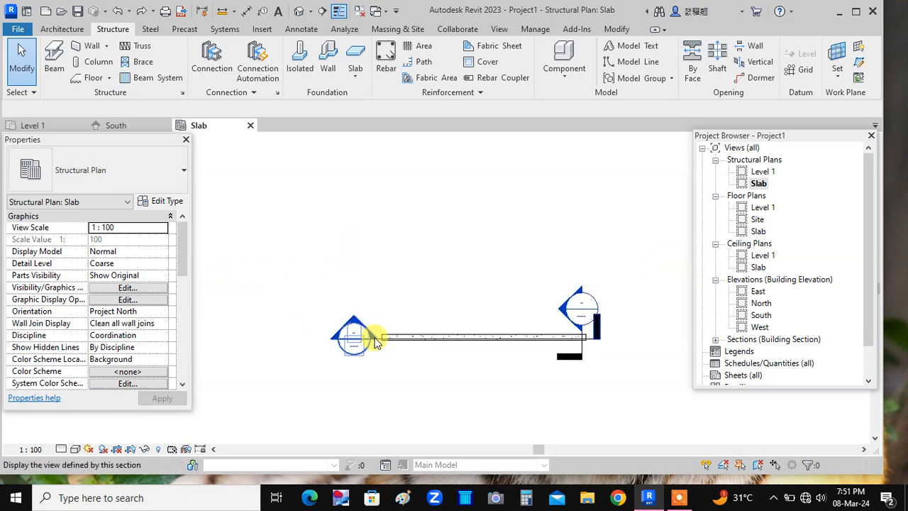
{"action": "double_click", "coordinate": [353, 326]}
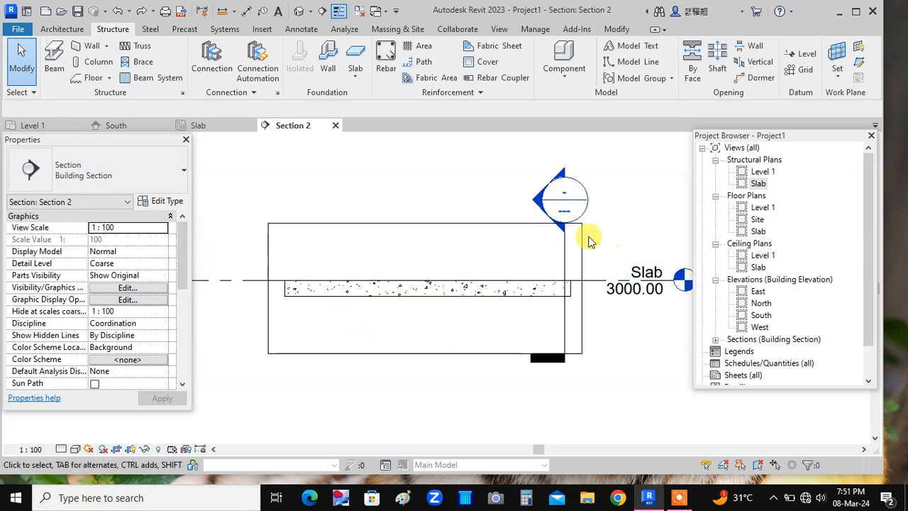
{"action": "double_click", "coordinate": [758, 183]}
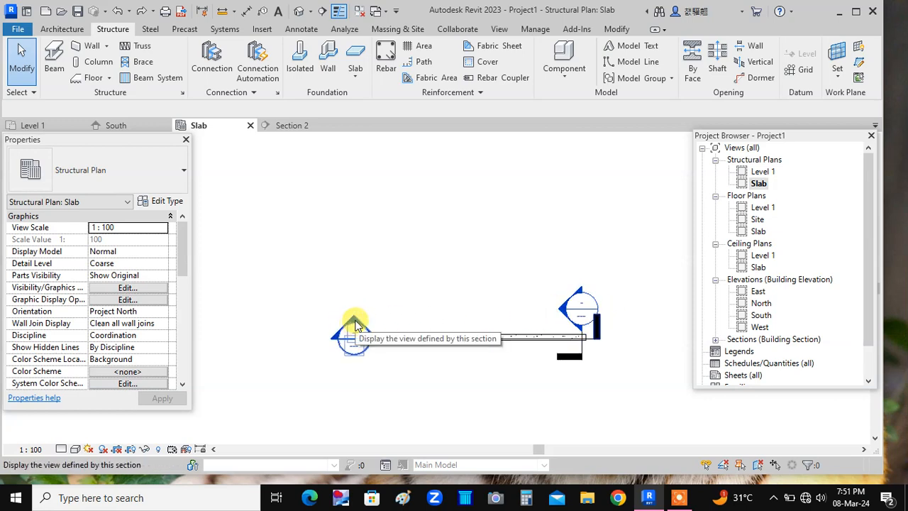
- Expand the project's list of building sections and open the cross section view to examine the beam's profile
{"action": "double_click", "coordinate": [765, 340]}
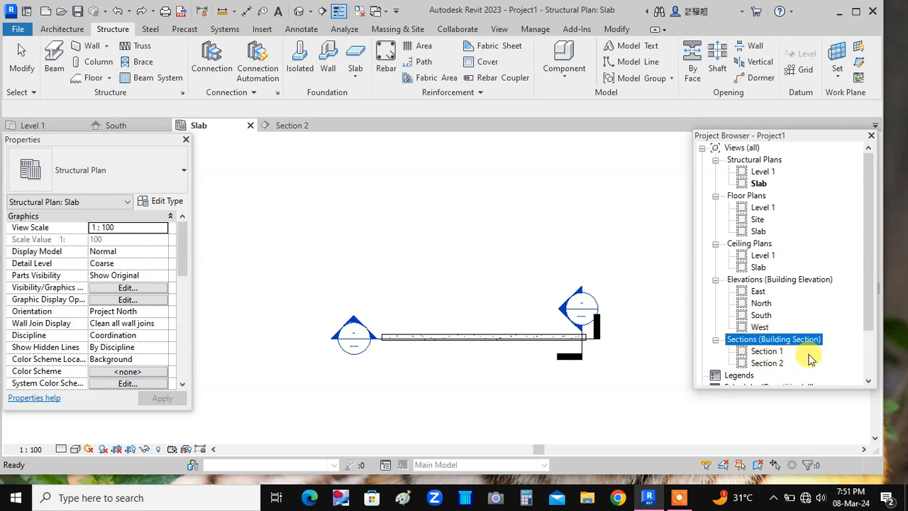
{"action": "scroll", "coordinate": [851, 320], "scroll_direction": "down", "scroll_amount": 1}
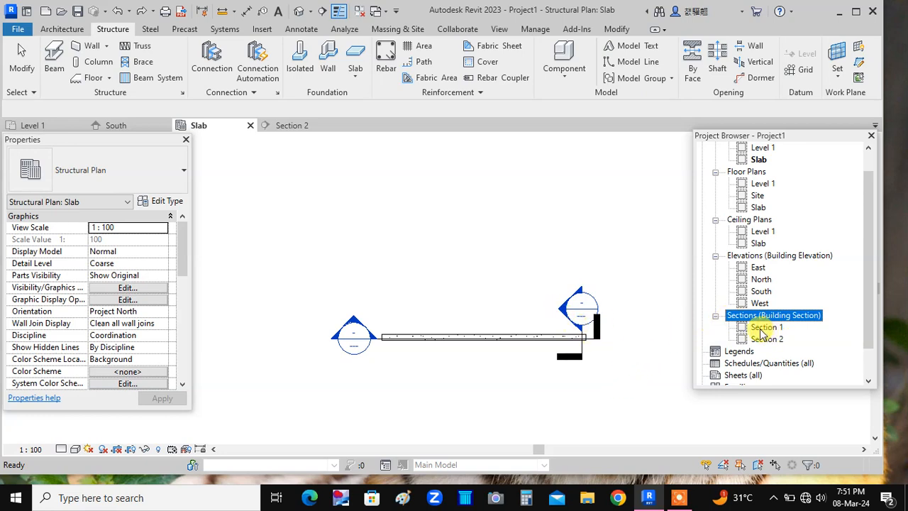
{"action": "double_click", "coordinate": [564, 312]}
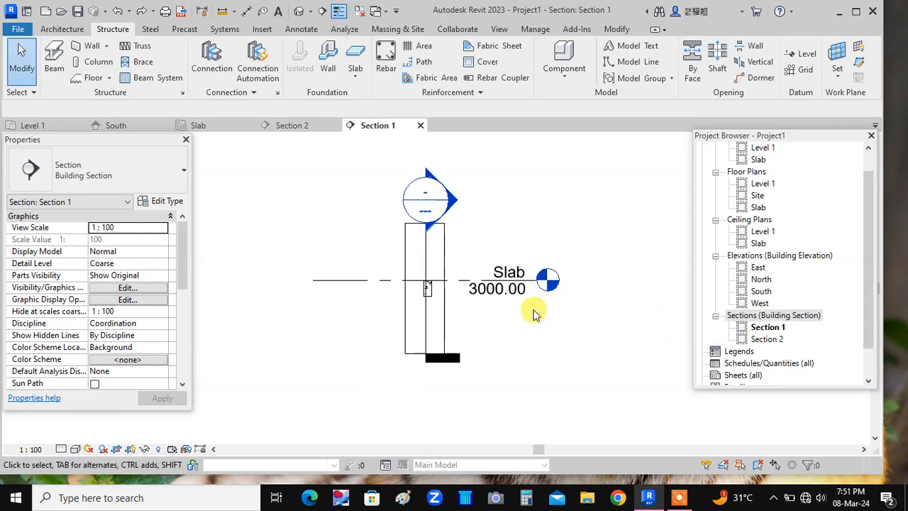
{"action": "scroll", "coordinate": [490, 323], "scroll_direction": "up", "scroll_amount": 3}
{"action": "middle_click_drag", "start_coordinate": [482, 320], "coordinate": [468, 282]}
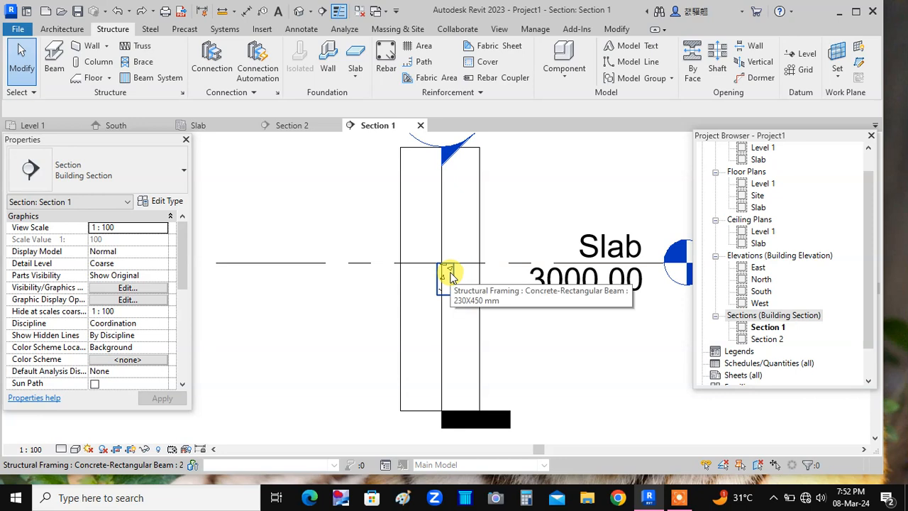
{"action": "scroll", "coordinate": [449, 276], "scroll_direction": "down", "scroll_amount": 2}
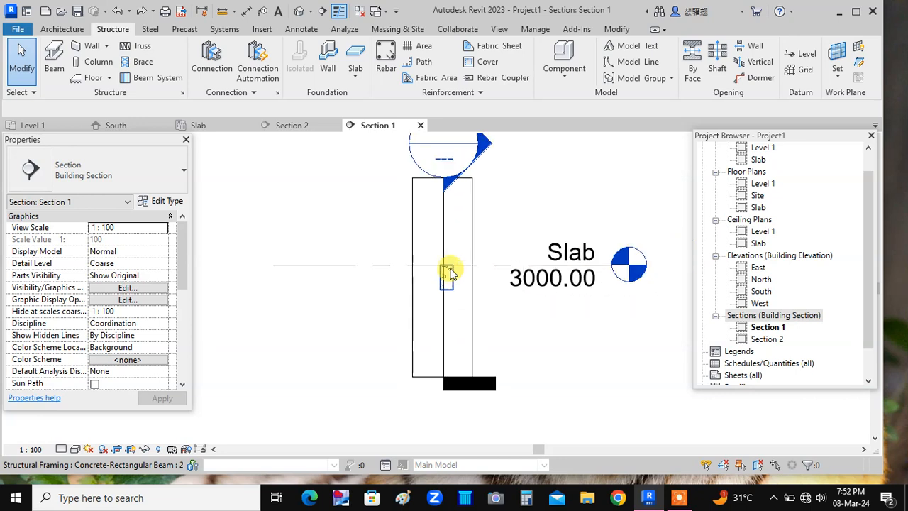
- Hide the Section 2 marker, as an element, in the Section 1 view
{"action": "right_click", "coordinate": [443, 223]}
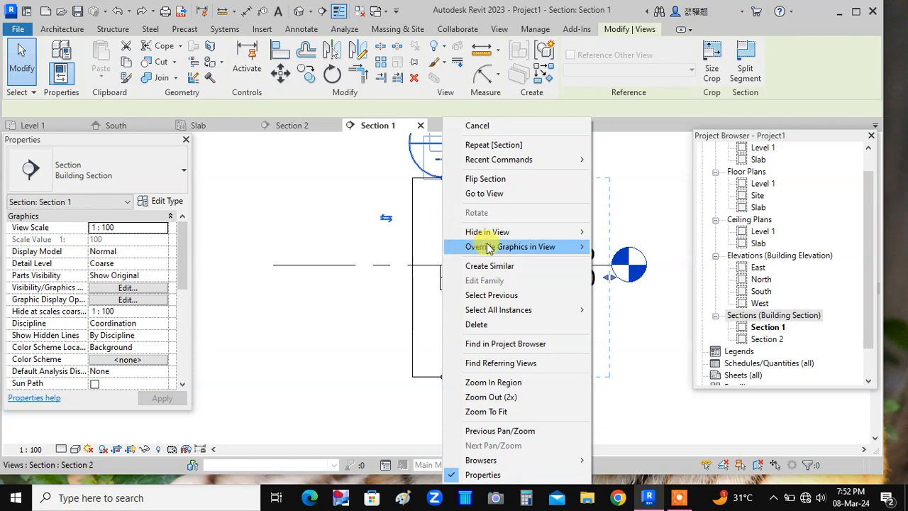
{"action": "mouse_move", "coordinate": [486, 232]}
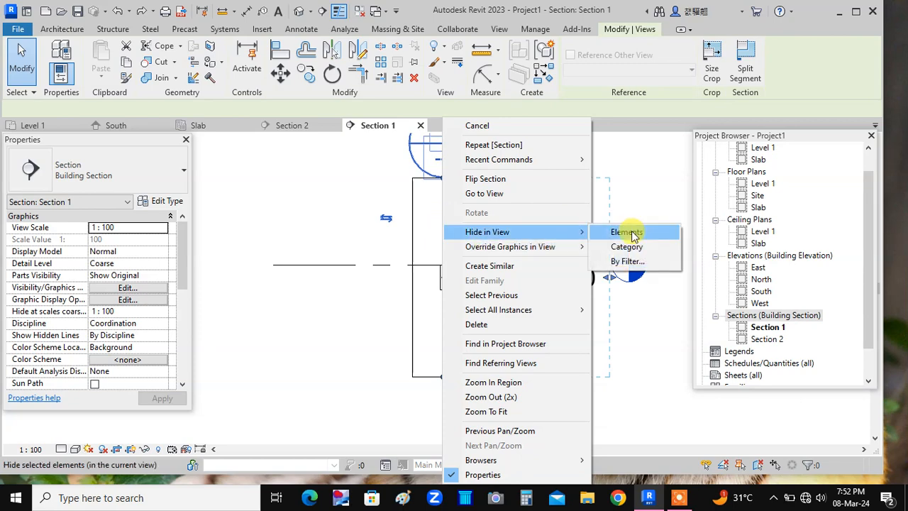
{"action": "left_click", "coordinate": [633, 237]}
- Review the Rebar Cover 1 entry in the rebar cover settings and pick the beam's cross section in Section 1 for rebar cover
{"action": "scroll", "coordinate": [517, 314], "scroll_direction": "up", "scroll_amount": 3}
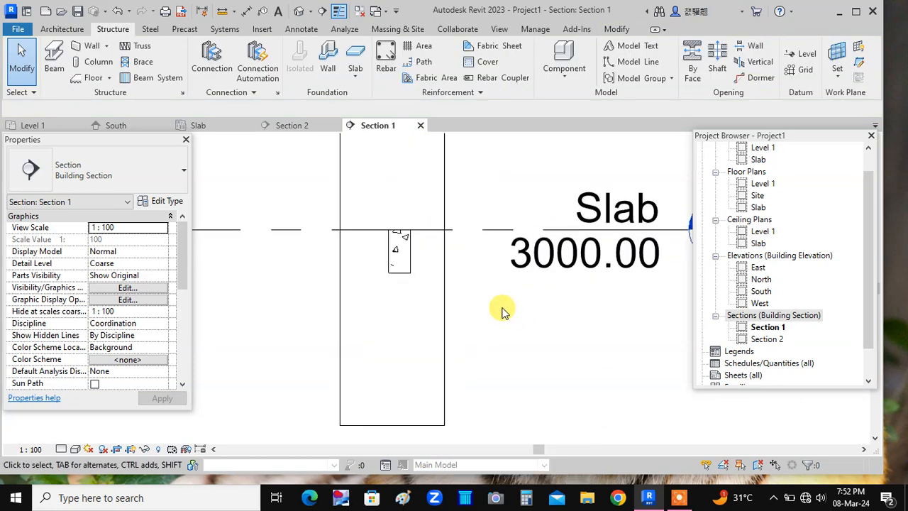
{"action": "middle_click_drag", "start_coordinate": [510, 315], "coordinate": [567, 315]}
{"action": "scroll", "coordinate": [567, 313], "scroll_direction": "up", "scroll_amount": 1}
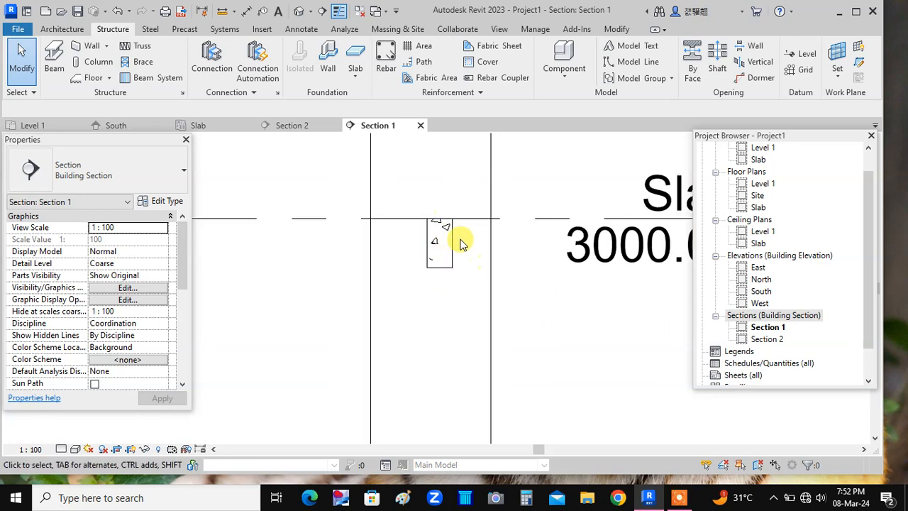
{"action": "scroll", "coordinate": [447, 260], "scroll_direction": "up", "scroll_amount": 2}
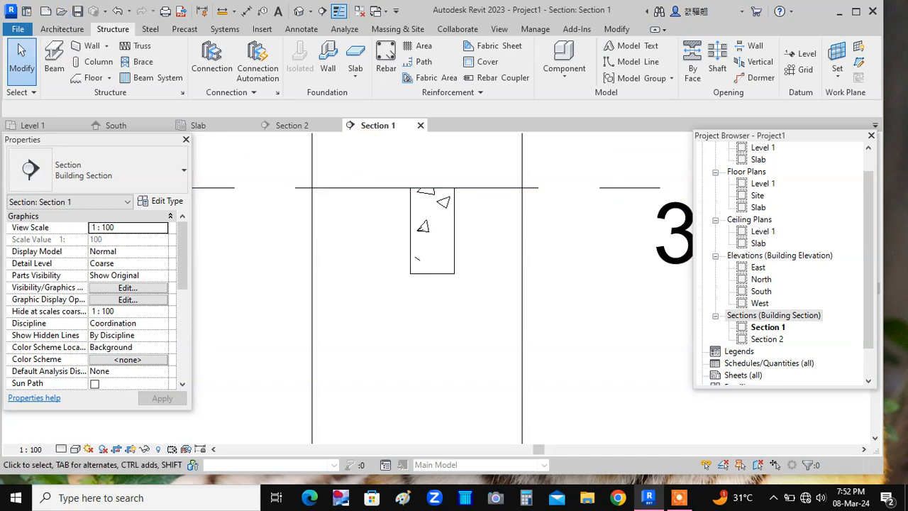
{"action": "left_click", "coordinate": [472, 64]}
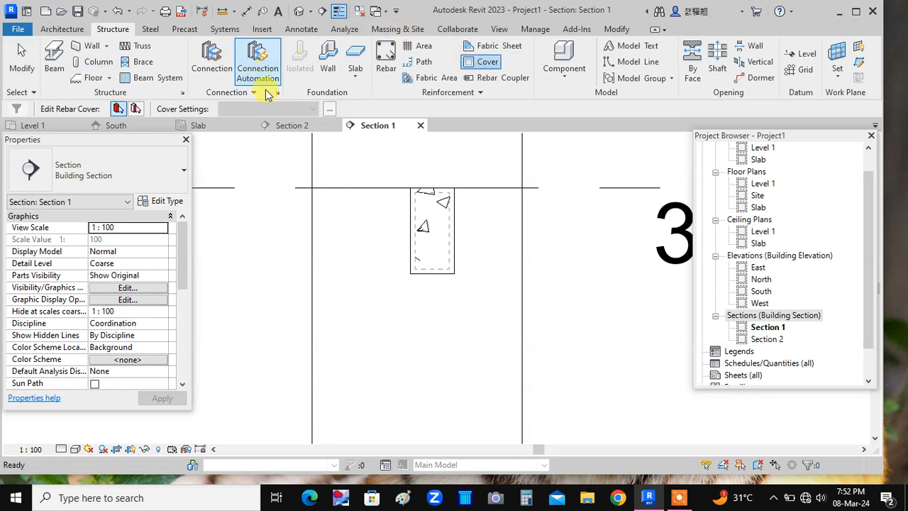
{"action": "left_click", "coordinate": [330, 111]}
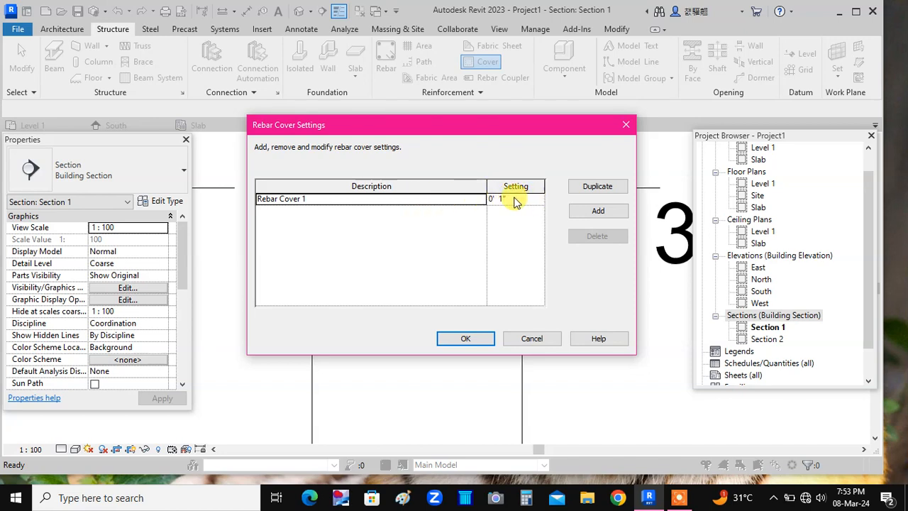
{"action": "left_click", "coordinate": [319, 203]}
{"action": "left_click", "coordinate": [319, 203]}
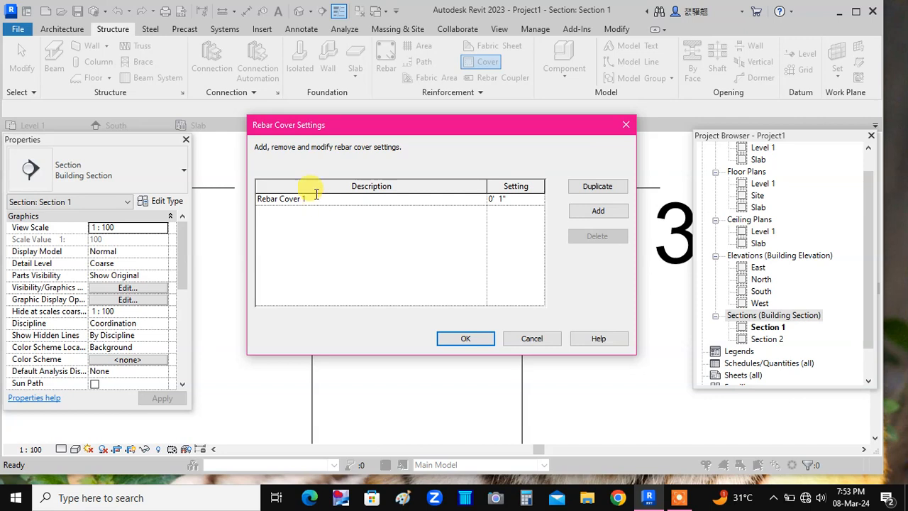
{"action": "left_click", "coordinate": [506, 207]}
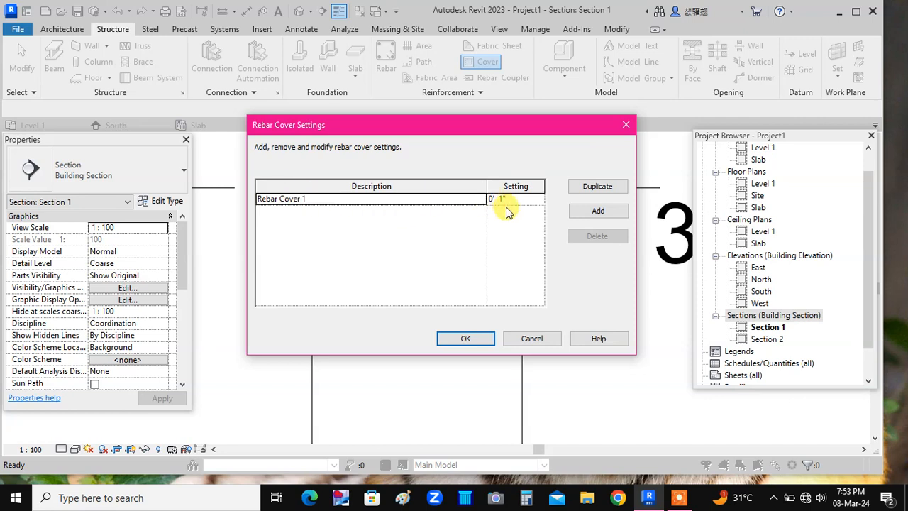
{"action": "left_click", "coordinate": [465, 340]}
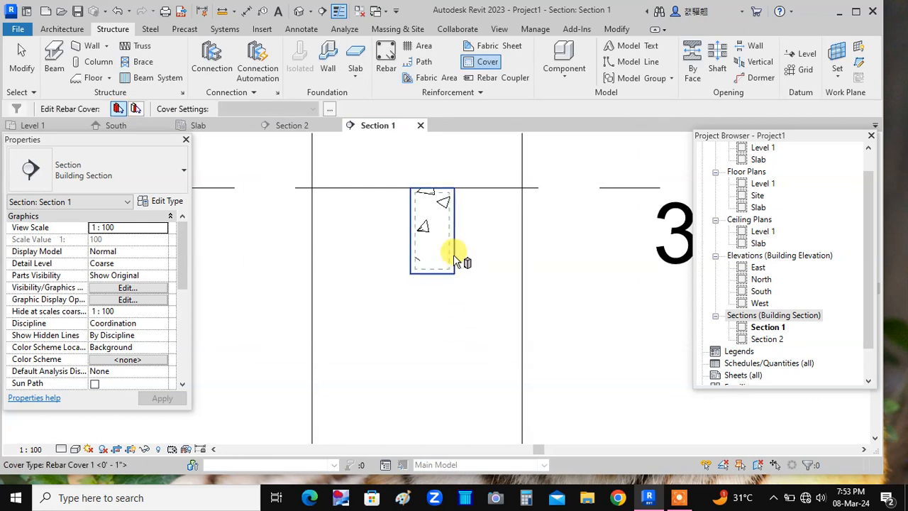
{"action": "left_click", "coordinate": [455, 259]}
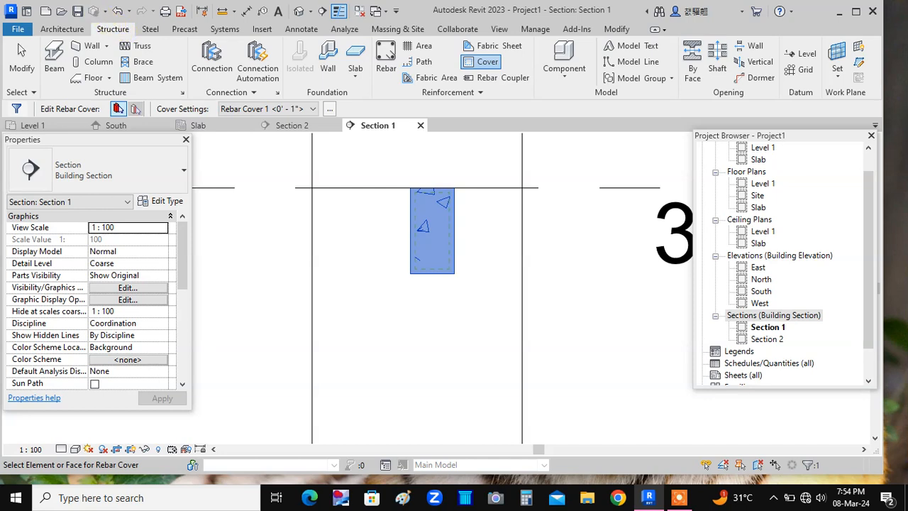
- Start the Rebar command and load all families from the Structural Rebar Shapes folder of the revit family library
{"action": "left_click", "coordinate": [386, 57]}
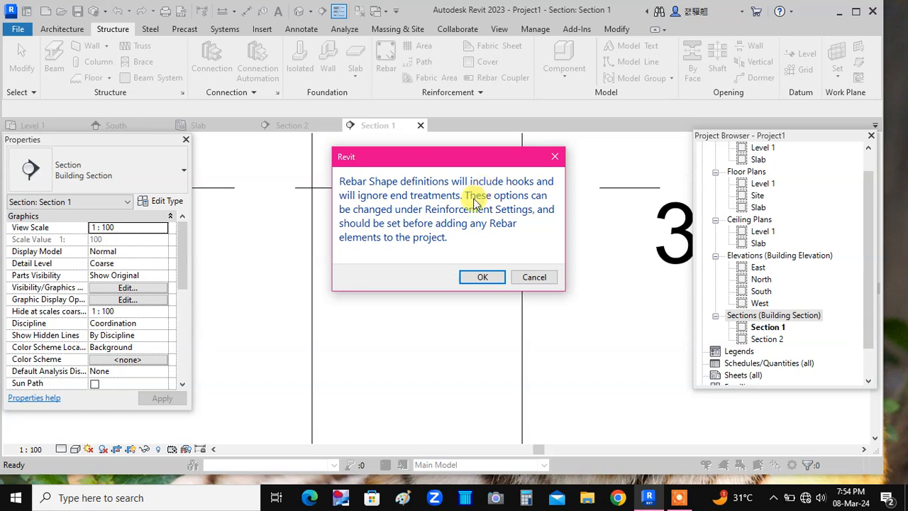
{"action": "left_click", "coordinate": [483, 278]}
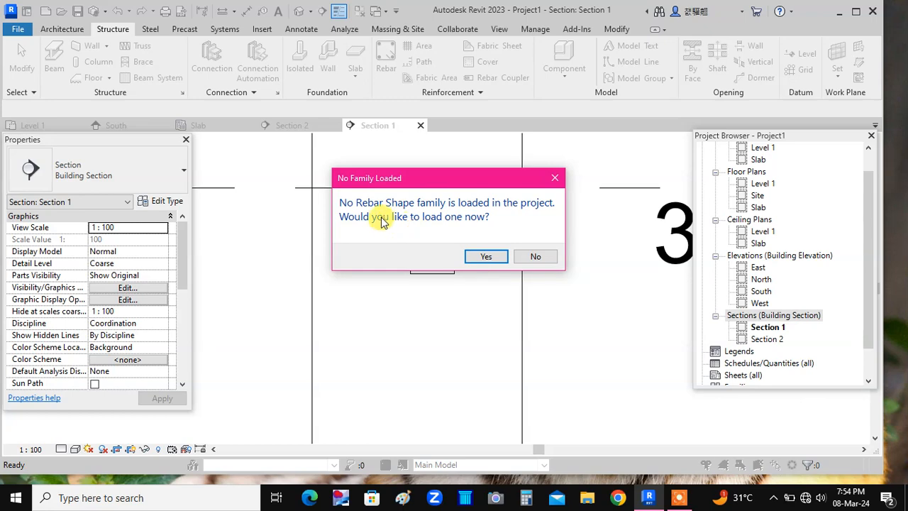
{"action": "left_click", "coordinate": [487, 257]}
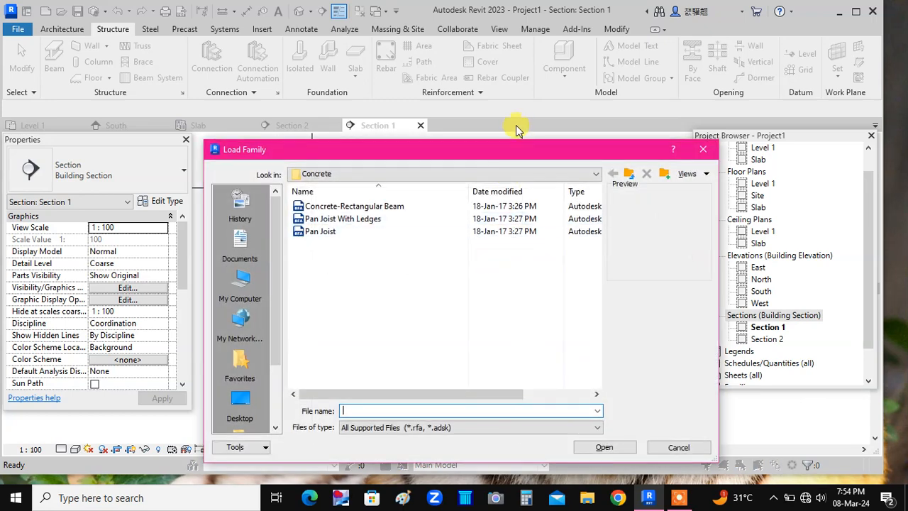
{"action": "left_click", "coordinate": [630, 173]}
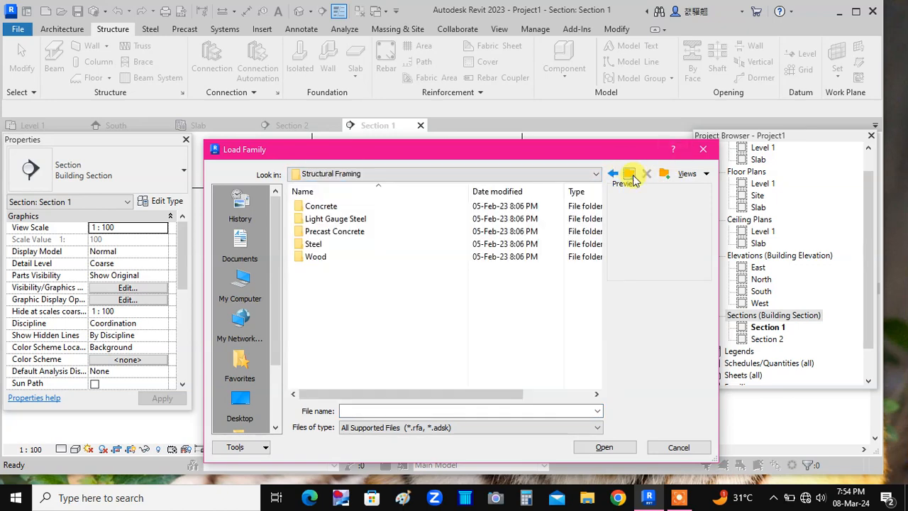
{"action": "left_click", "coordinate": [630, 174]}
{"action": "left_click", "coordinate": [632, 176]}
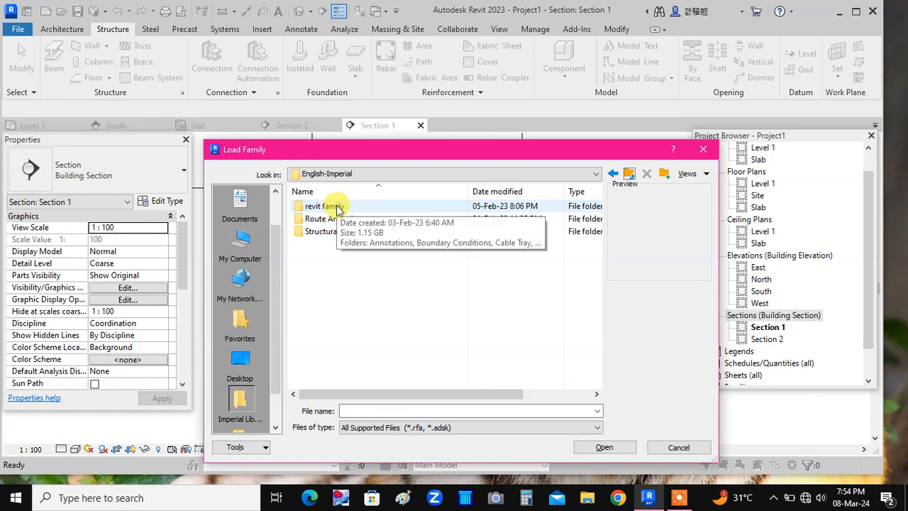
{"action": "double_click", "coordinate": [337, 207]}
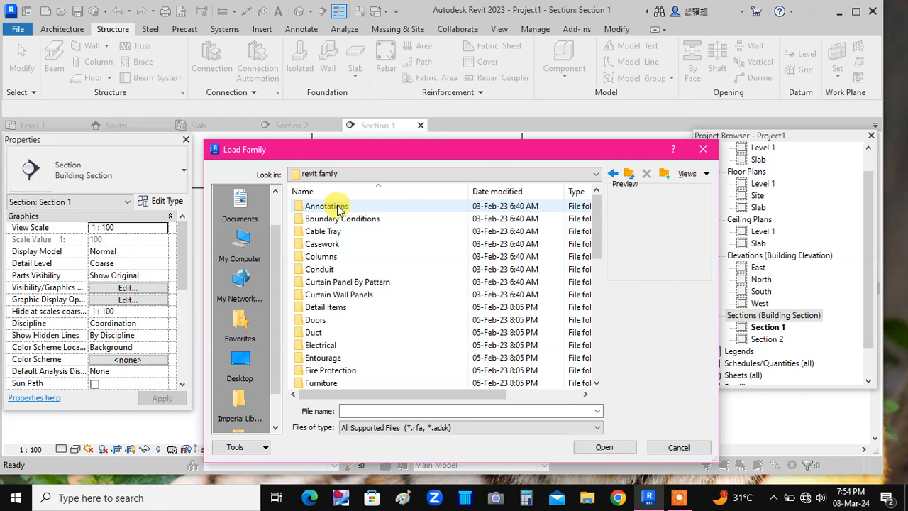
{"action": "scroll", "coordinate": [375, 276], "scroll_direction": "down", "scroll_amount": 2}
{"action": "scroll", "coordinate": [374, 275], "scroll_direction": "down", "scroll_amount": 5}
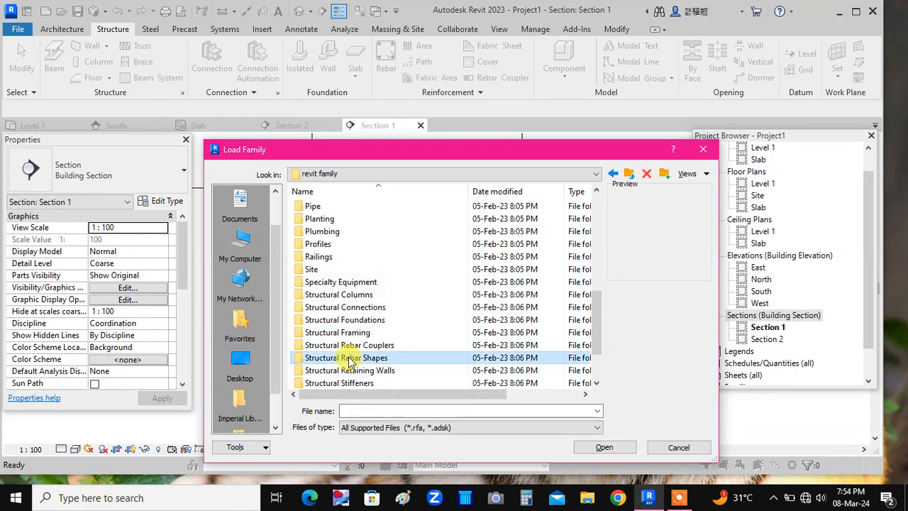
{"action": "double_click", "coordinate": [325, 357]}
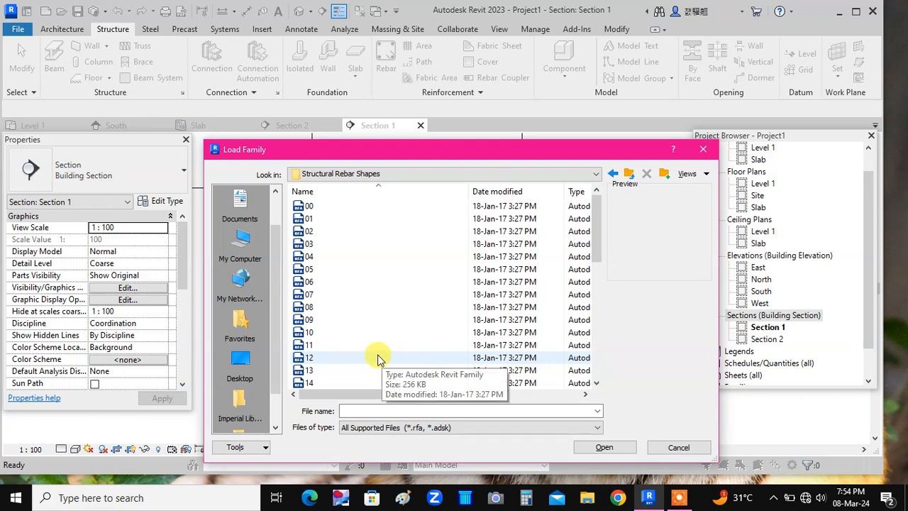
{"action": "key", "text": "ctrl+a"}
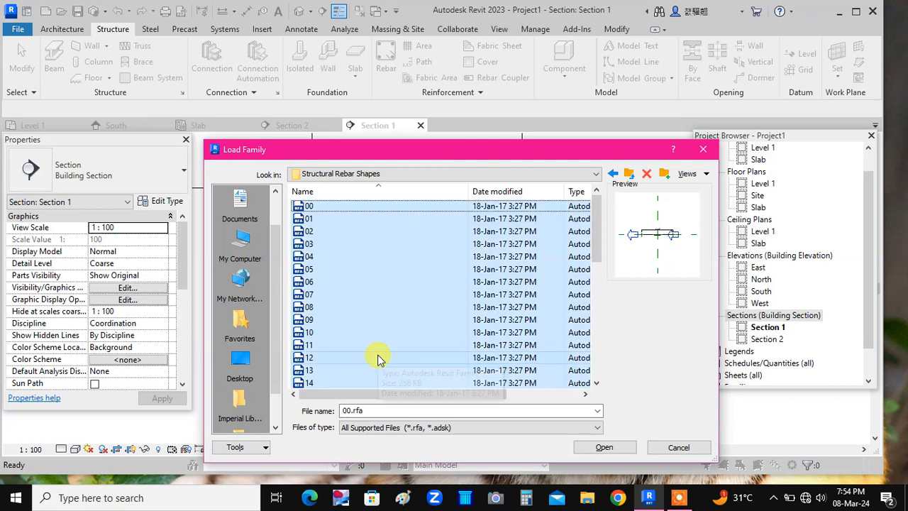
{"action": "left_click", "coordinate": [603, 447]}
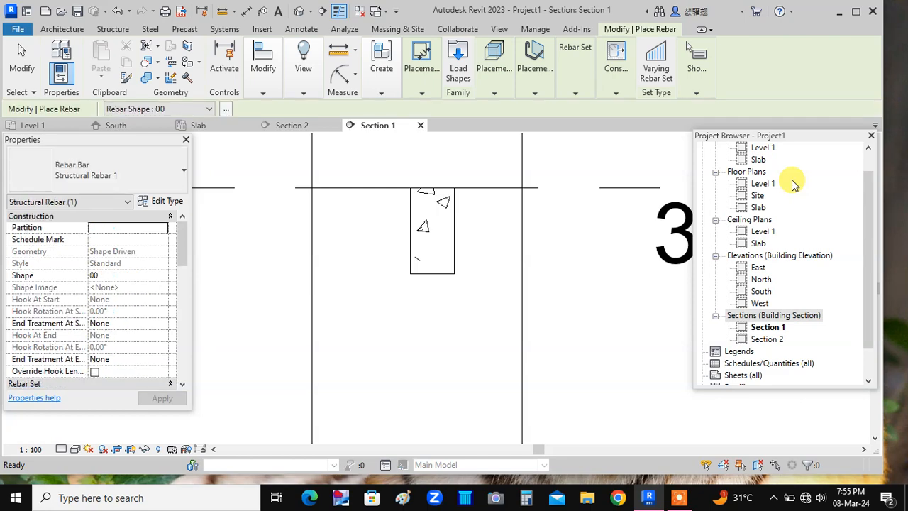
- Place a stirrup of rebar shape T1 inside the beam's cross section in the Section 1 view
{"action": "mouse_move", "coordinate": [809, 135]}
{"action": "left_mouse_down"}
{"action": "mouse_move", "coordinate": [686, 148]}
{"action": "mouse_move", "coordinate": [651, 135]}
{"action": "left_mouse_up"}
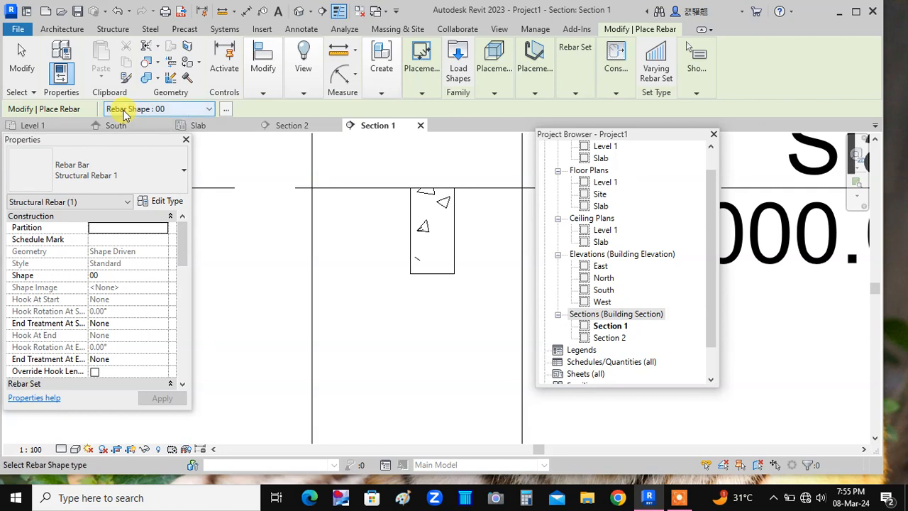
{"action": "left_click", "coordinate": [226, 110]}
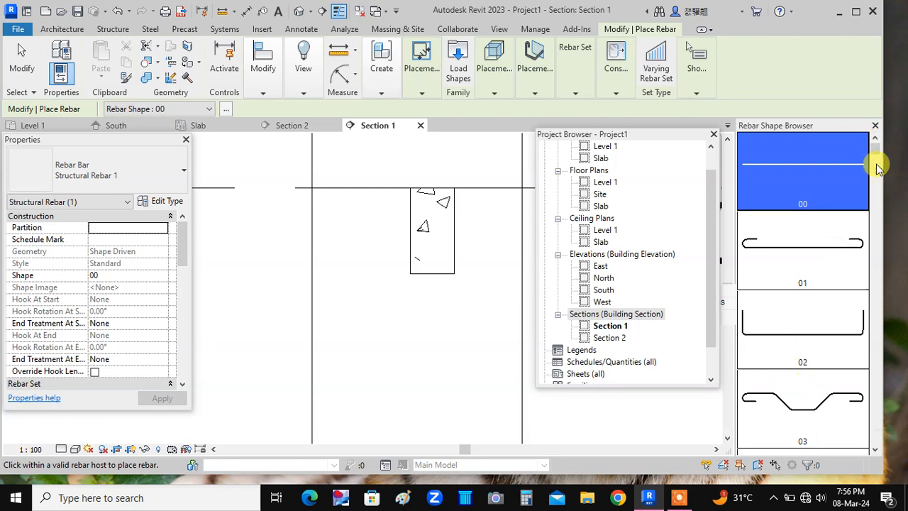
{"action": "scroll", "coordinate": [875, 159], "scroll_direction": "down", "scroll_amount": 2}
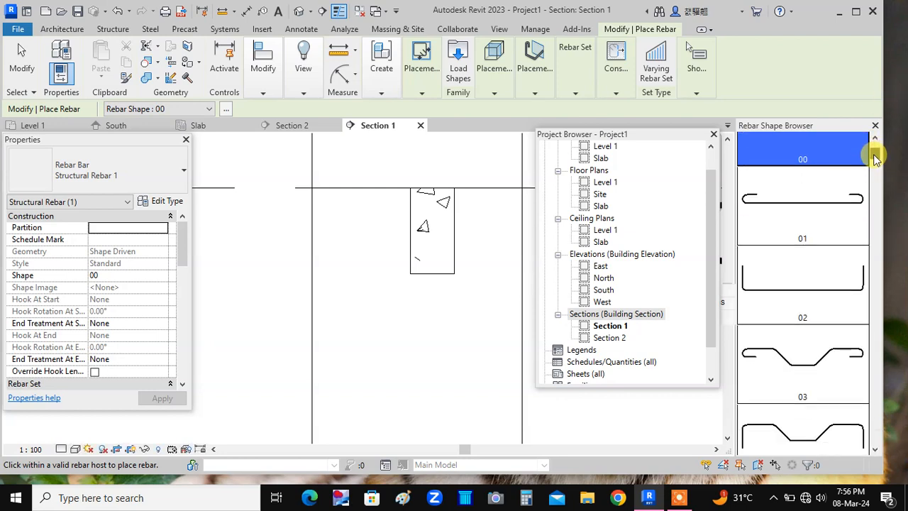
{"action": "left_click_drag", "start_coordinate": [875, 159], "coordinate": [865, 317]}
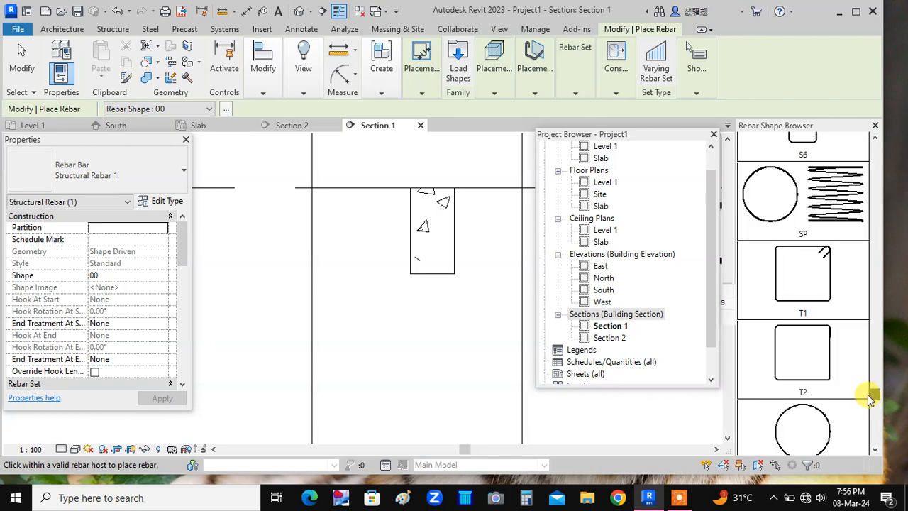
{"action": "left_click", "coordinate": [828, 285]}
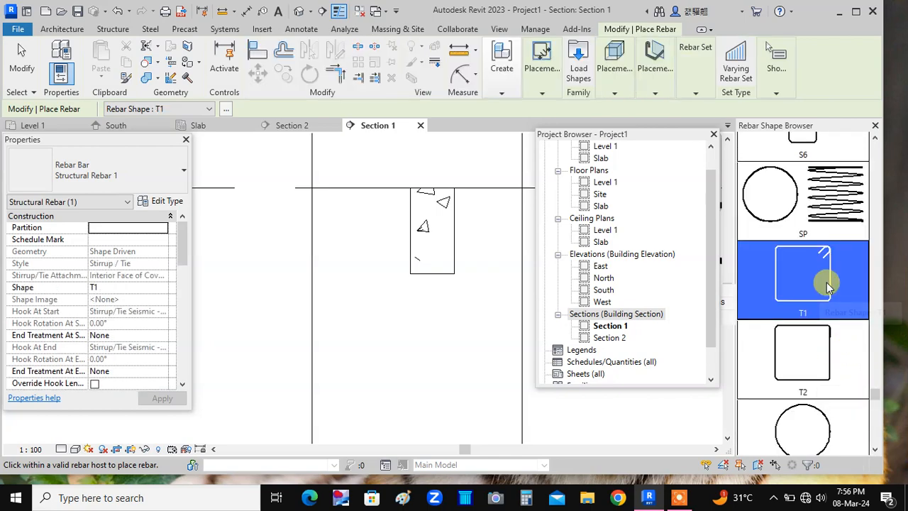
{"action": "left_click", "coordinate": [443, 245]}
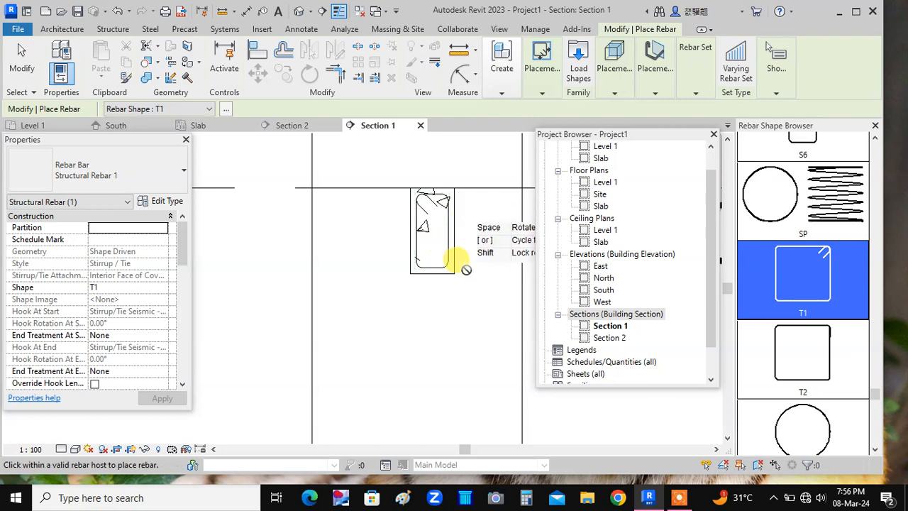
{"action": "key", "text": "Escape"}
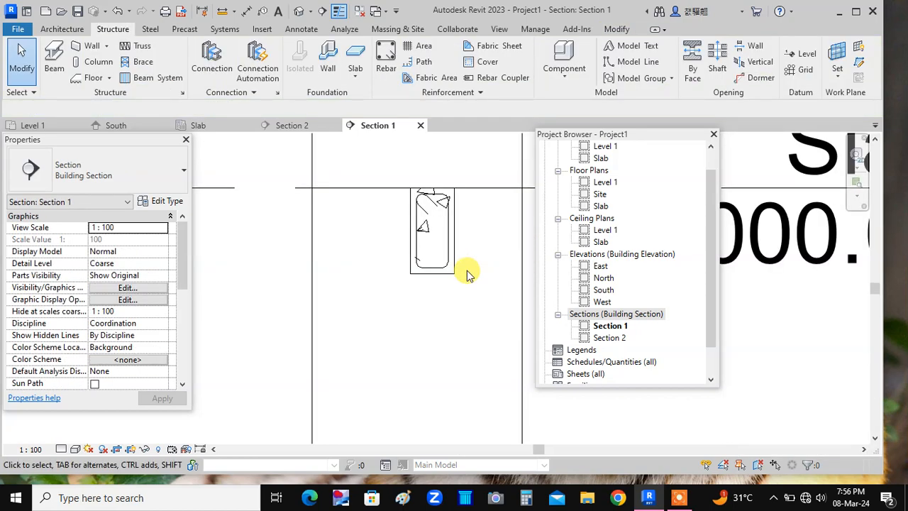
{"action": "left_click_drag", "start_coordinate": [641, 136], "coordinate": [785, 139]}
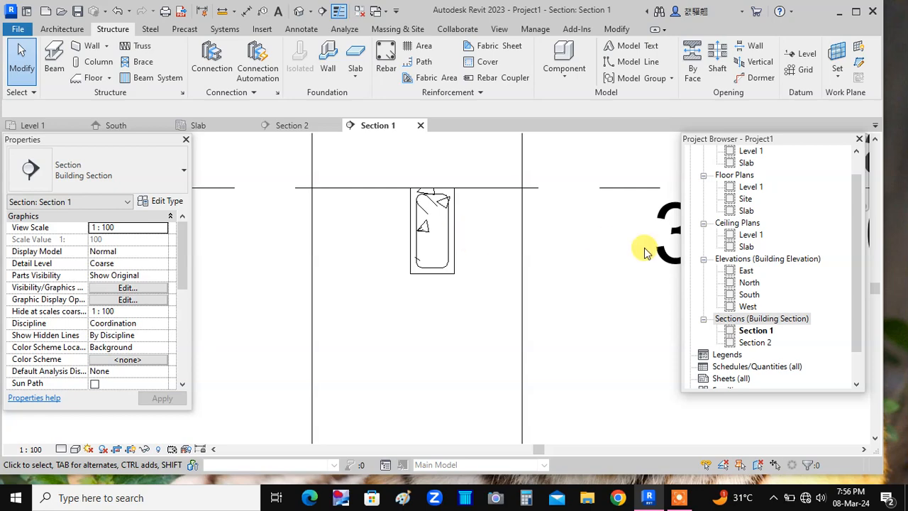
- Duplicate the placed stirrup's rebar type under the name 8 mm
{"action": "left_click", "coordinate": [447, 262]}
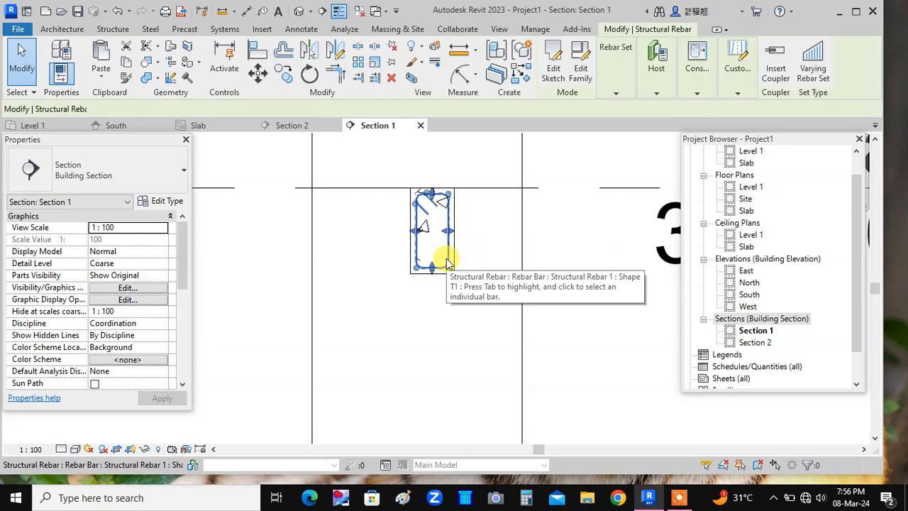
{"action": "left_click", "coordinate": [166, 205]}
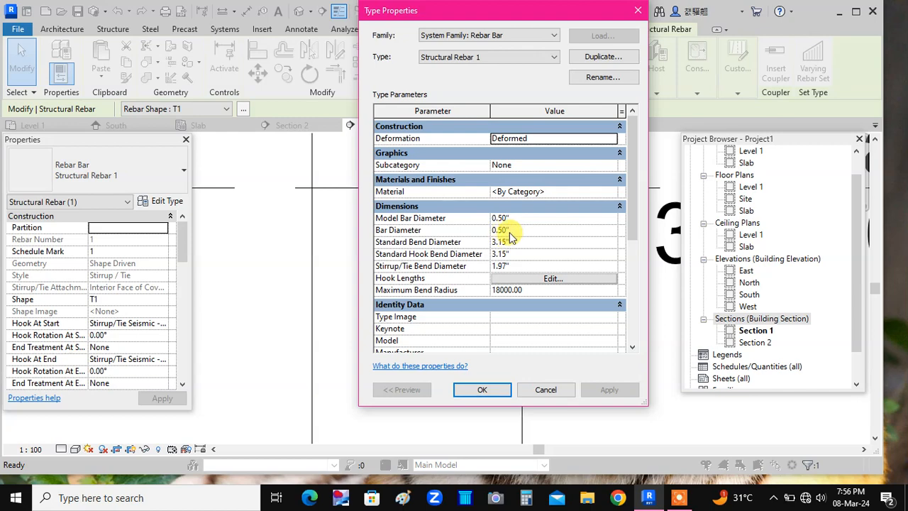
{"action": "left_click", "coordinate": [615, 57]}
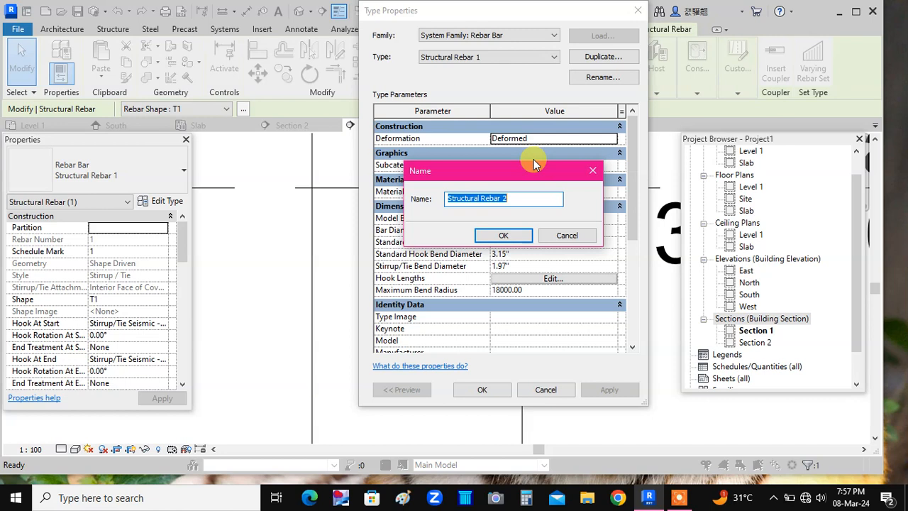
{"action": "type", "text": "8"}
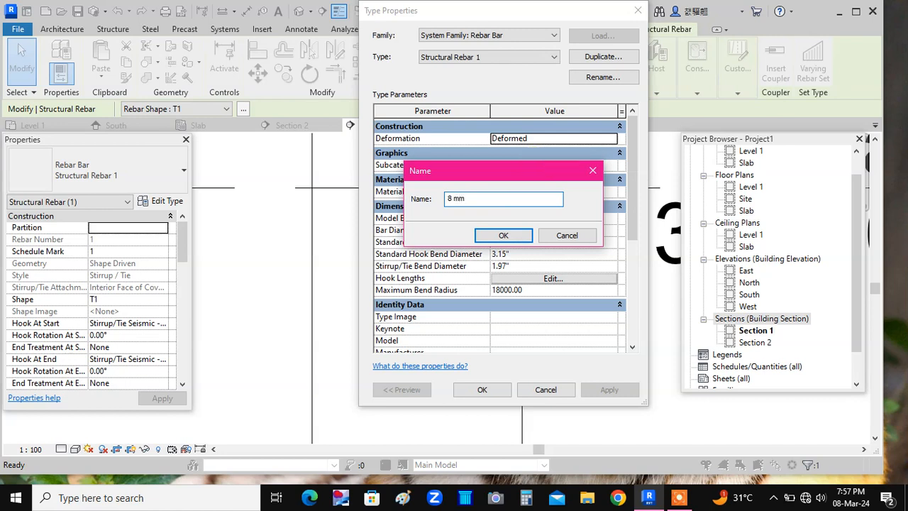
{"action": "type", "text": " mm"}
{"action": "left_click", "coordinate": [504, 235]}
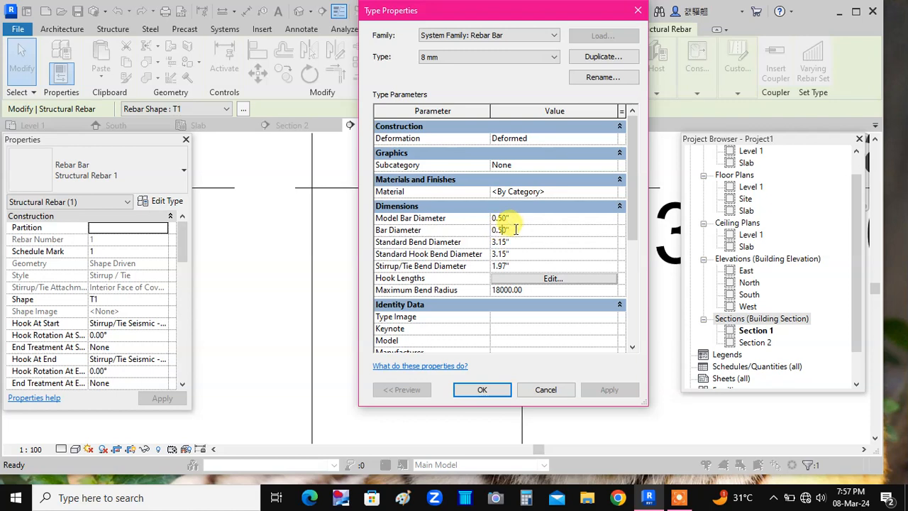
- Set the new stirrup type's Bar Diameter to 8 mm
{"action": "left_click", "coordinate": [489, 230]}
{"action": "type", "text": "8"}
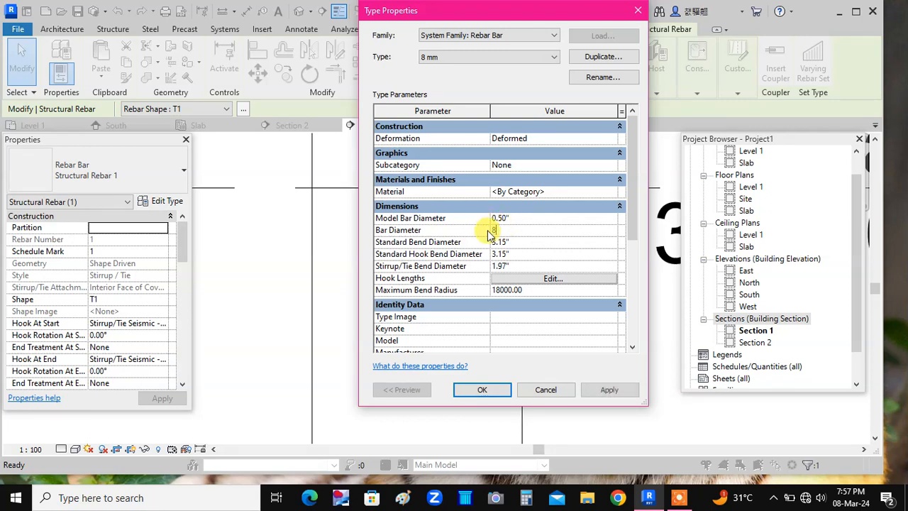
{"action": "type", "text": " mm"}
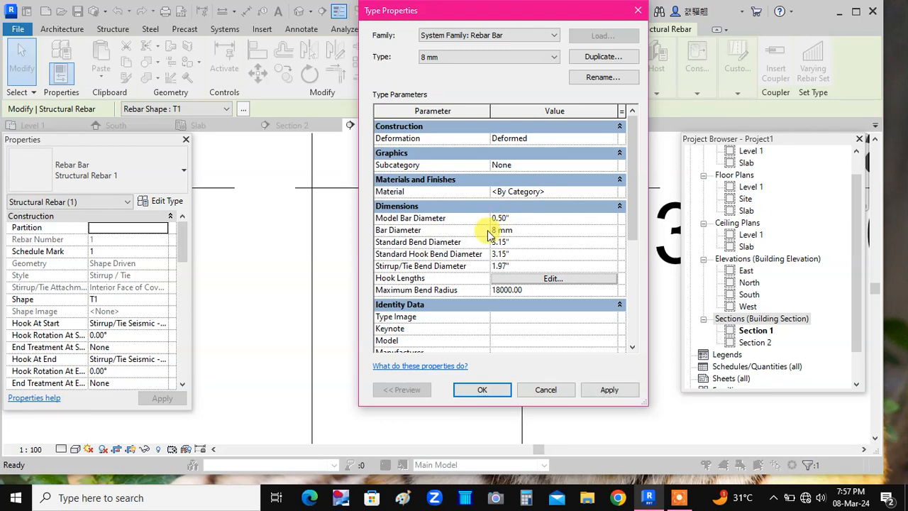
{"action": "left_click", "coordinate": [593, 138]}
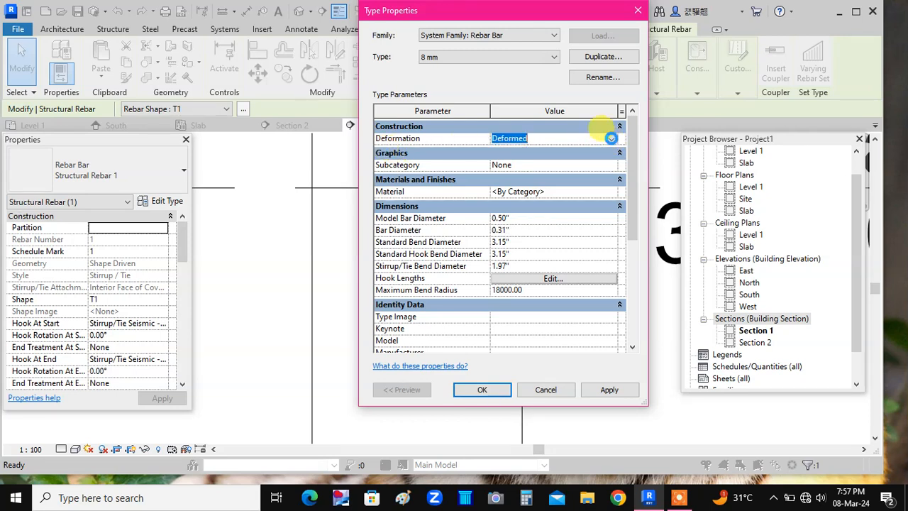
- Set the 8 mm rebar type's Deformation to Plain and apply the type changes to the stirrup
{"action": "left_click", "coordinate": [611, 138]}
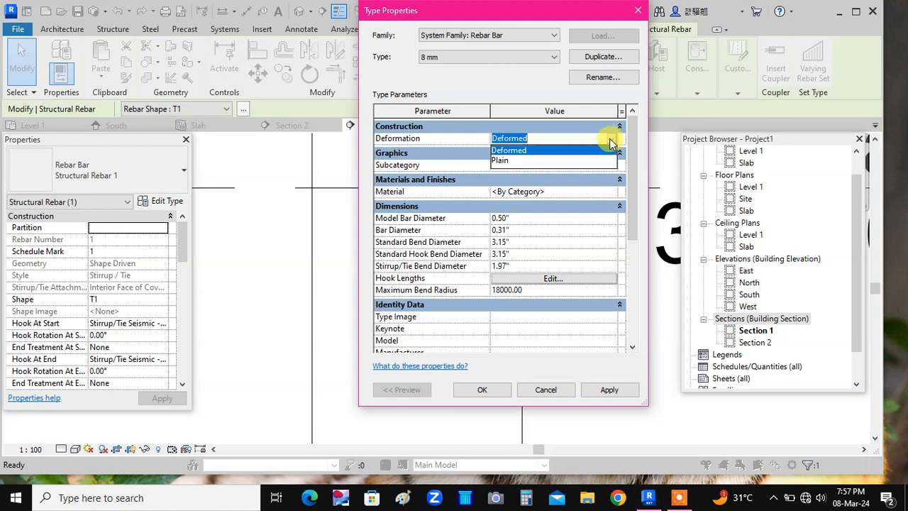
{"action": "left_click", "coordinate": [504, 164]}
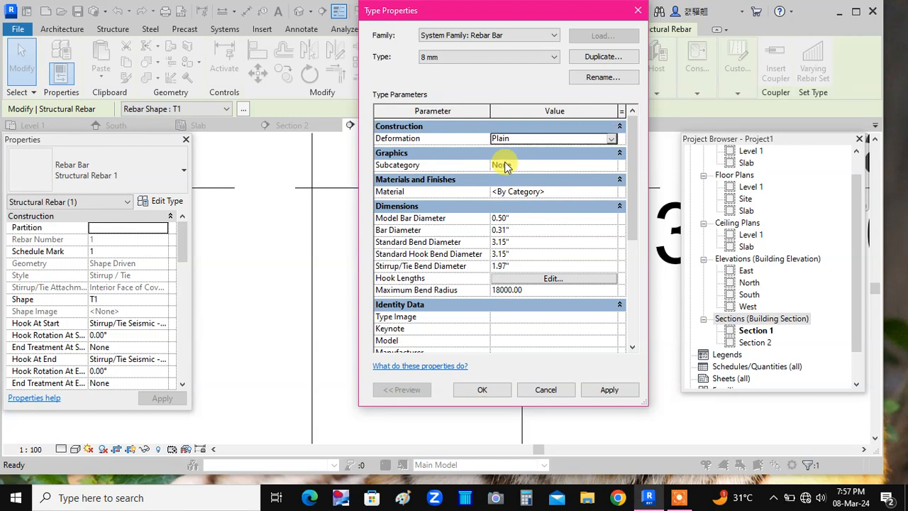
{"action": "left_click", "coordinate": [474, 390]}
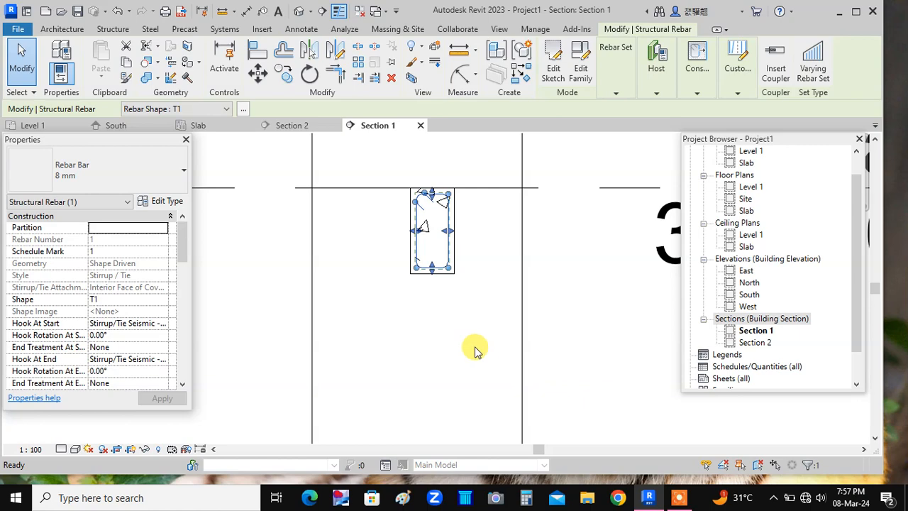
{"action": "left_click", "coordinate": [470, 312]}
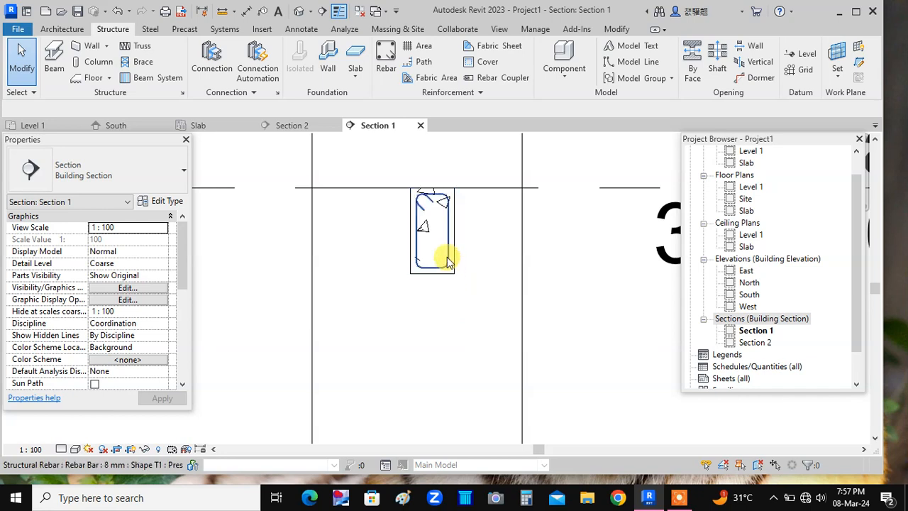
- Set the Section 1 view's detail level to Fine
{"action": "left_click", "coordinate": [62, 449]}
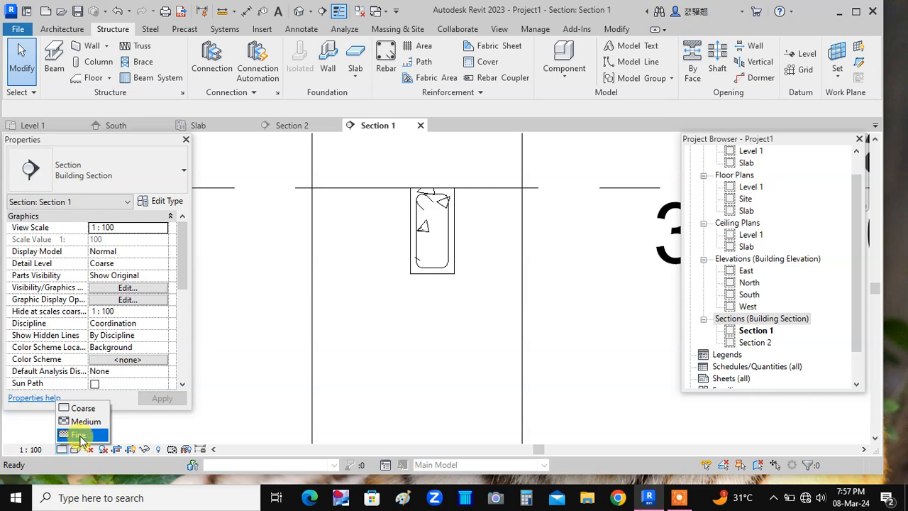
{"action": "left_click", "coordinate": [80, 434]}
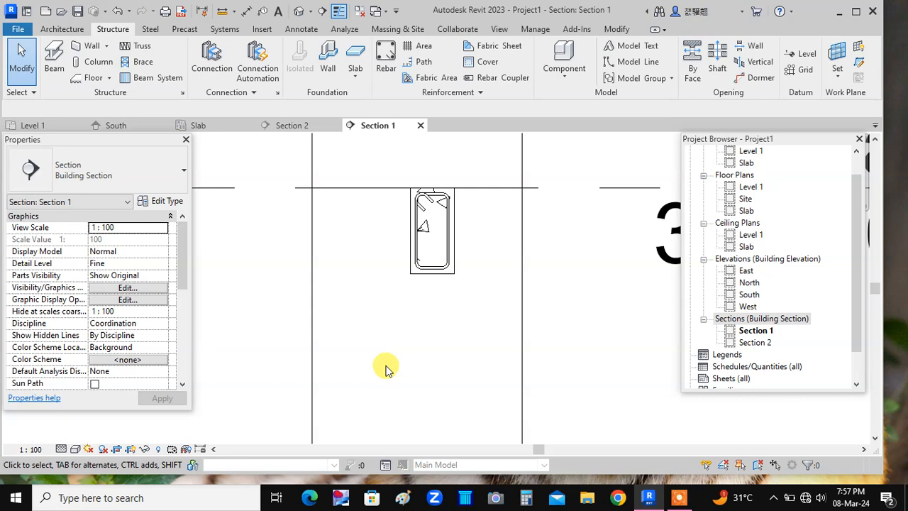
{"action": "scroll", "coordinate": [562, 401], "scroll_direction": "down", "scroll_amount": 1}
{"action": "scroll", "coordinate": [752, 306], "scroll_direction": "up", "scroll_amount": 1}
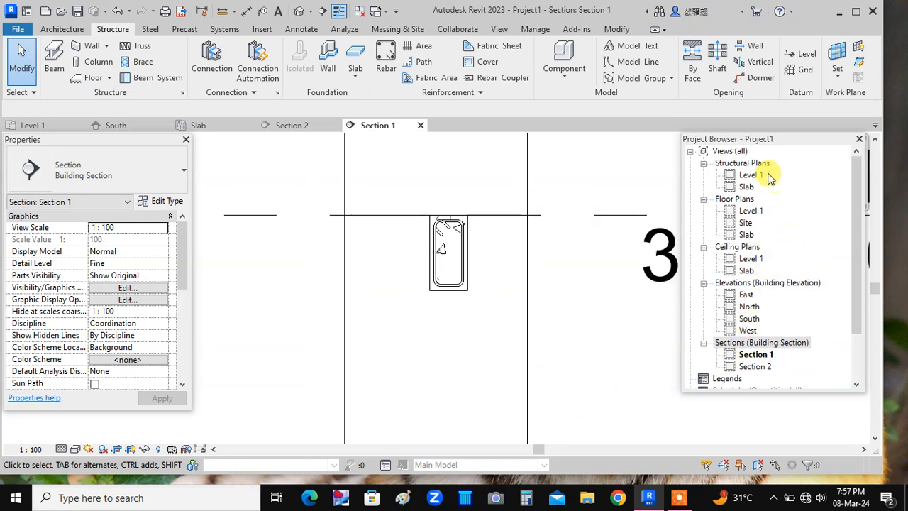
- Open the Slab structural plan and go from its section marker to the lengthwise Section 2 view of the beam
{"action": "double_click", "coordinate": [747, 187]}
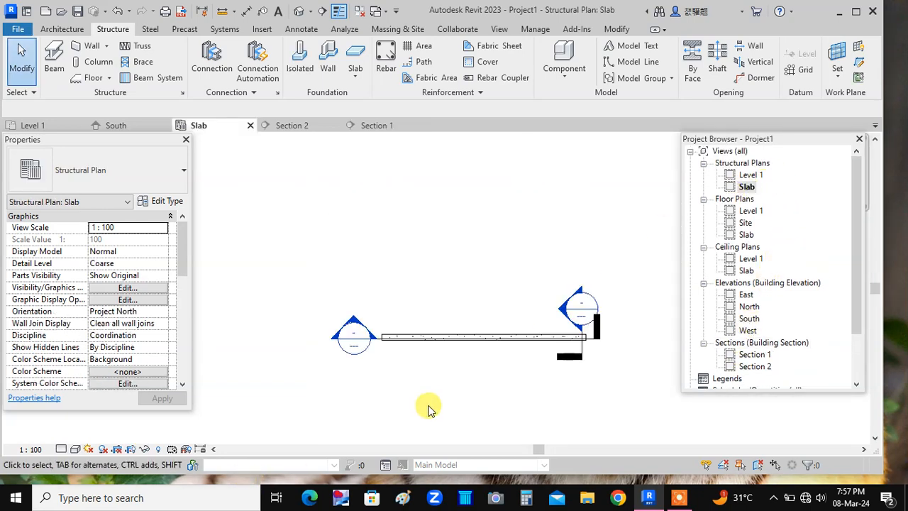
{"action": "double_click", "coordinate": [355, 325]}
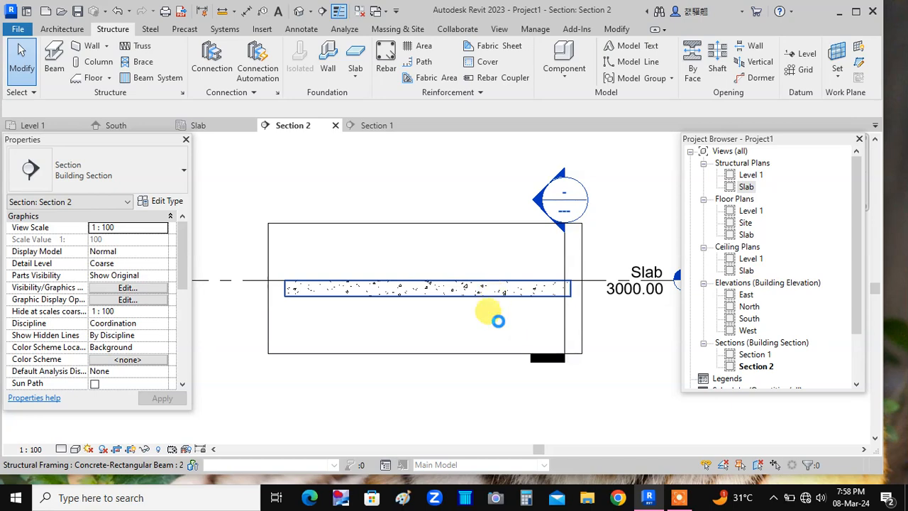
{"action": "scroll", "coordinate": [500, 322], "scroll_direction": "up", "scroll_amount": 2}
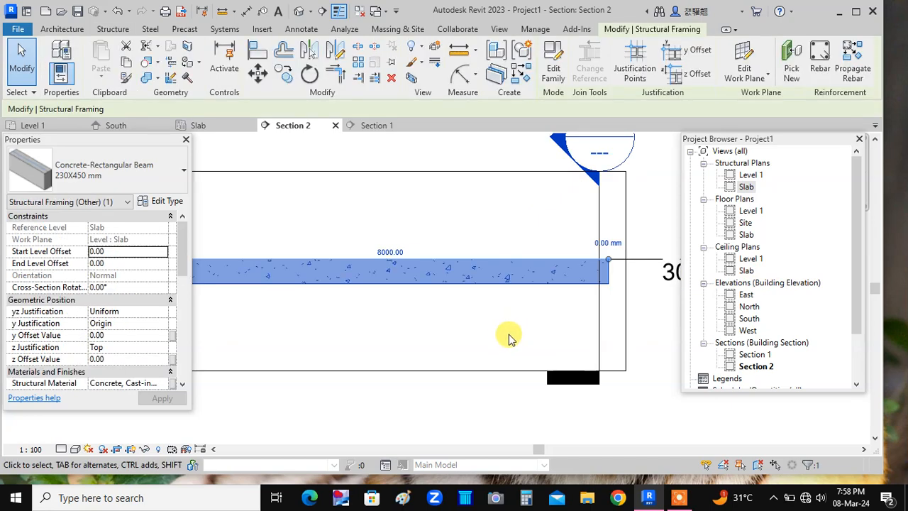
- Hide the Section 1 marker as an element in the Section 2 view
{"action": "left_click", "coordinate": [600, 205]}
{"action": "right_click", "coordinate": [598, 204]}
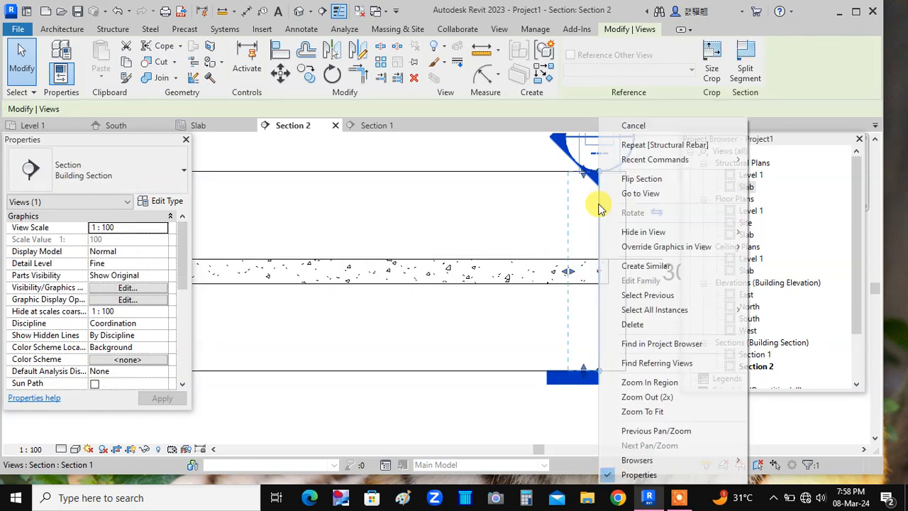
{"action": "mouse_move", "coordinate": [629, 231]}
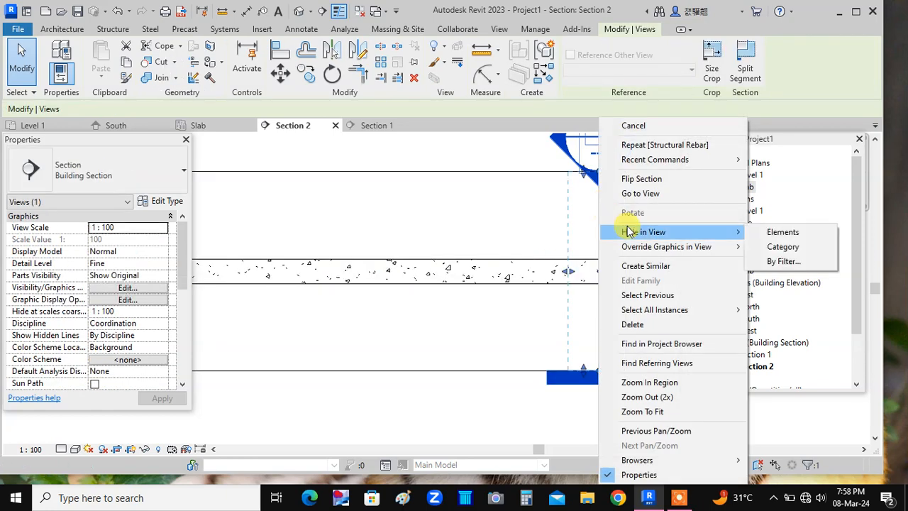
{"action": "left_click", "coordinate": [780, 246]}
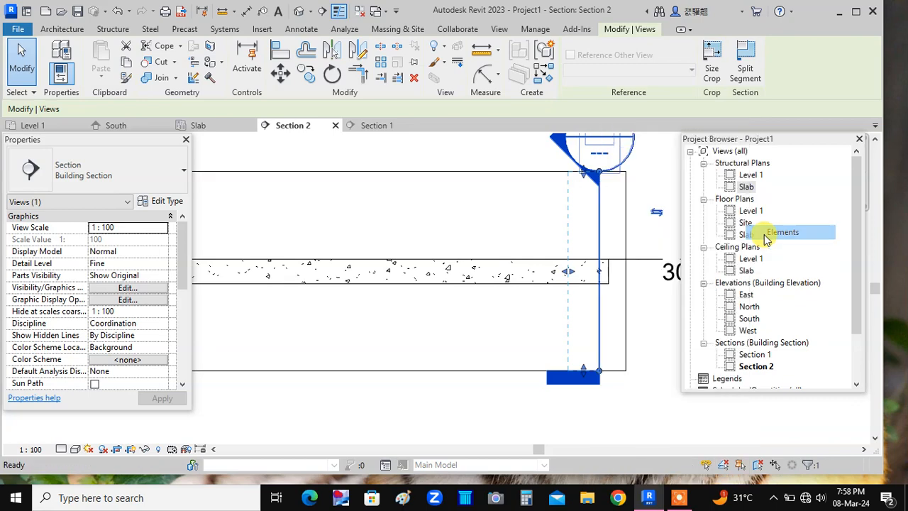
- Add an aligned dimension between the beam's two end faces and place it below the beam in Section 2
{"action": "left_click", "coordinate": [600, 277]}
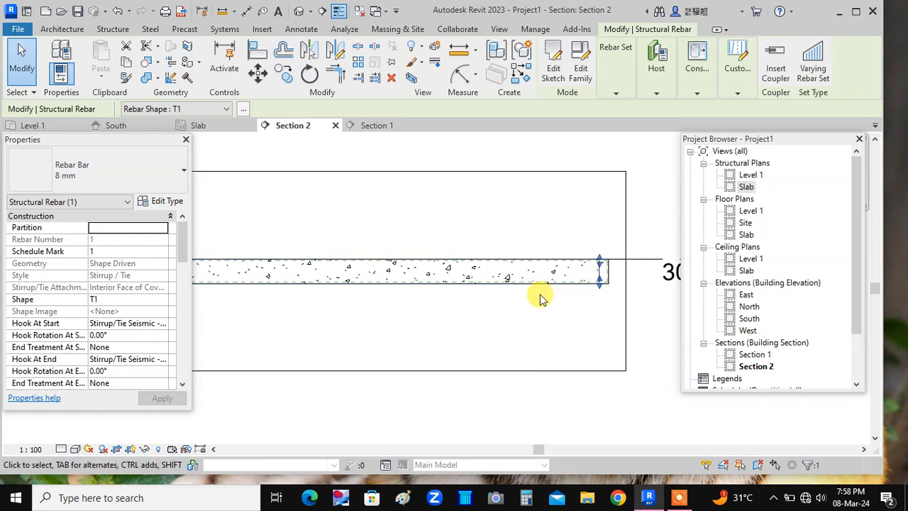
{"action": "mouse_move", "coordinate": [422, 305]}
{"action": "middle_mouse_down"}
{"action": "mouse_move", "coordinate": [479, 324]}
{"action": "mouse_move", "coordinate": [432, 295]}
{"action": "middle_mouse_up"}
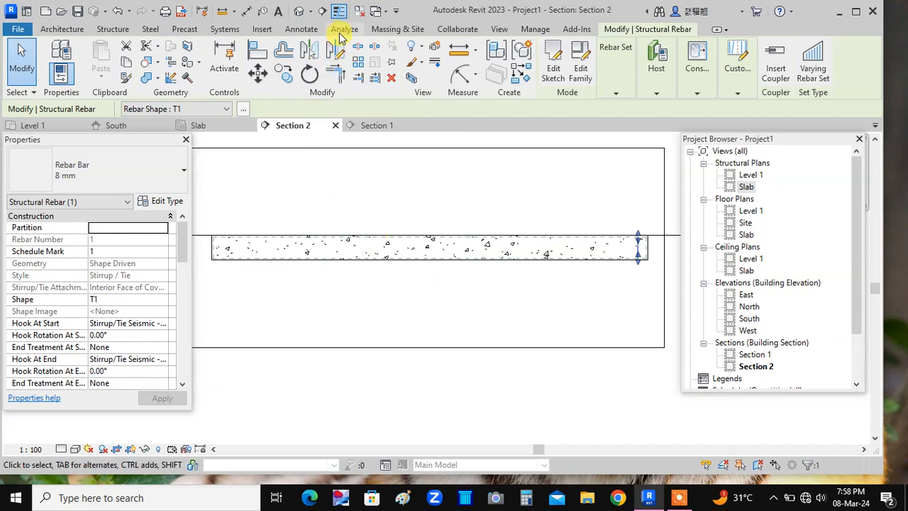
{"action": "left_click", "coordinate": [302, 29]}
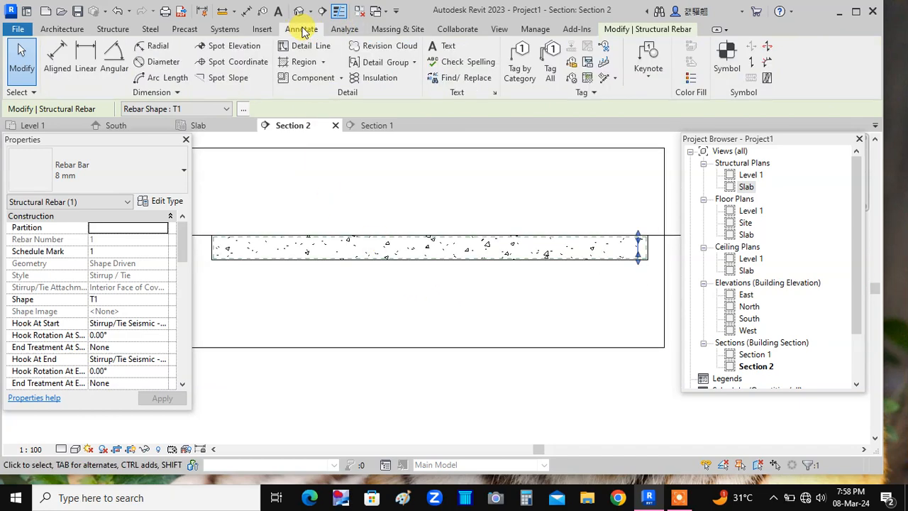
{"action": "left_click", "coordinate": [57, 57]}
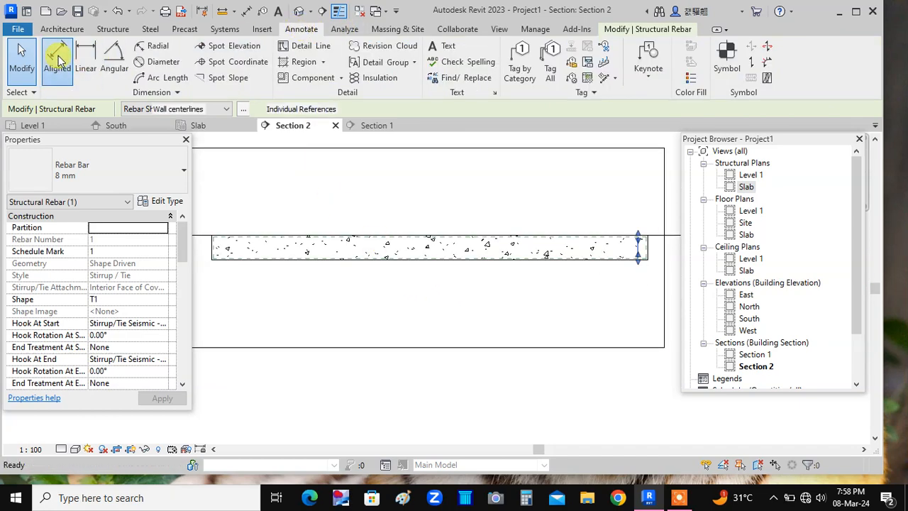
{"action": "left_click", "coordinate": [213, 254]}
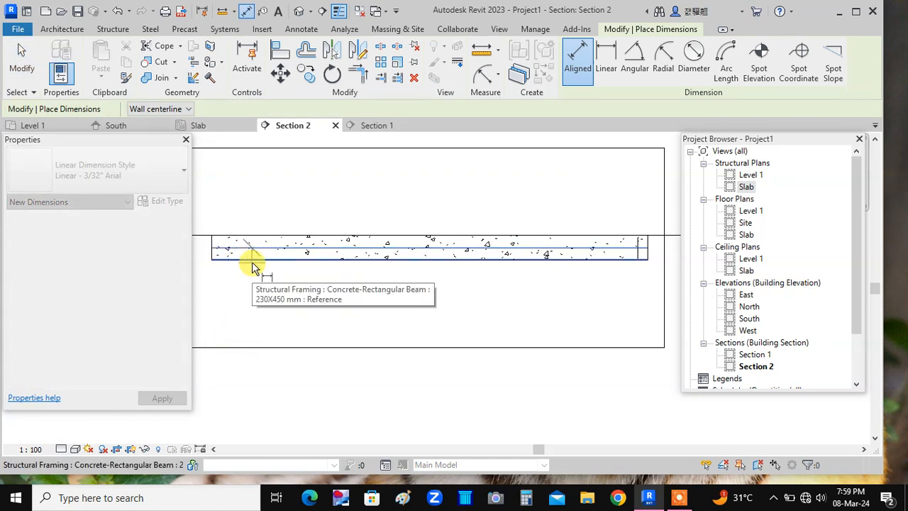
{"action": "key", "text": "Escape"}
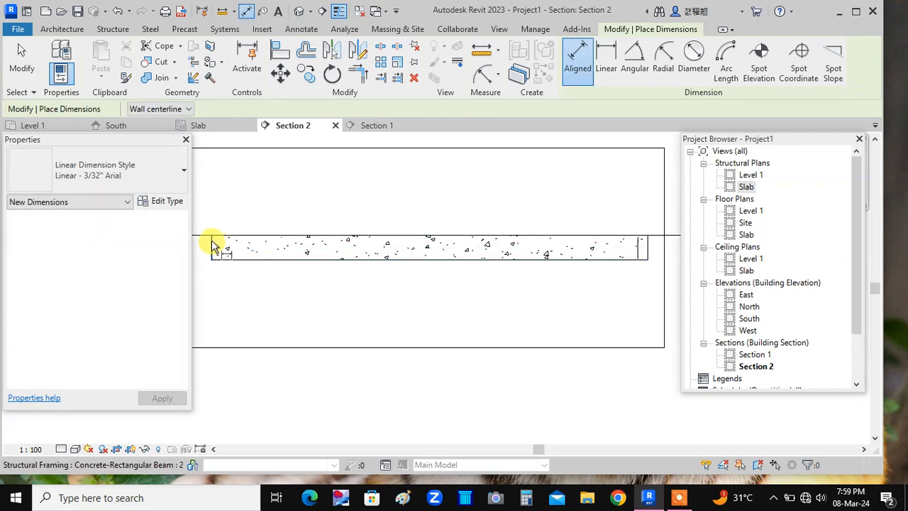
{"action": "left_click", "coordinate": [212, 246]}
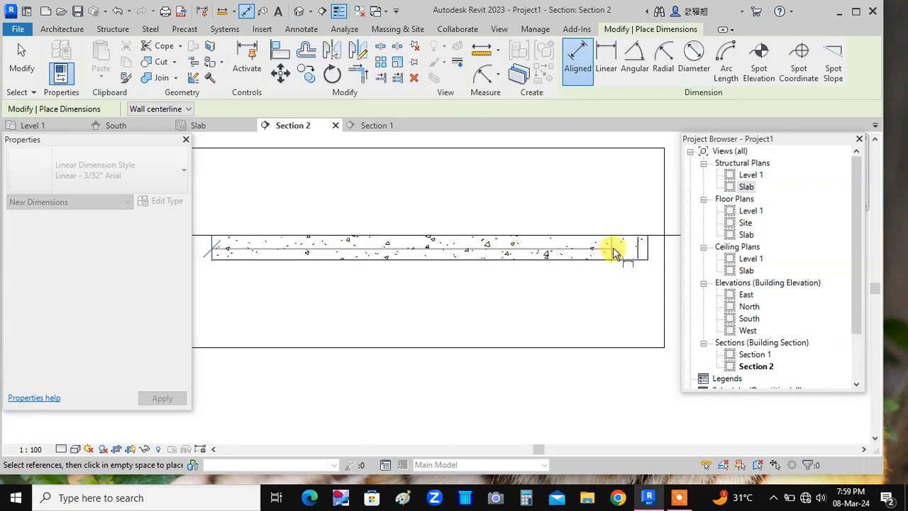
{"action": "left_click", "coordinate": [648, 251]}
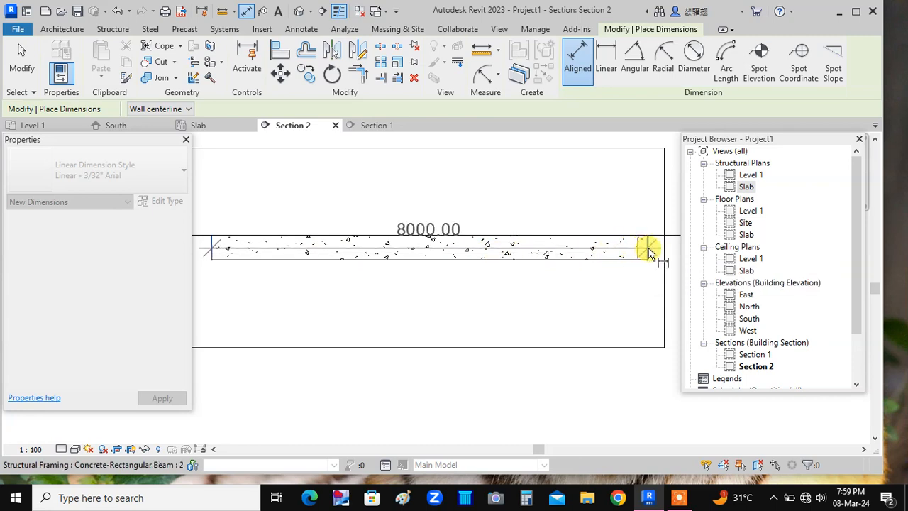
{"action": "left_click", "coordinate": [436, 344]}
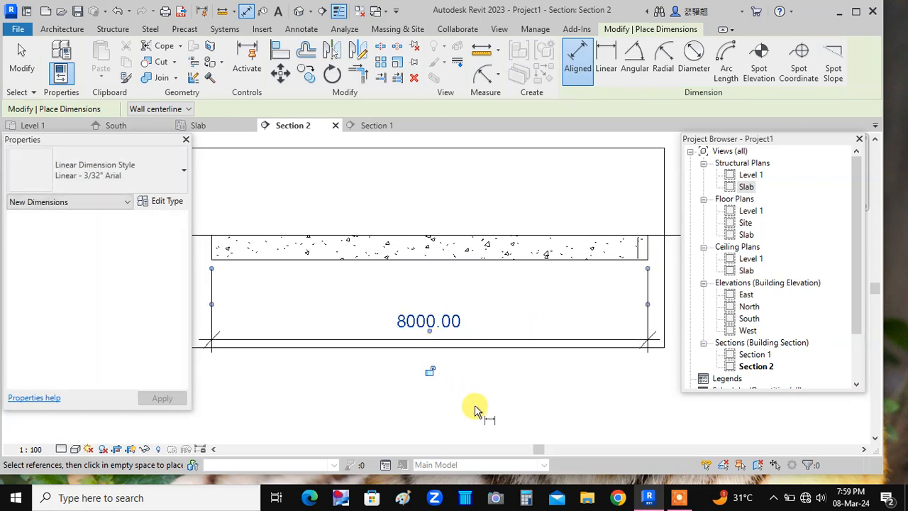
- Draw a 2666 mm horizontal detail line inward from the beam's right end, with a short vertical line down from its inner end
{"action": "scroll", "coordinate": [475, 410], "scroll_direction": "up", "scroll_amount": 2}
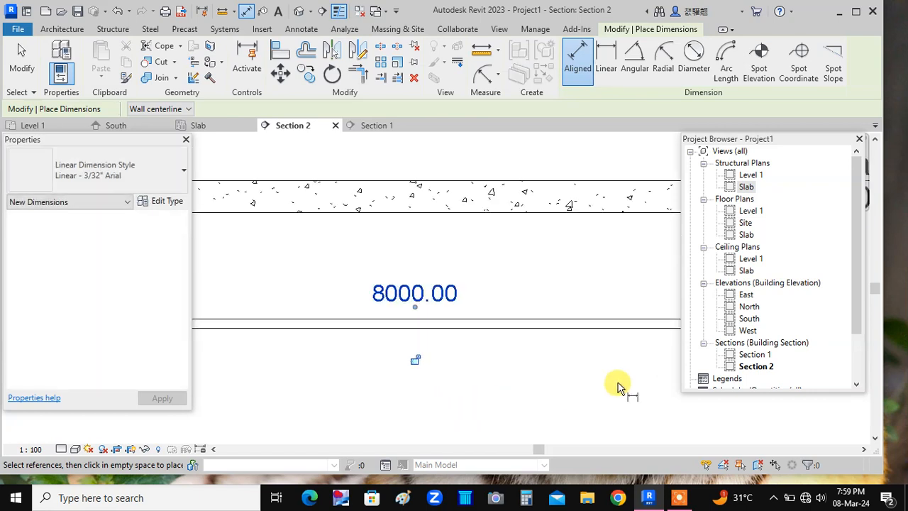
{"action": "scroll", "coordinate": [582, 325], "scroll_direction": "down", "scroll_amount": 1}
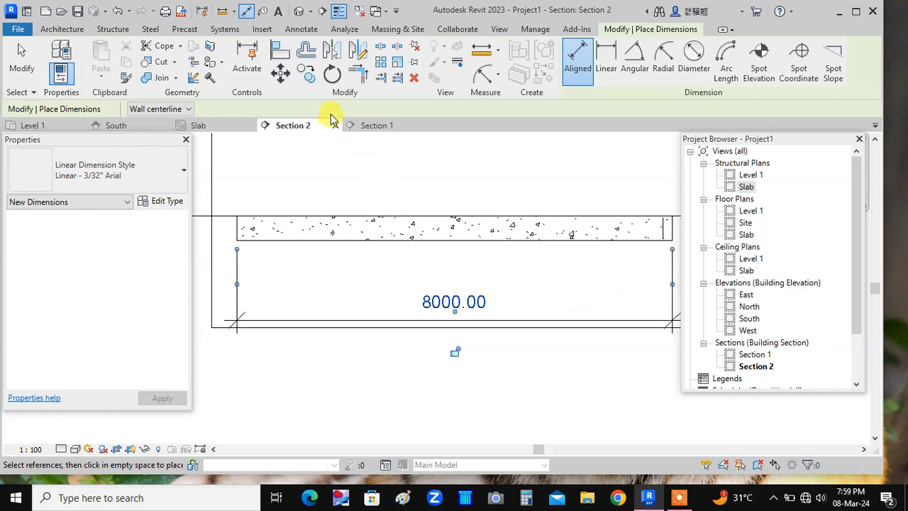
{"action": "left_click", "coordinate": [298, 30]}
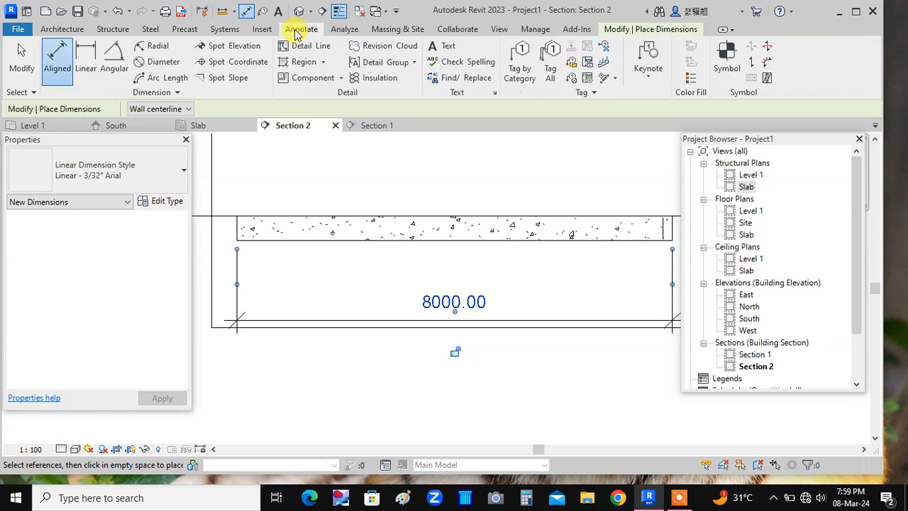
{"action": "left_click", "coordinate": [306, 50]}
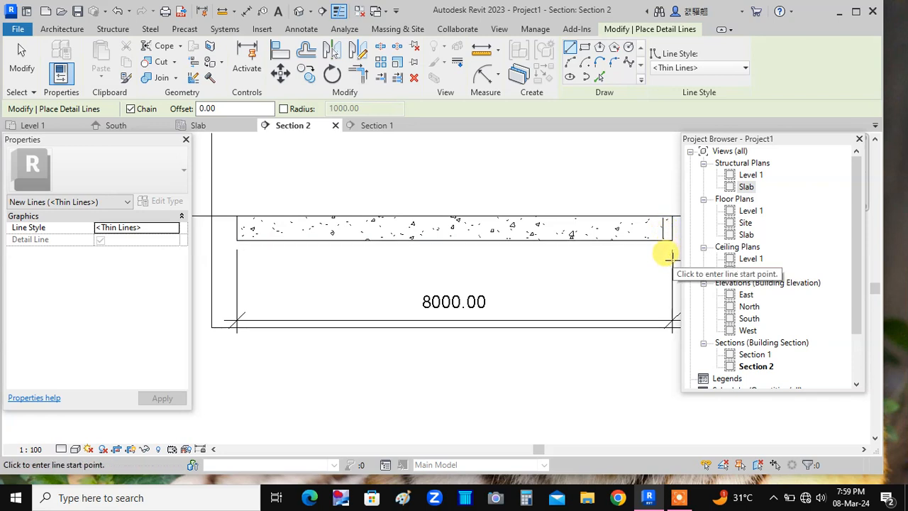
{"action": "left_click", "coordinate": [671, 260]}
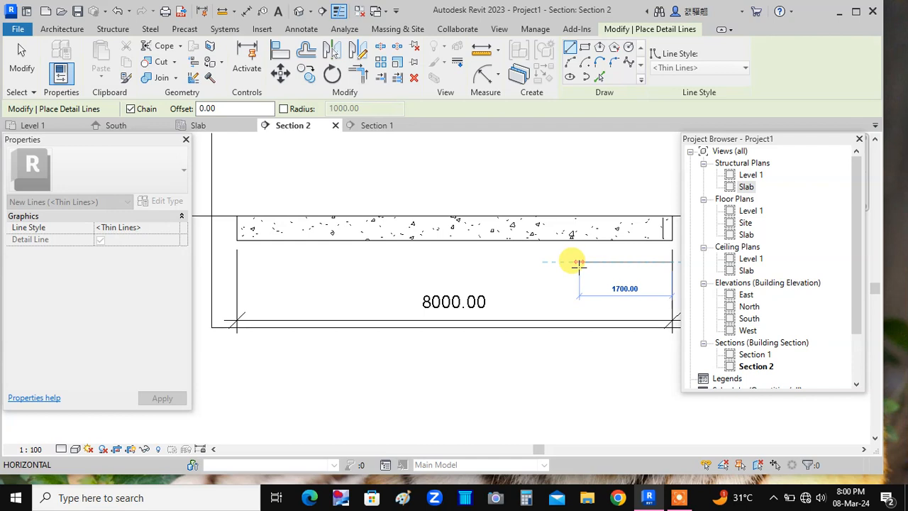
{"action": "type", "text": "2666"}
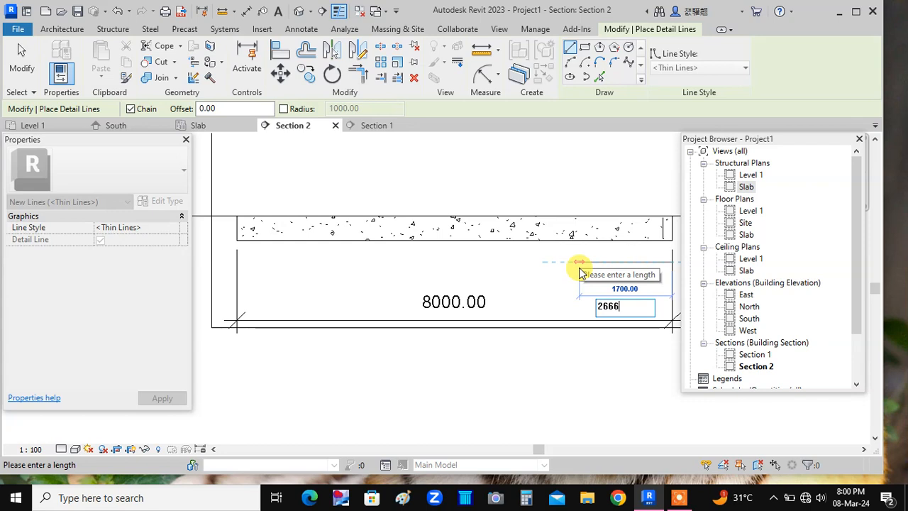
{"action": "key", "text": "Return"}
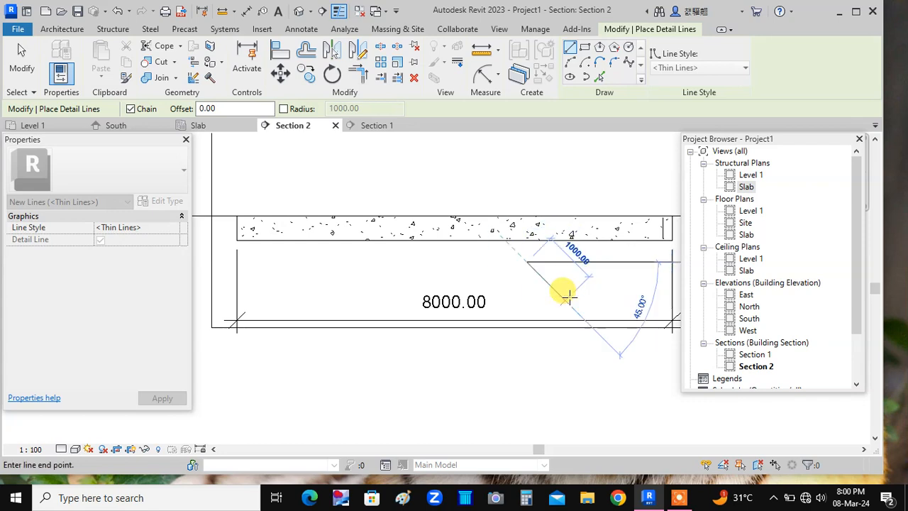
{"action": "left_click", "coordinate": [526, 295]}
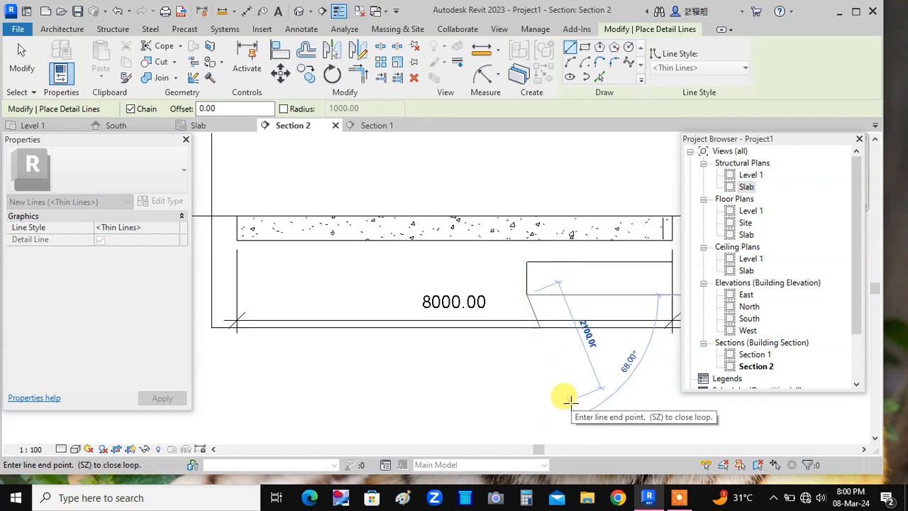
{"action": "key", "text": "Escape"}
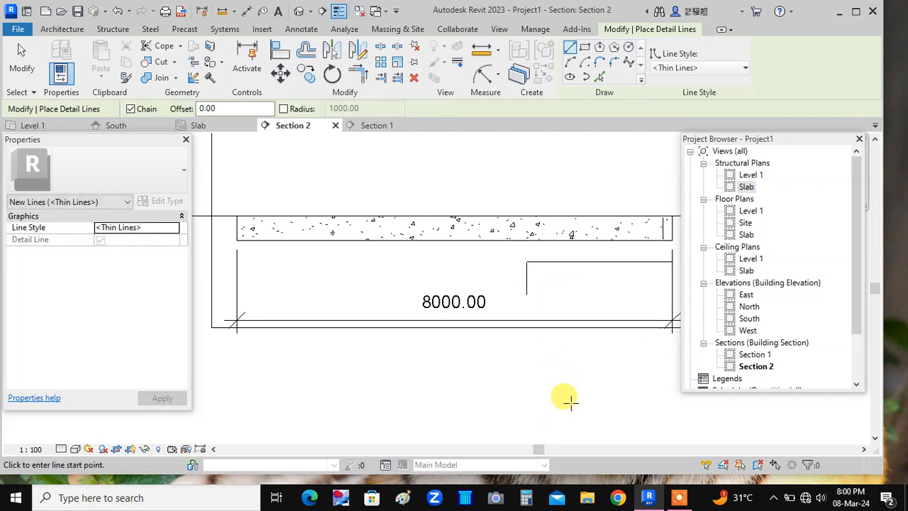
- Draw a 2666 mm horizontal detail line inward from the beam's left end, with a short vertical line up from its inner end
{"action": "left_click", "coordinate": [237, 274]}
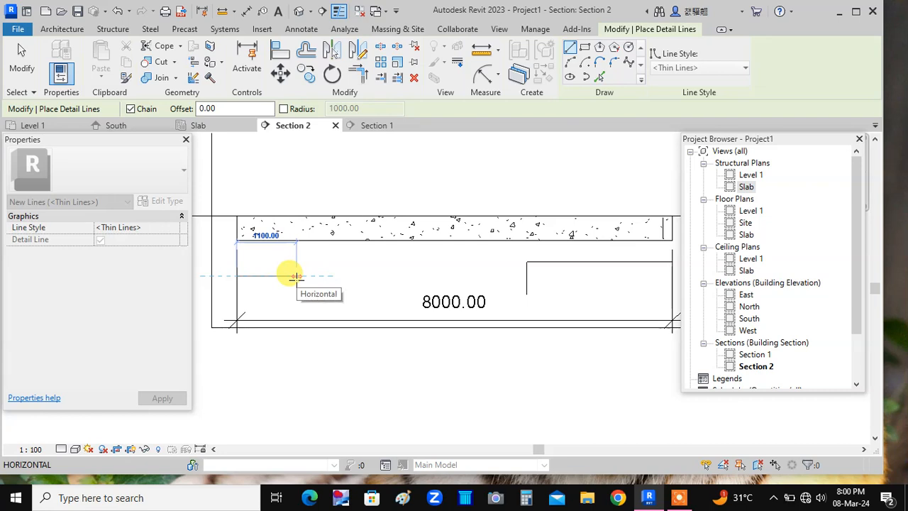
{"action": "type", "text": "266"}
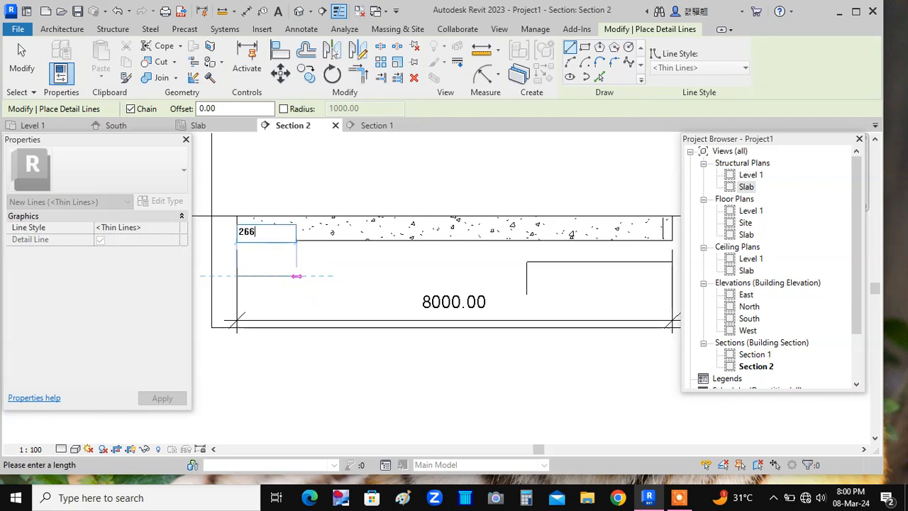
{"action": "type", "text": "6"}
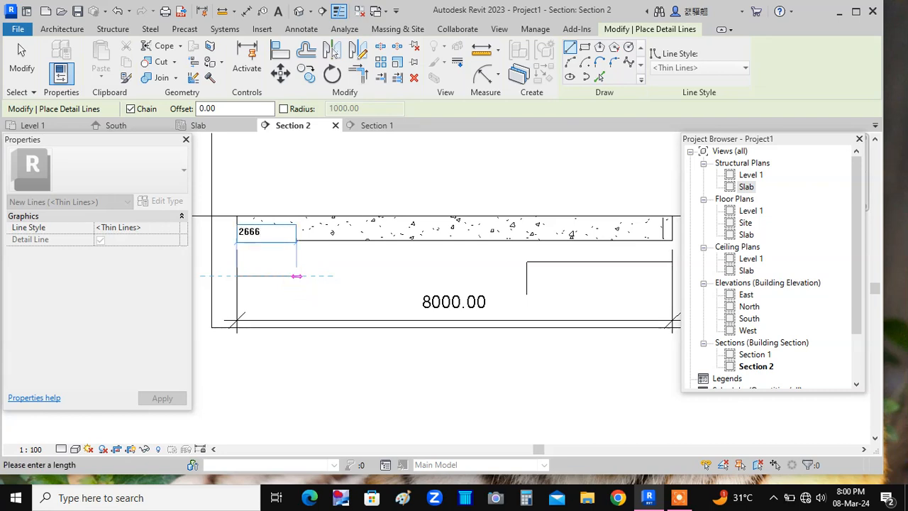
{"action": "key", "text": "Return"}
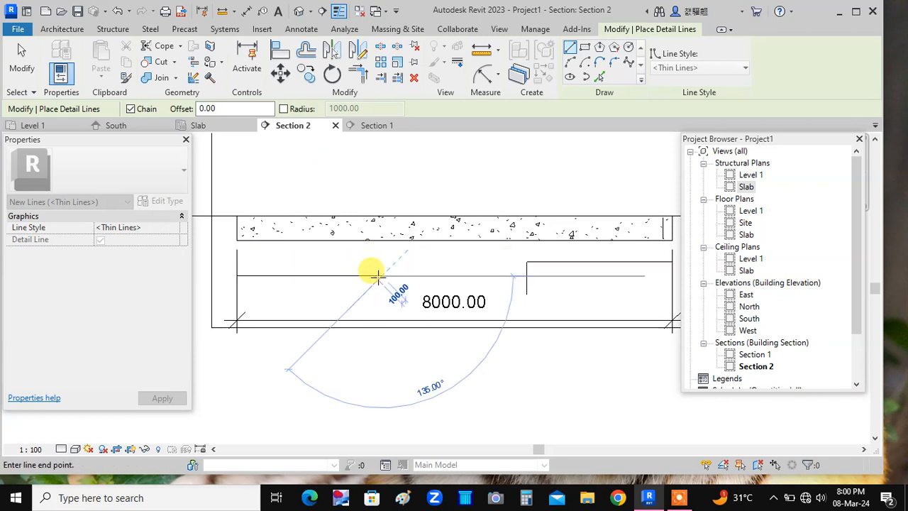
{"action": "left_click", "coordinate": [371, 253]}
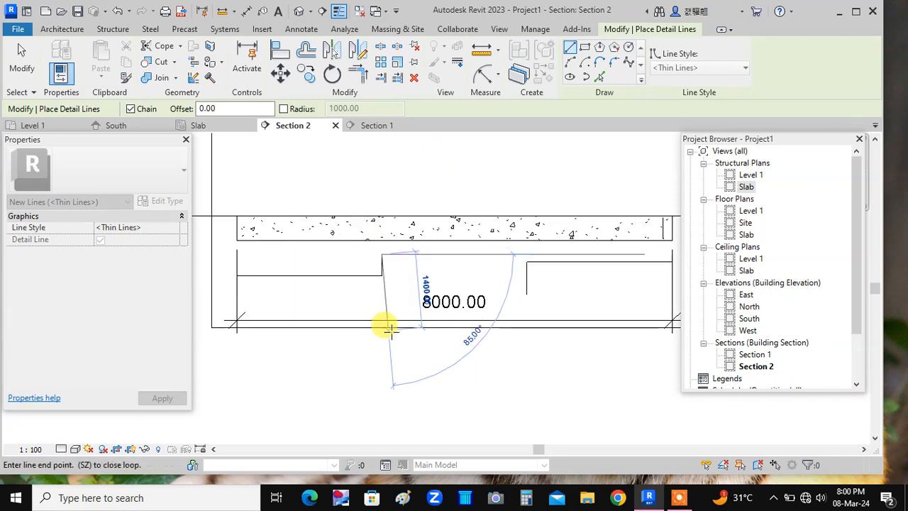
{"action": "key", "text": "Escape"}
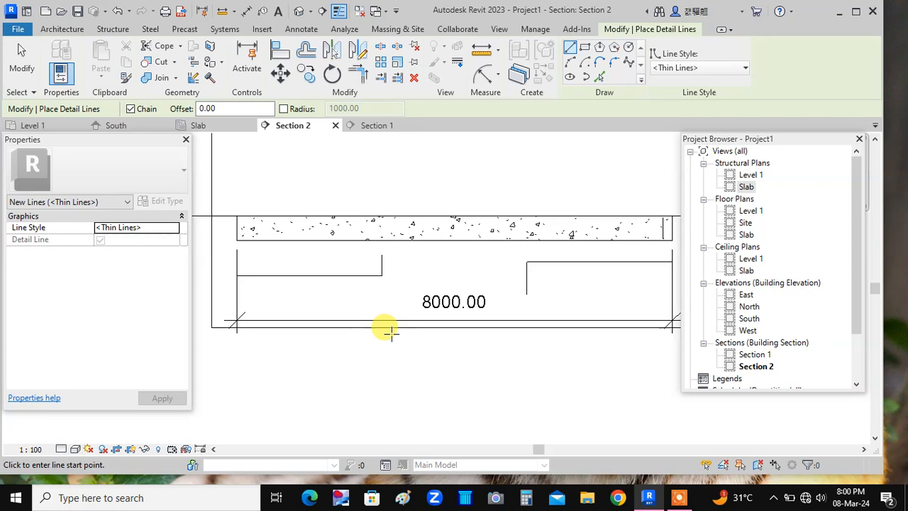
{"action": "key", "text": "Escape"}
{"action": "key", "text": "Escape"}
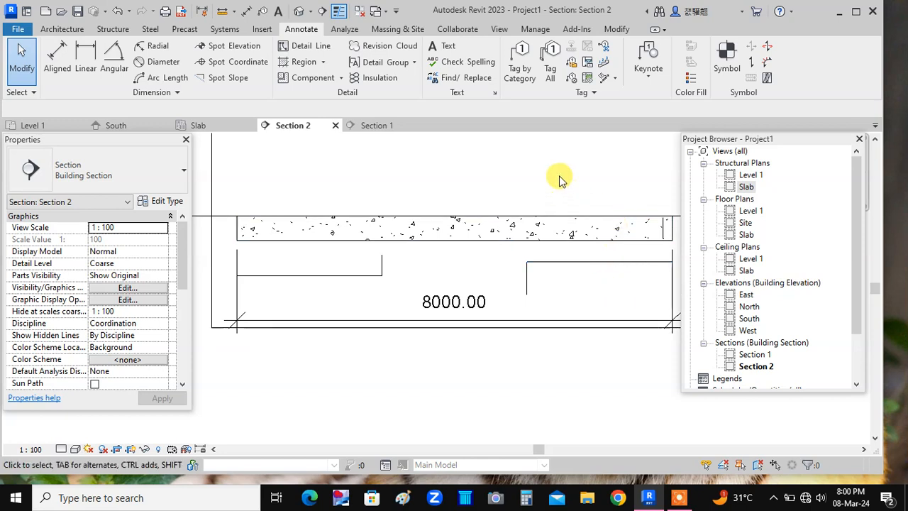
- Change the rebar set layout of the 8 mm T1 stirrup at the beam's right end to Maximum Spacing in Section 2
{"action": "left_click", "coordinate": [665, 229]}
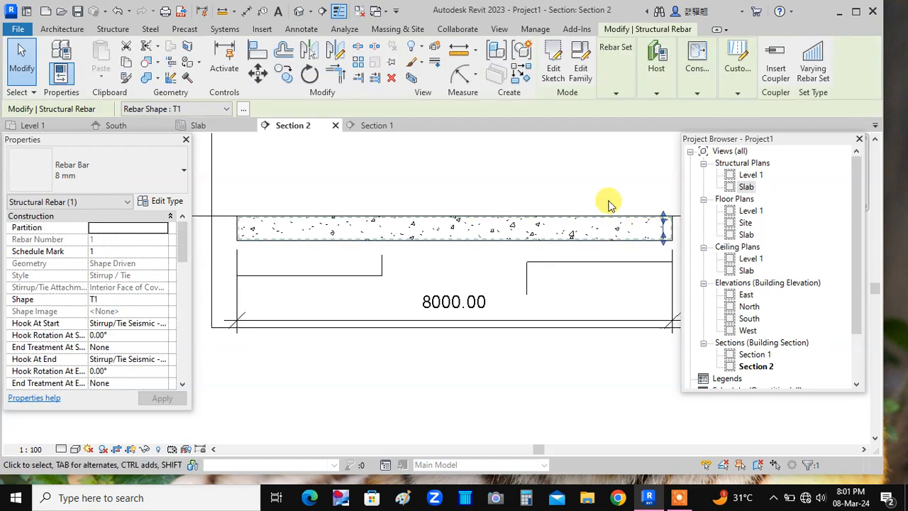
{"action": "left_click", "coordinate": [616, 93]}
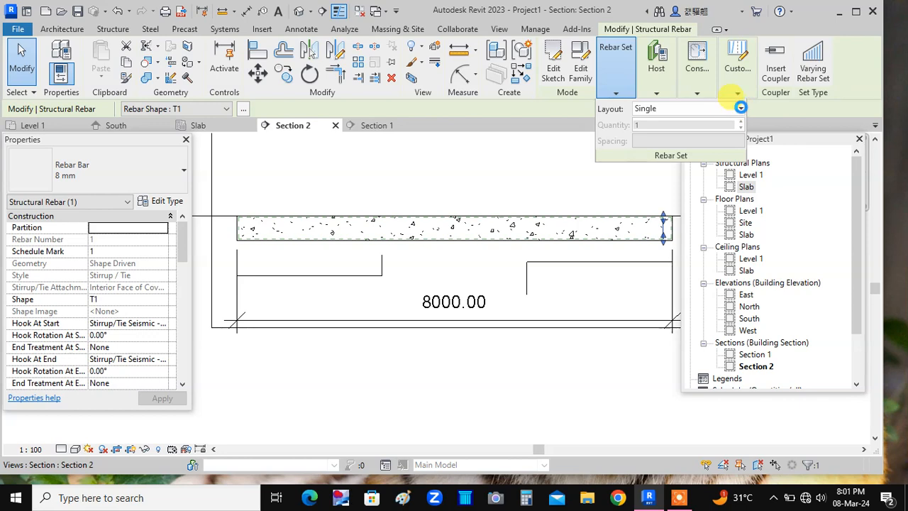
{"action": "left_click", "coordinate": [740, 107]}
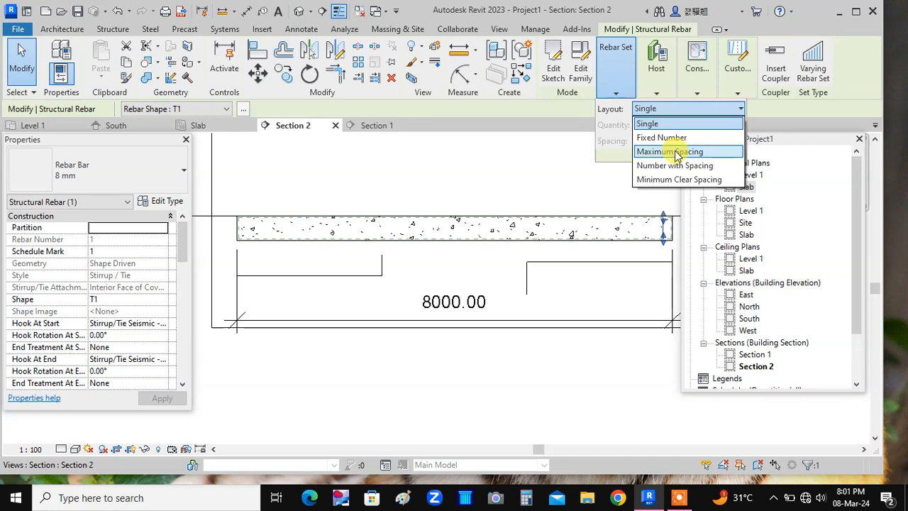
{"action": "left_click", "coordinate": [675, 154]}
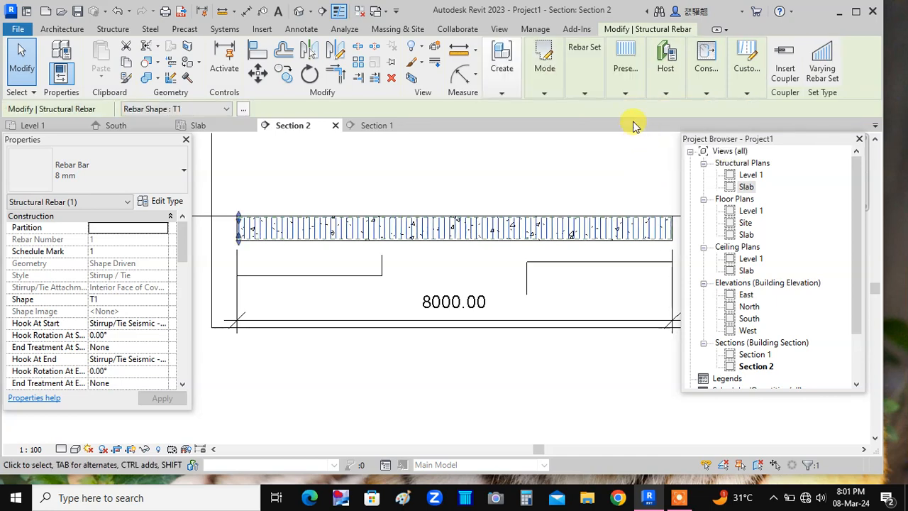
{"action": "mouse_move", "coordinate": [585, 64]}
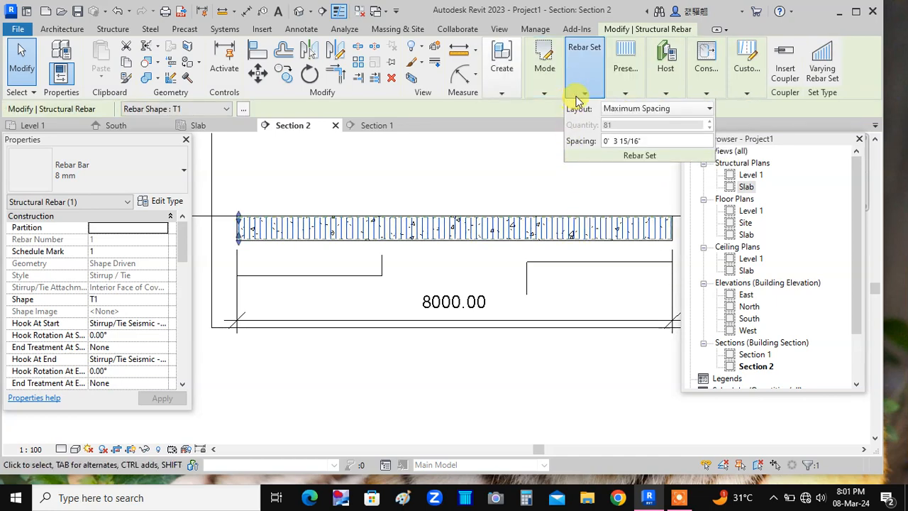
{"action": "left_click", "coordinate": [648, 141]}
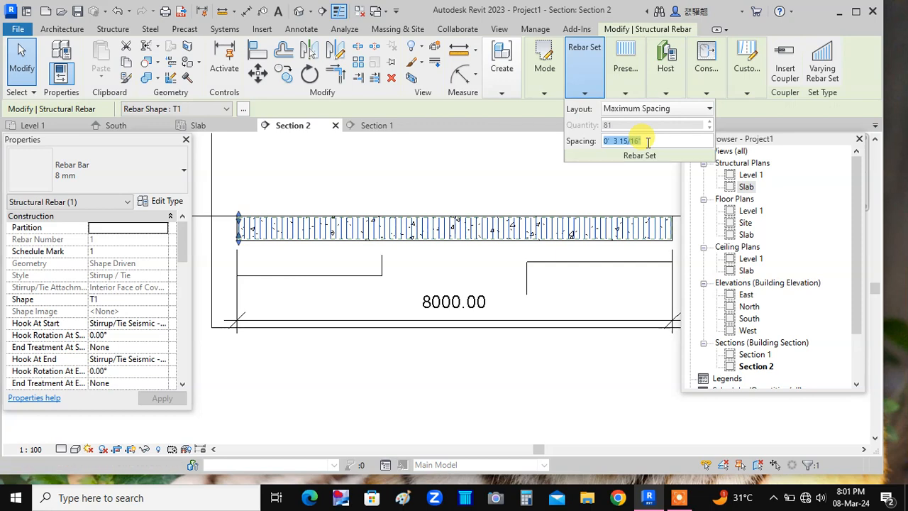
{"action": "key", "text": "Escape"}
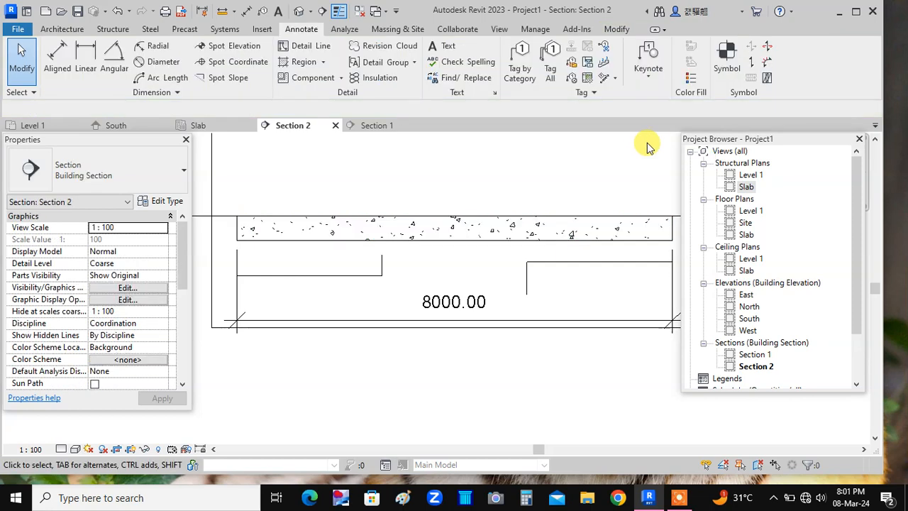
- Override the concrete beam's graphics by element in Section 2, with surface transparency set to 69
{"action": "left_click", "coordinate": [624, 237]}
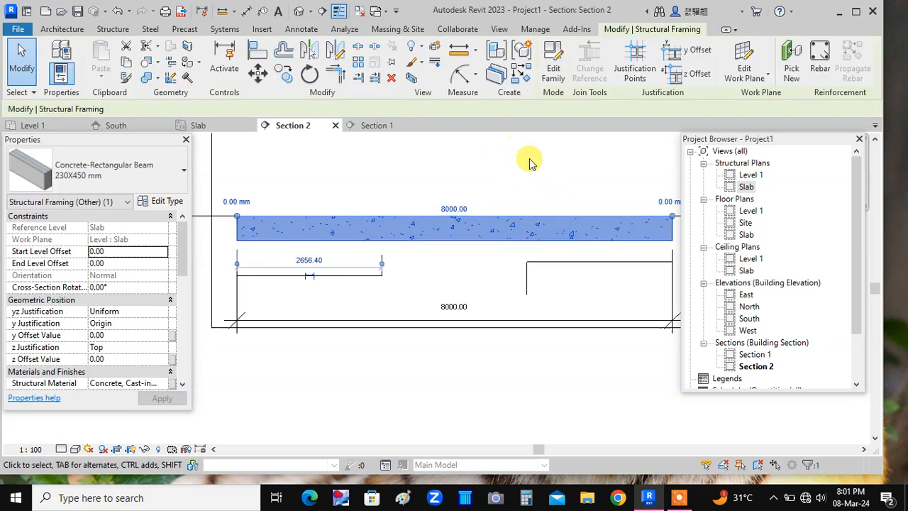
{"action": "left_click", "coordinate": [553, 177]}
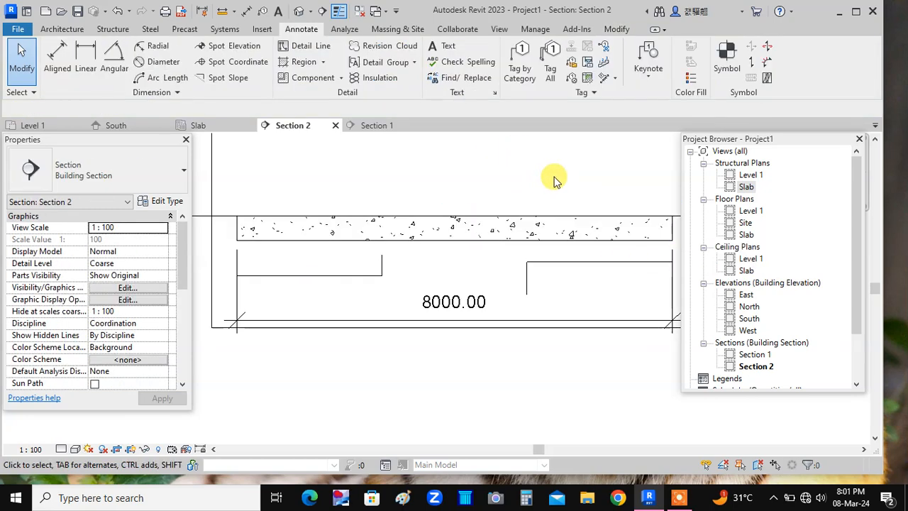
{"action": "left_click", "coordinate": [508, 236]}
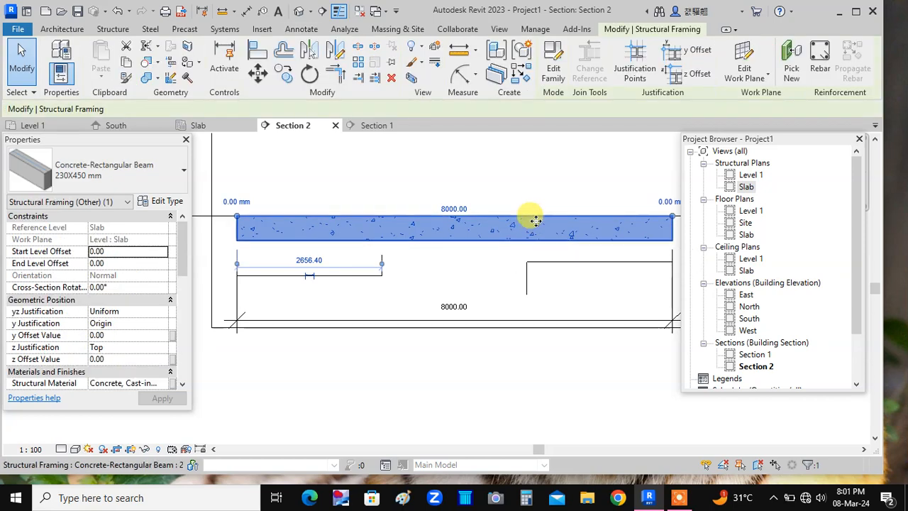
{"action": "right_click", "coordinate": [536, 220]}
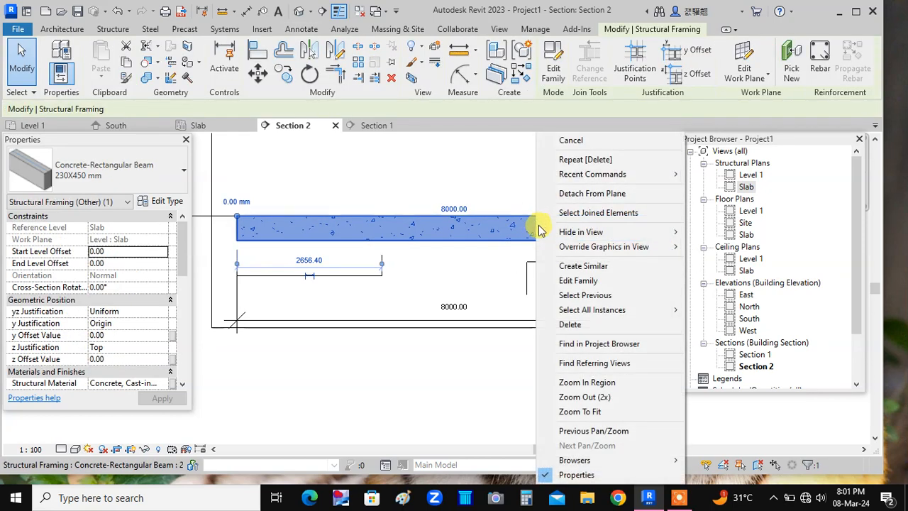
{"action": "mouse_move", "coordinate": [560, 241]}
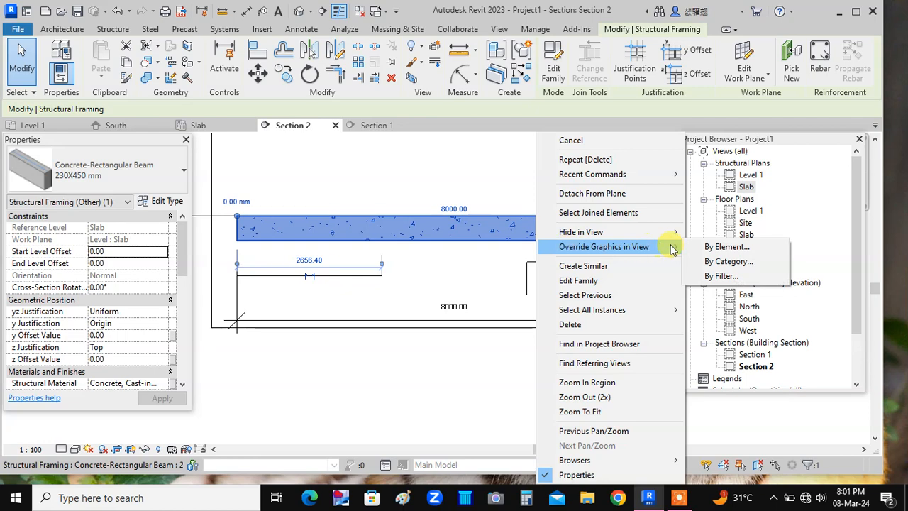
{"action": "left_click", "coordinate": [723, 248]}
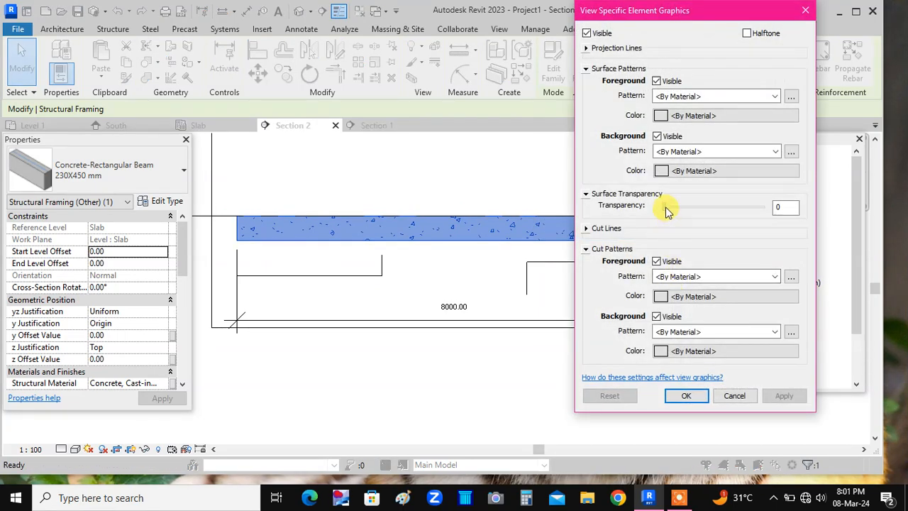
{"action": "left_click_drag", "start_coordinate": [664, 206], "coordinate": [735, 215]}
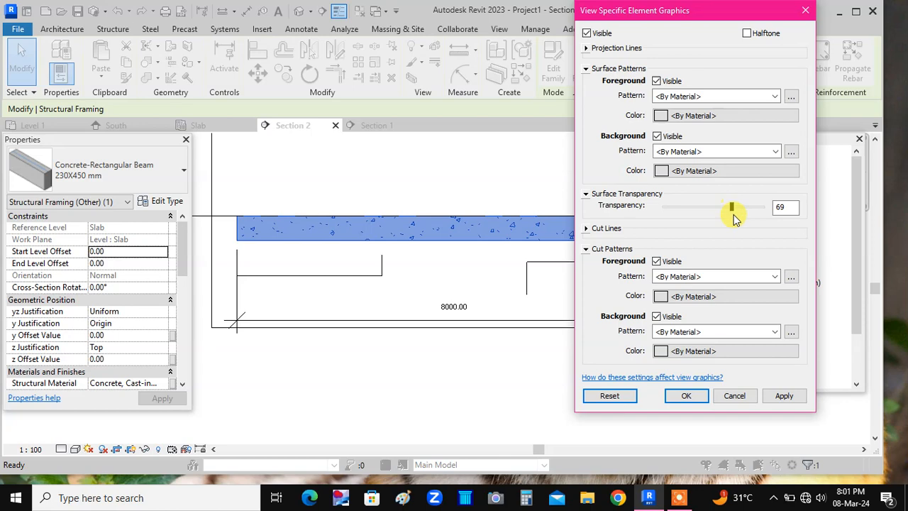
{"action": "left_click", "coordinate": [788, 398]}
{"action": "left_click", "coordinate": [687, 396]}
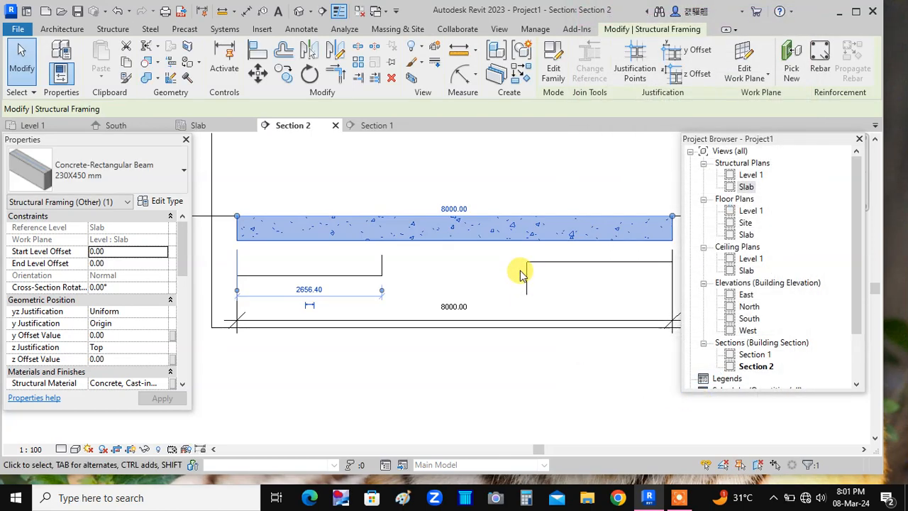
- Check the beam in Section 2 and undo the transparency override and the stirrup set's deletion
{"action": "scroll", "coordinate": [473, 288], "scroll_direction": "down", "scroll_amount": 3}
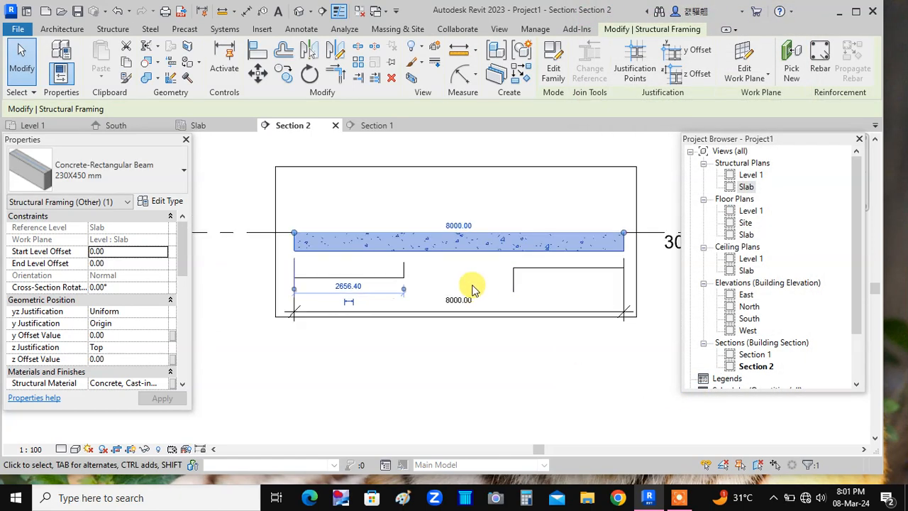
{"action": "scroll", "coordinate": [498, 205], "scroll_direction": "up", "scroll_amount": 2}
{"action": "left_click", "coordinate": [491, 212]}
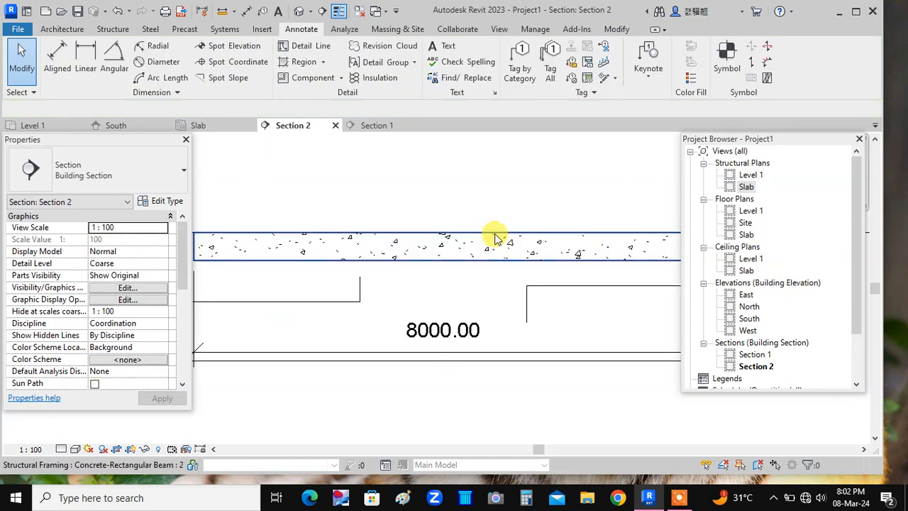
{"action": "left_click", "coordinate": [495, 239]}
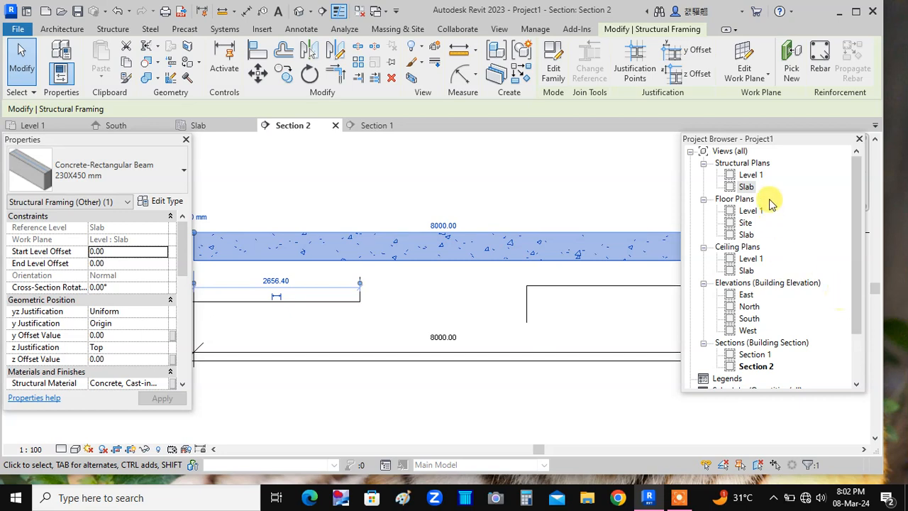
{"action": "scroll", "coordinate": [436, 282], "scroll_direction": "down", "scroll_amount": 1}
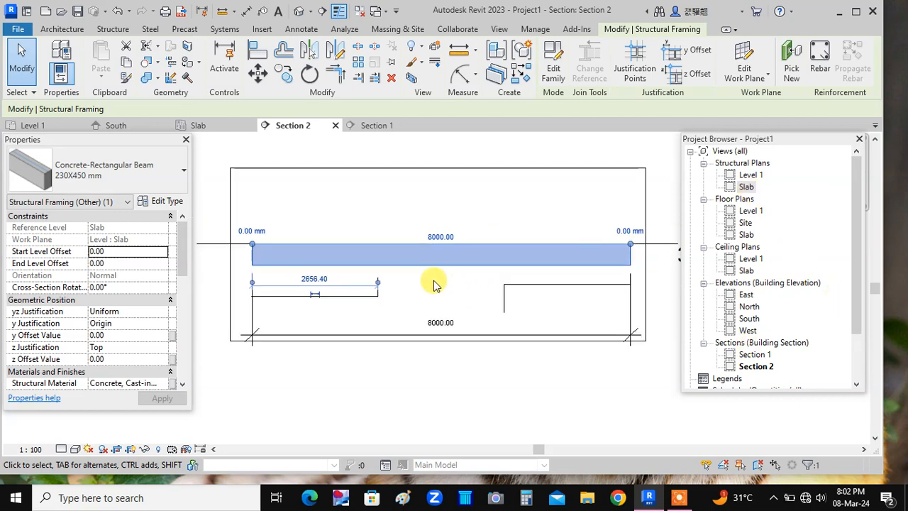
{"action": "scroll", "coordinate": [434, 282], "scroll_direction": "down", "scroll_amount": 2}
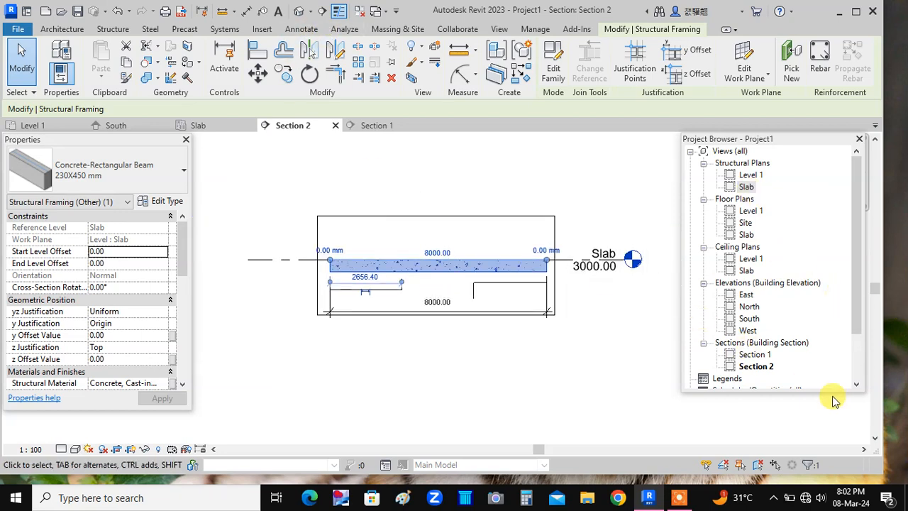
{"action": "left_click", "coordinate": [763, 366]}
{"action": "left_click", "coordinate": [456, 268]}
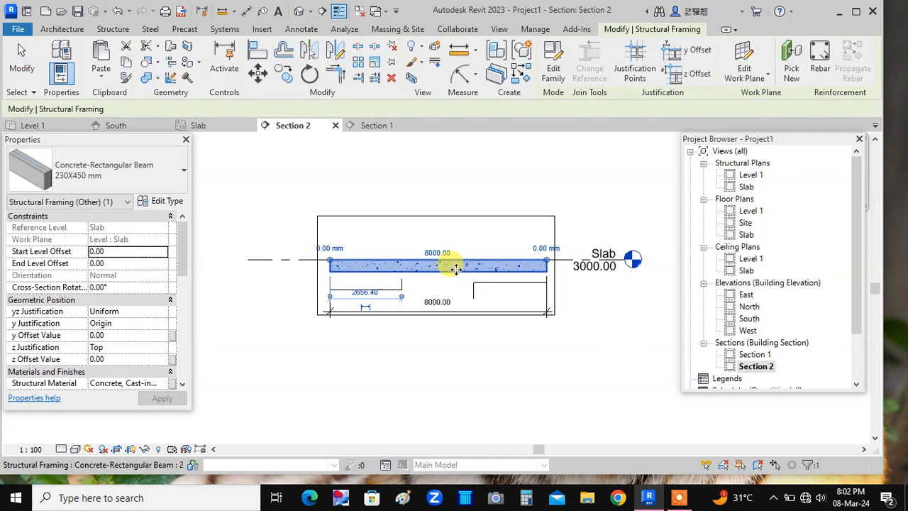
{"action": "scroll", "coordinate": [496, 345], "scroll_direction": "up", "scroll_amount": 4}
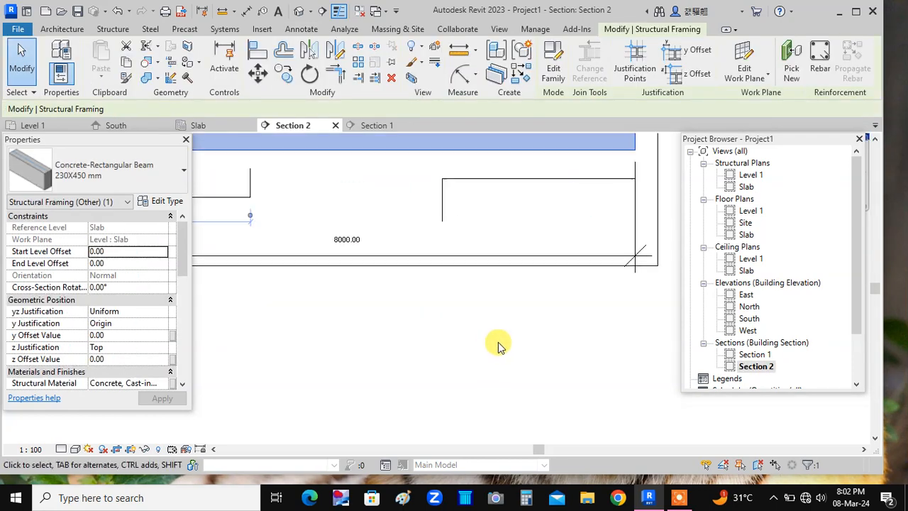
{"action": "middle_click_drag", "start_coordinate": [497, 345], "coordinate": [473, 355]}
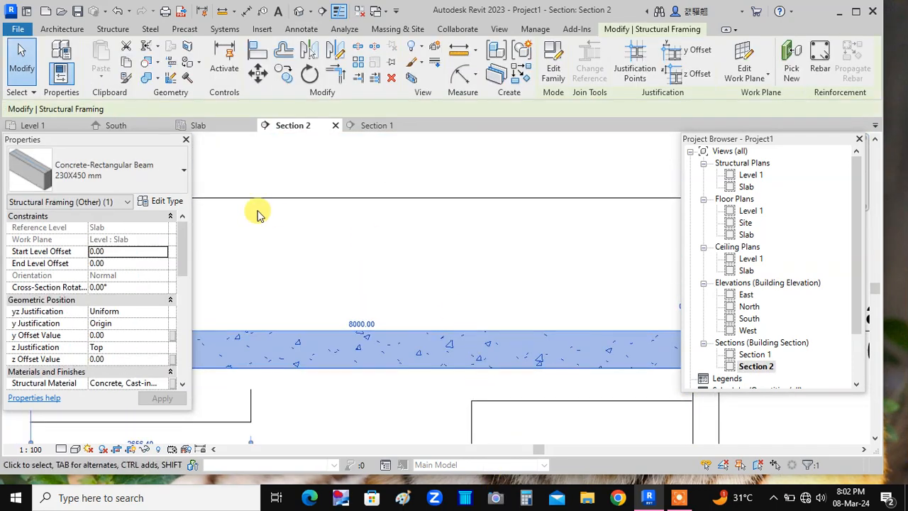
{"action": "left_click", "coordinate": [117, 10]}
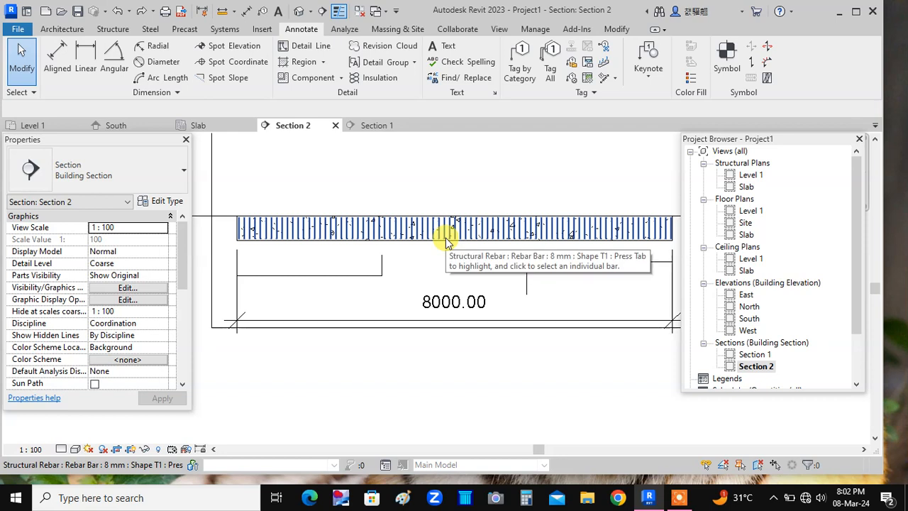
- Set the maximum spacing of the beam's T1 stirrup set to 100 mm
{"action": "left_click", "coordinate": [659, 230]}
{"action": "left_click", "coordinate": [583, 92]}
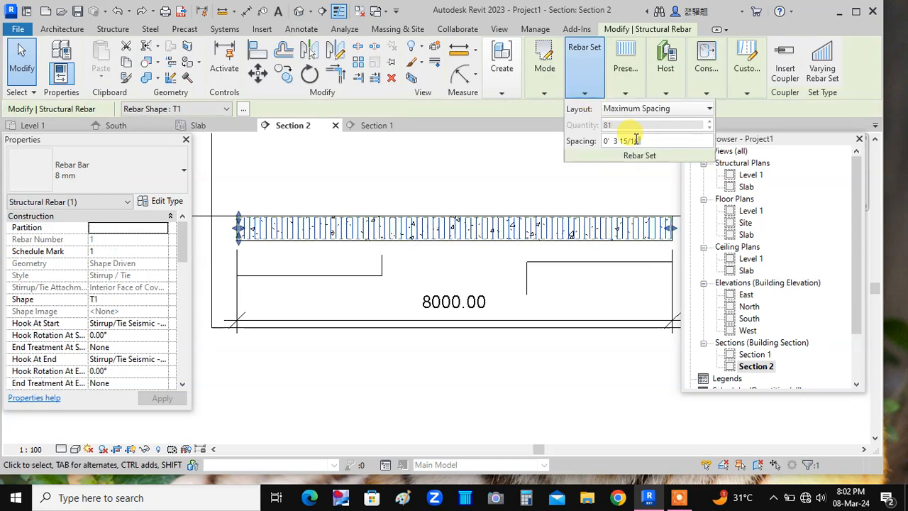
{"action": "left_click_drag", "start_coordinate": [640, 140], "coordinate": [605, 142]}
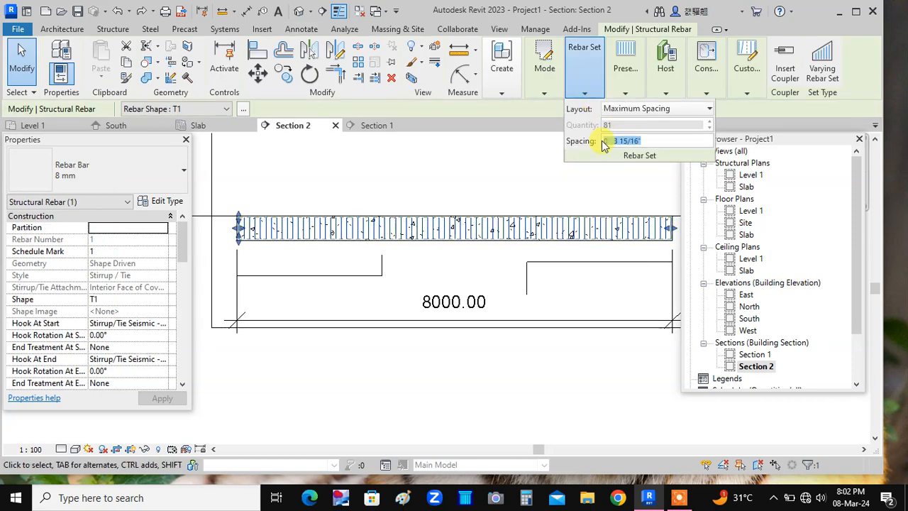
{"action": "type", "text": "100"}
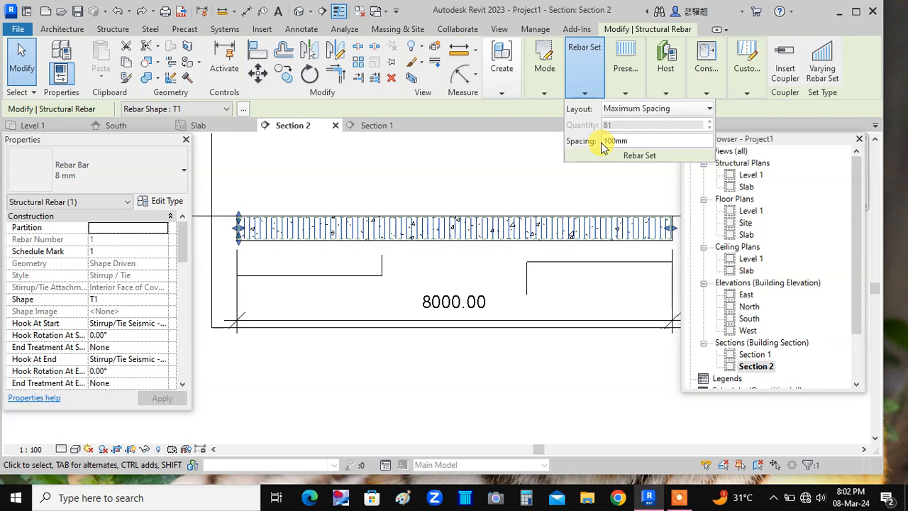
{"action": "type", "text": "mm"}
{"action": "key", "text": "Return"}
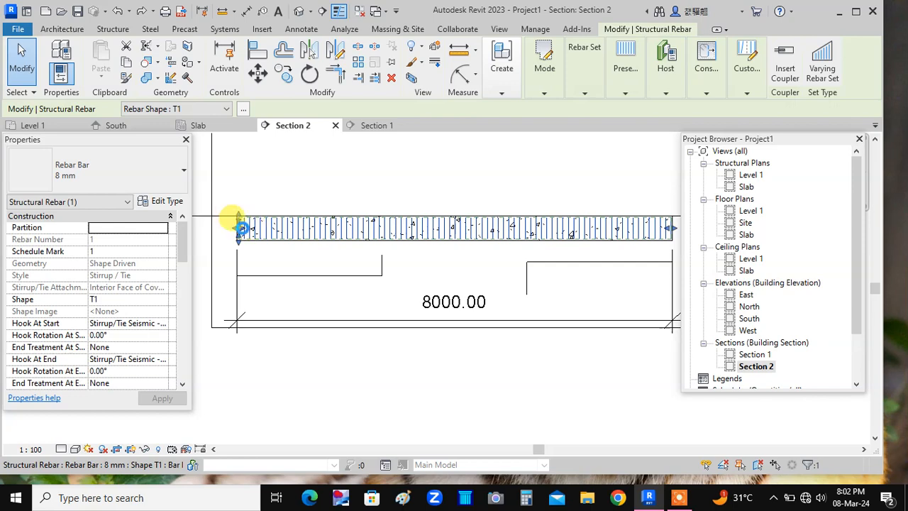
- Shorten the T1 stirrup set to the marked zone at the beam's right end and copy it to the left end zone
{"action": "left_click_drag", "start_coordinate": [233, 220], "coordinate": [526, 232]}
{"action": "left_click", "coordinate": [586, 384]}
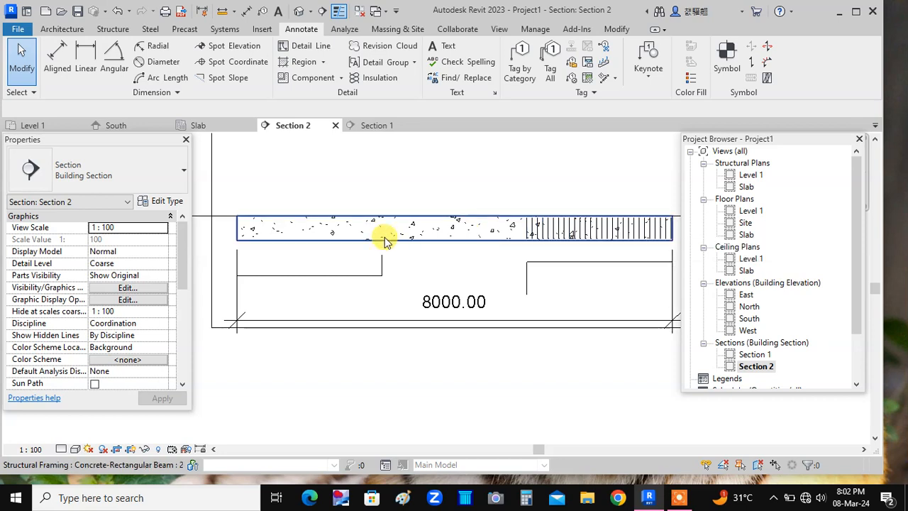
{"action": "left_click", "coordinate": [574, 236]}
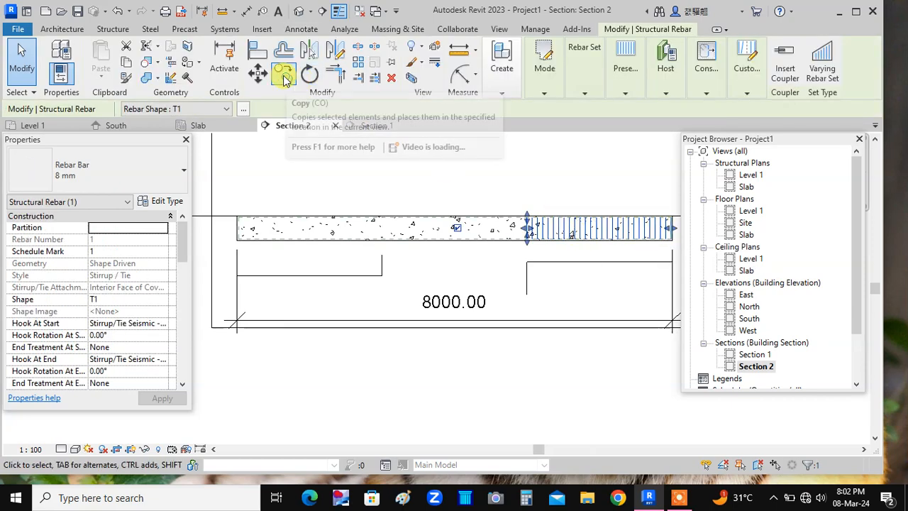
{"action": "left_click", "coordinate": [527, 215]}
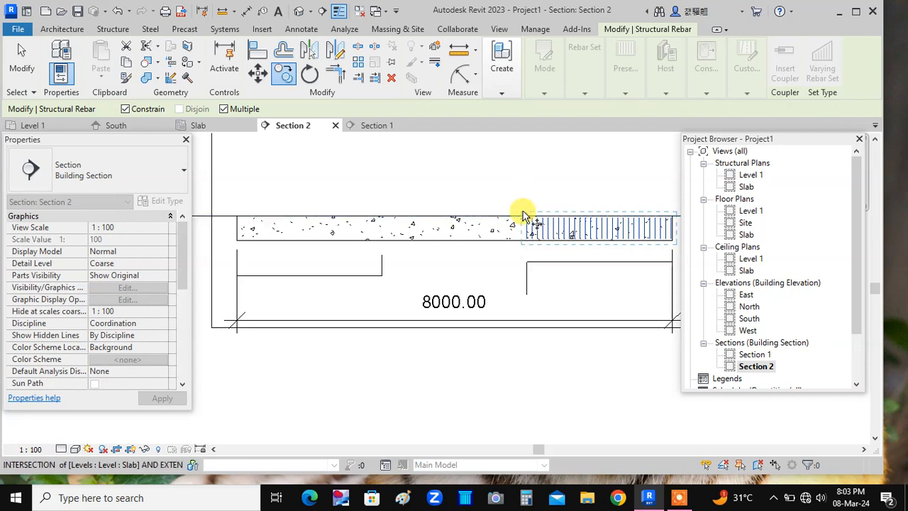
{"action": "left_click", "coordinate": [241, 218]}
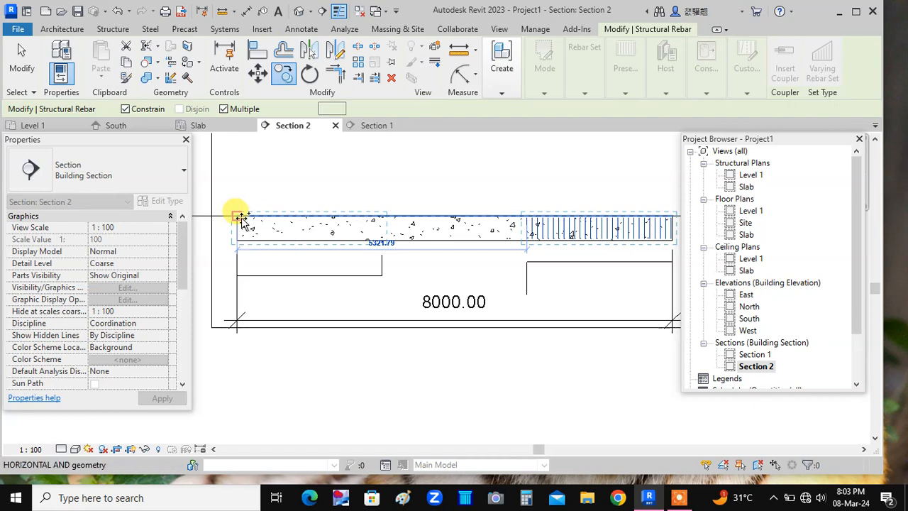
{"action": "left_click", "coordinate": [451, 427]}
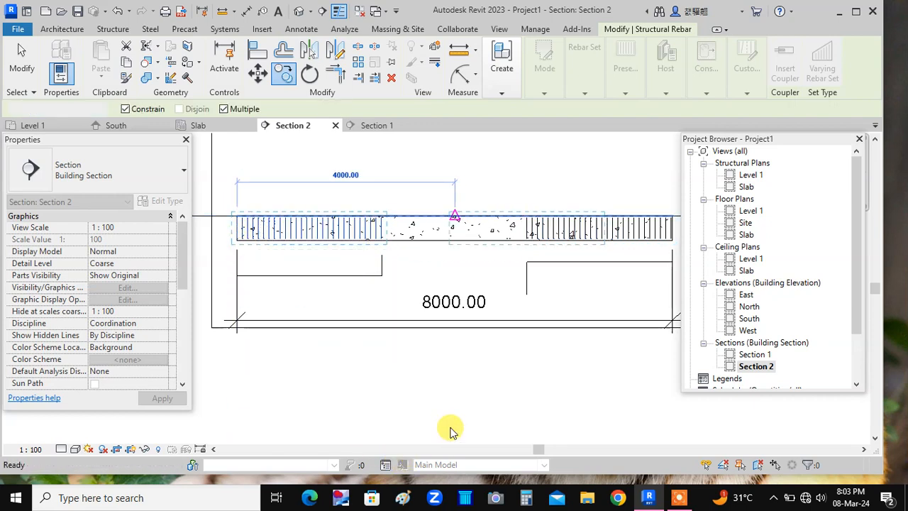
{"action": "left_click", "coordinate": [451, 427]}
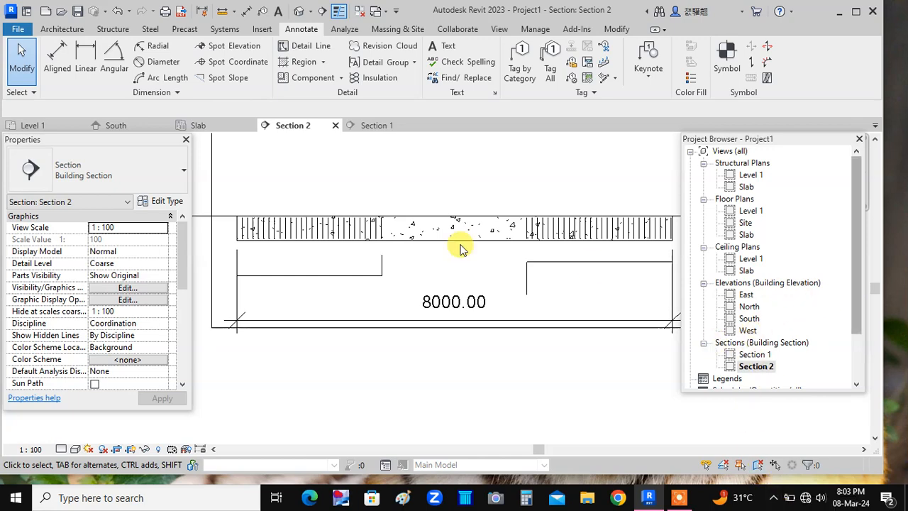
- Copy the right end's stirrup set into the middle zone of the beam, starting at the left zone mark
{"action": "left_click", "coordinate": [574, 232]}
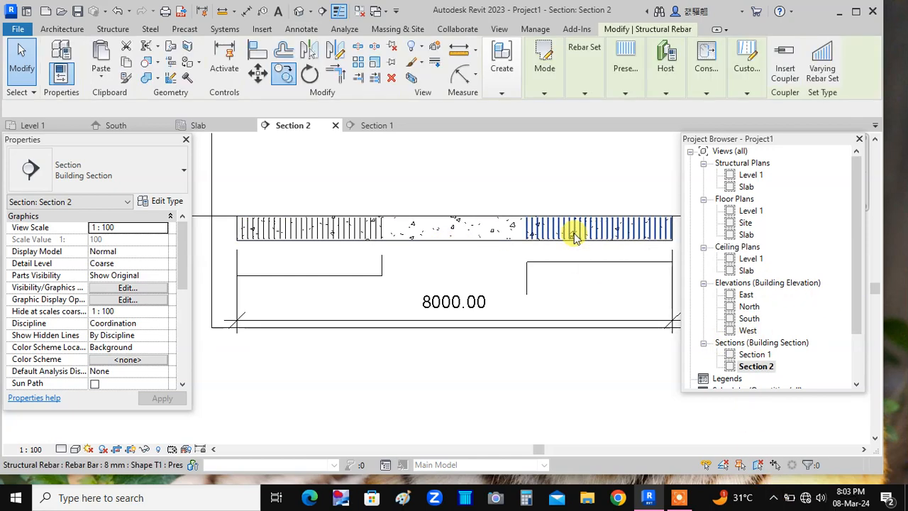
{"action": "left_click", "coordinate": [283, 74]}
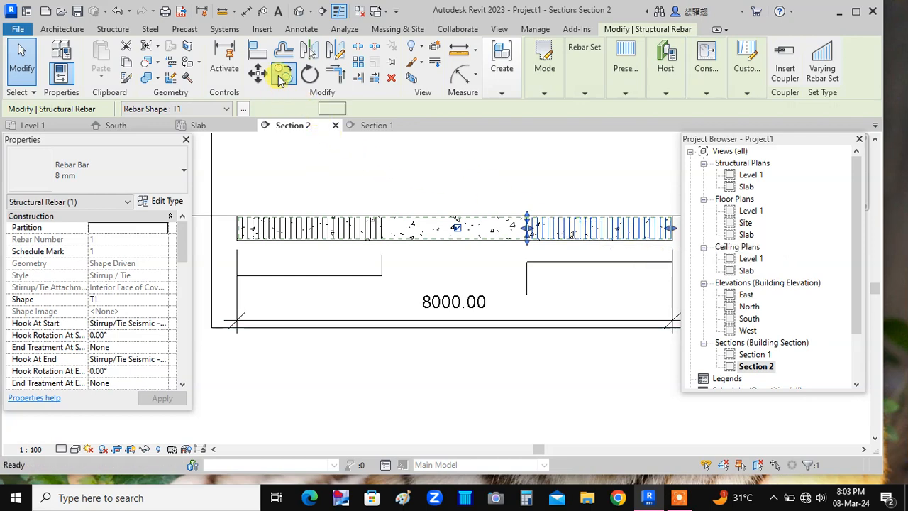
{"action": "left_click", "coordinate": [520, 214]}
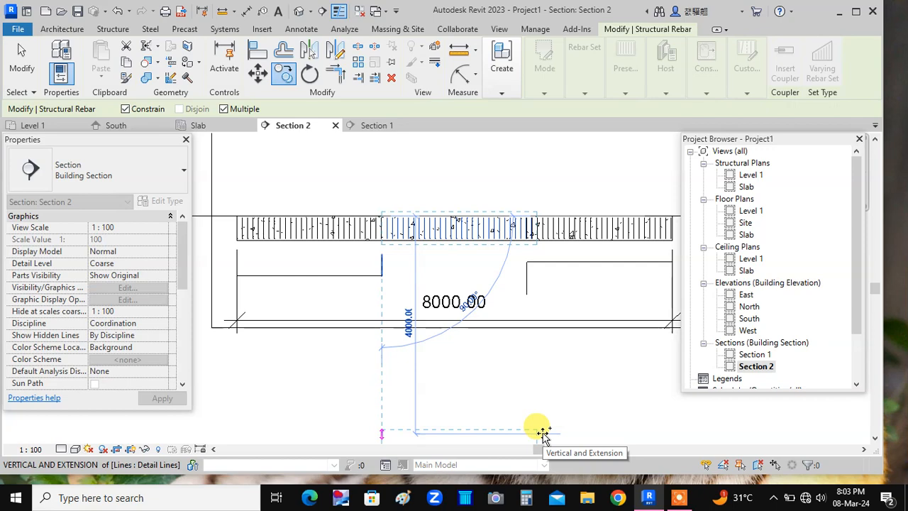
{"action": "key", "text": "Escape"}
{"action": "key", "text": "Escape"}
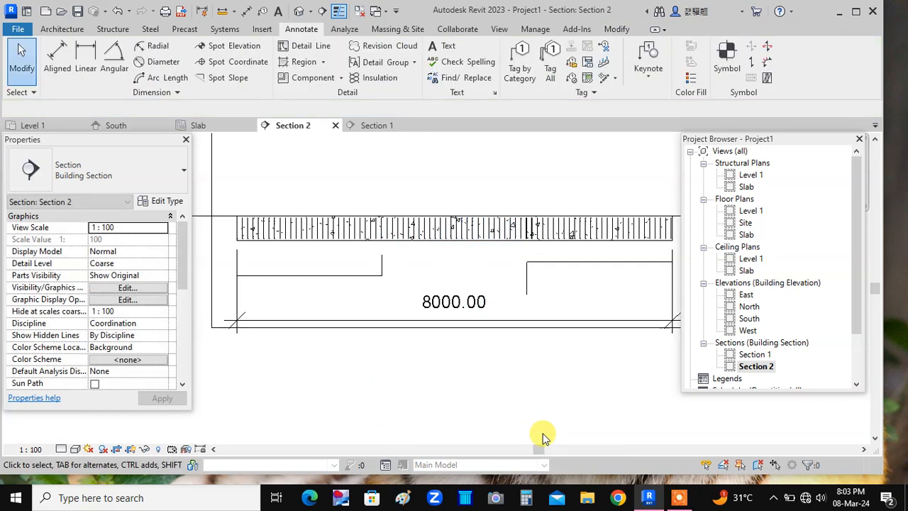
- Increase the maximum spacing of the middle zone's T1 stirrup set
{"action": "left_click", "coordinate": [473, 232]}
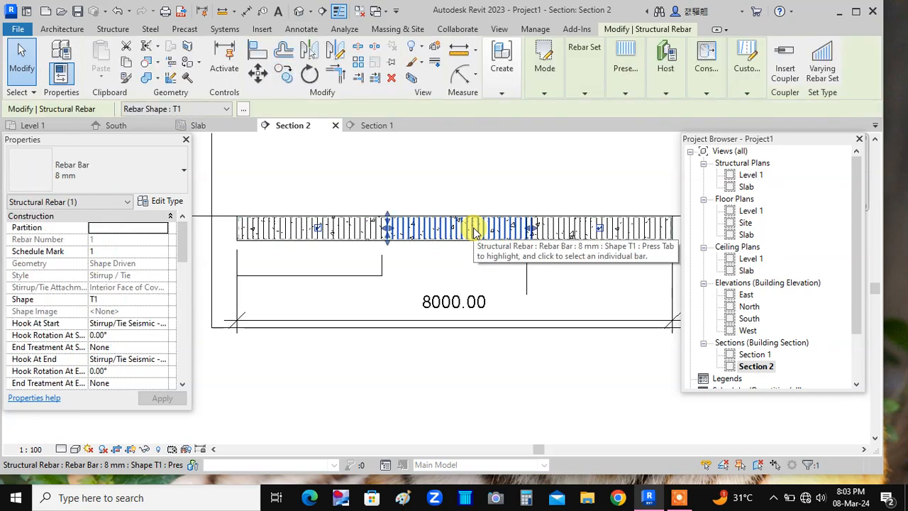
{"action": "mouse_move", "coordinate": [583, 96]}
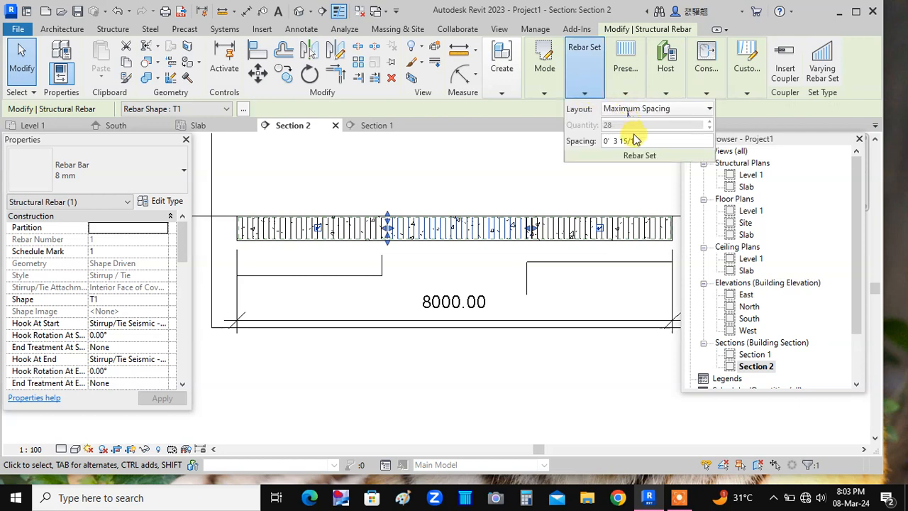
{"action": "left_click_drag", "start_coordinate": [641, 141], "coordinate": [603, 147]}
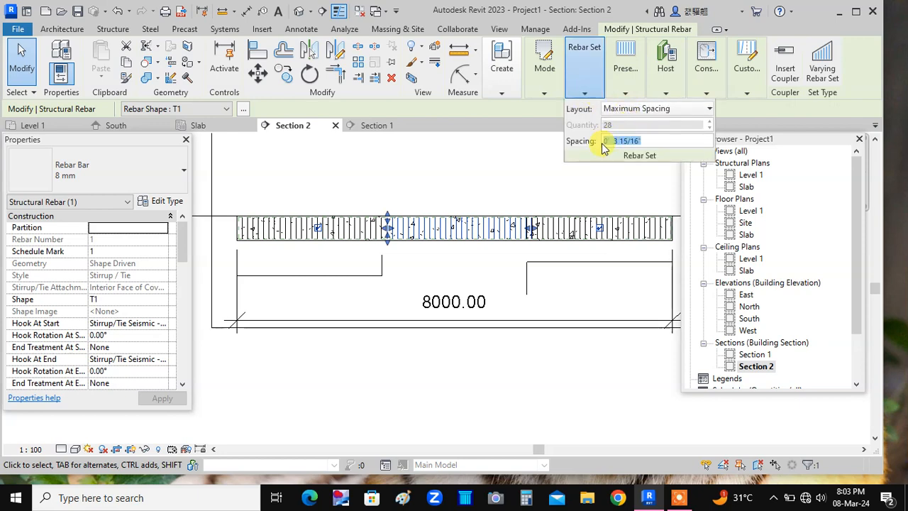
{"action": "type", "text": "1"}
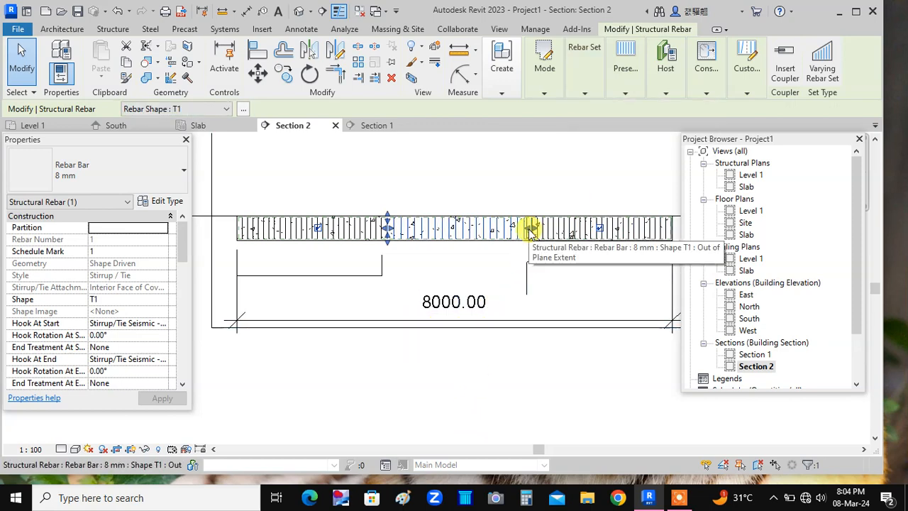
- Adjust both ends of the middle stirrup set to fit between the marked zone boundaries in Section 2
{"action": "left_click_drag", "start_coordinate": [529, 228], "coordinate": [524, 229]}
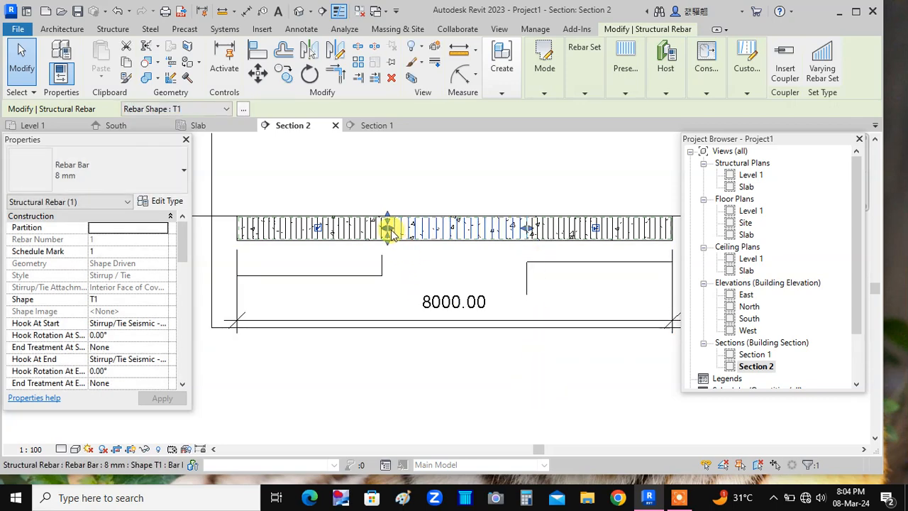
{"action": "left_click_drag", "start_coordinate": [387, 229], "coordinate": [377, 223]}
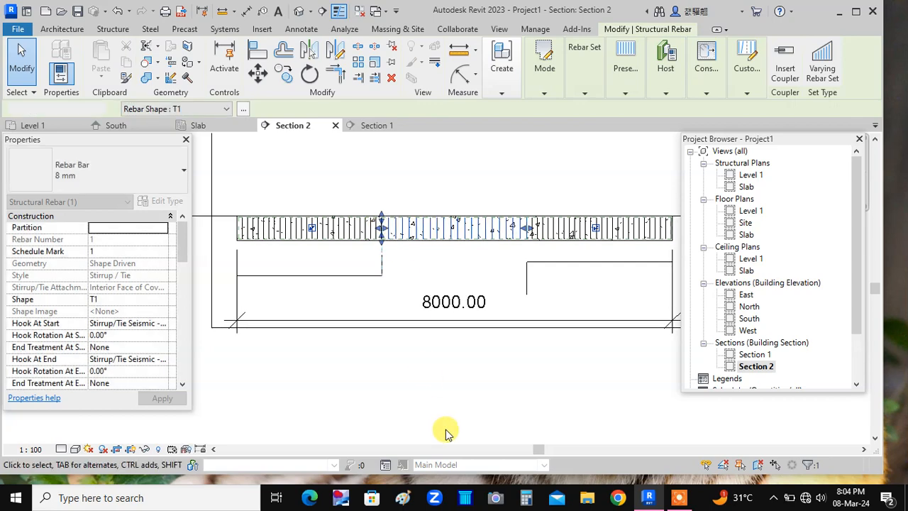
{"action": "left_click", "coordinate": [445, 431]}
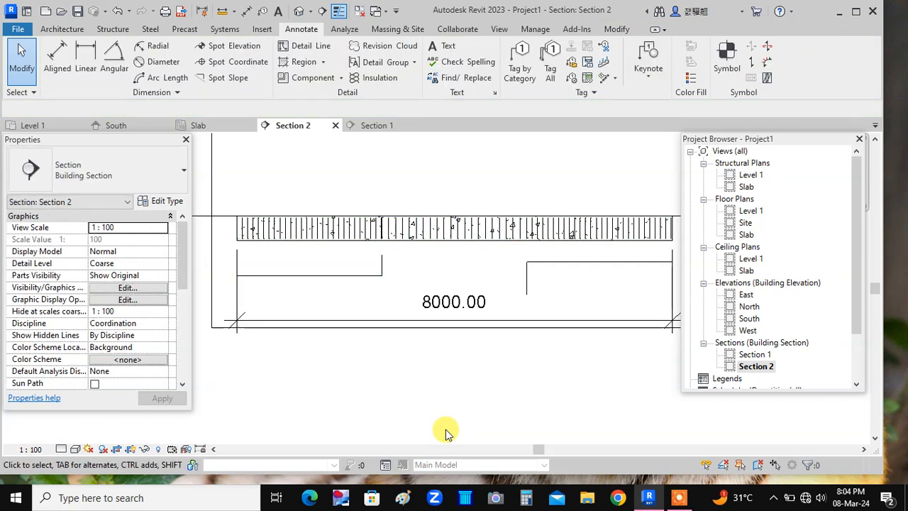
{"action": "left_click", "coordinate": [388, 230]}
{"action": "left_click_drag", "start_coordinate": [388, 231], "coordinate": [383, 225]}
{"action": "left_click", "coordinate": [443, 394]}
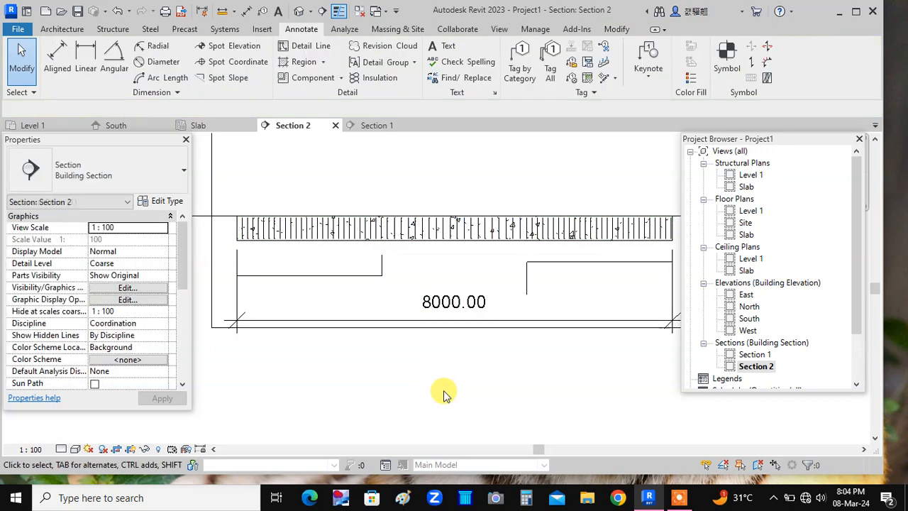
- Set the maximum spacing of the middle T1 stirrup set to 0' 7 7/8"
{"action": "scroll", "coordinate": [498, 312], "scroll_direction": "up", "scroll_amount": 4}
{"action": "middle_click_drag", "start_coordinate": [470, 243], "coordinate": [473, 319]}
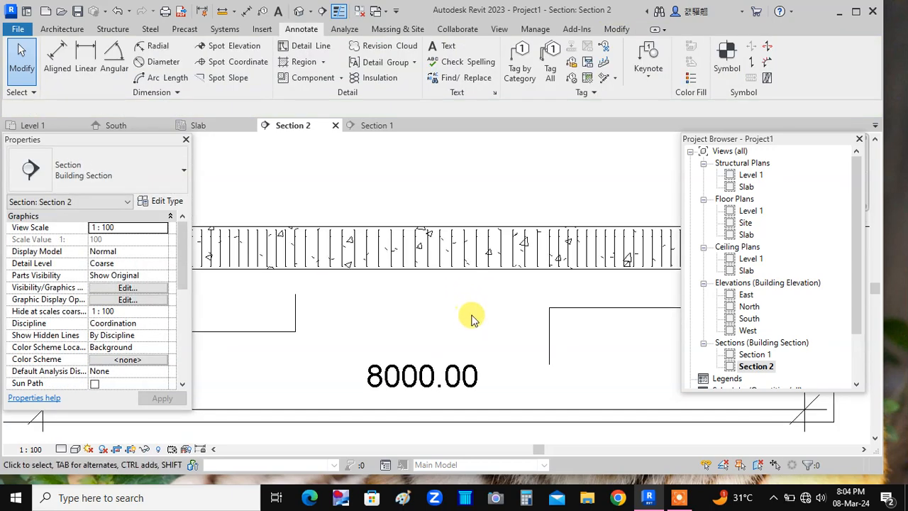
{"action": "left_click", "coordinate": [501, 259]}
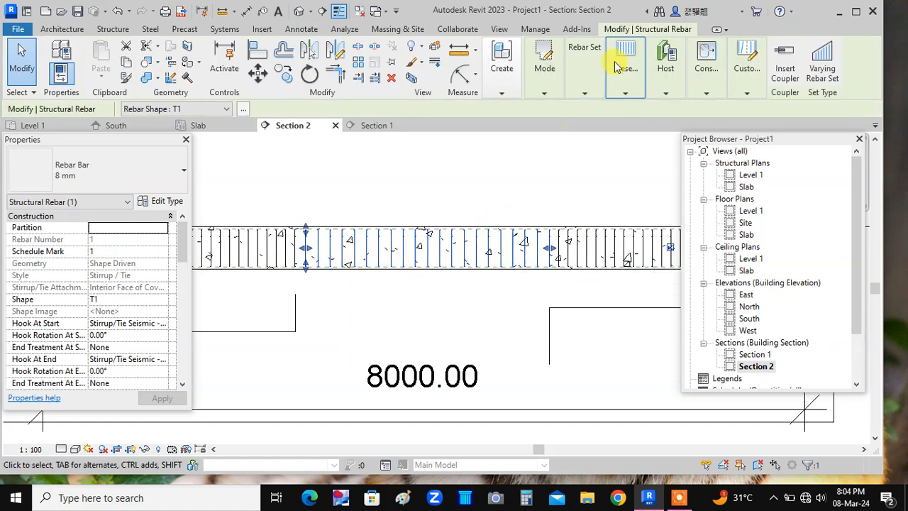
{"action": "left_click", "coordinate": [584, 95]}
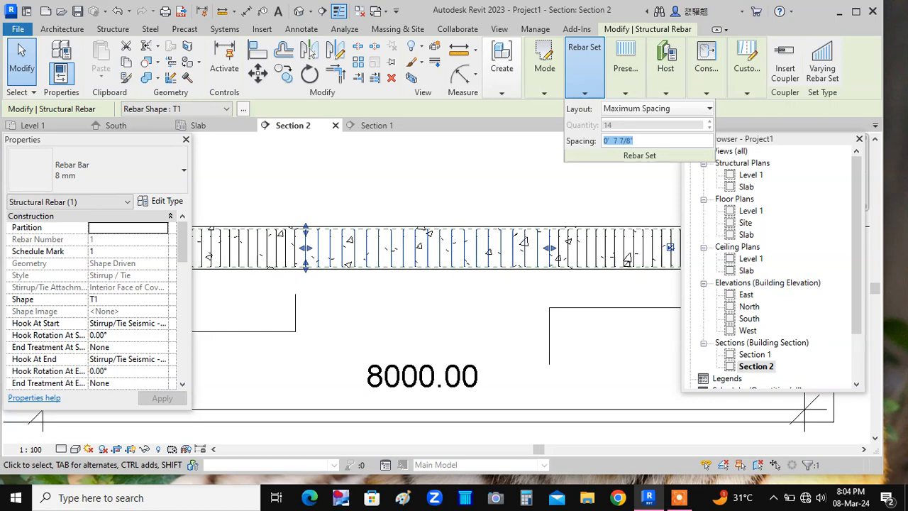
{"action": "left_click", "coordinate": [413, 344]}
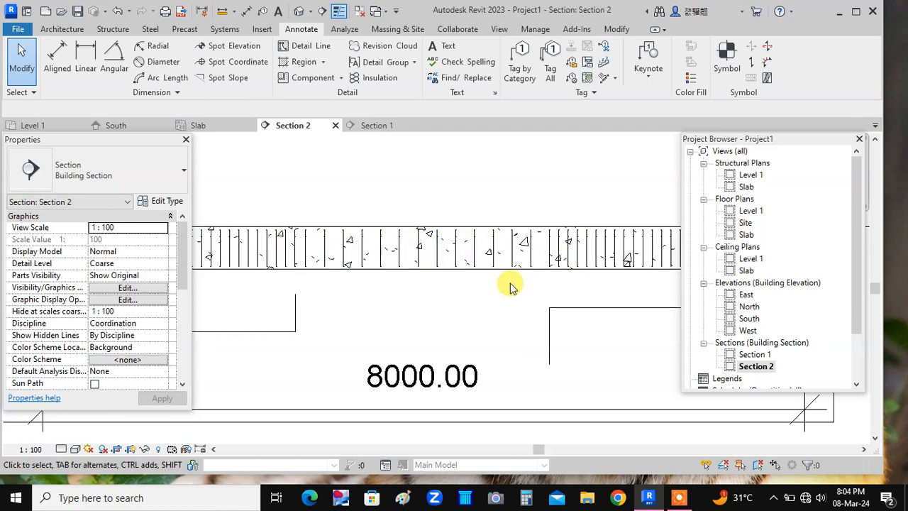
- Set the detail level of Section 2 to Fine and open the default 3D view
{"action": "left_click", "coordinate": [61, 449]}
{"action": "left_click", "coordinate": [78, 435]}
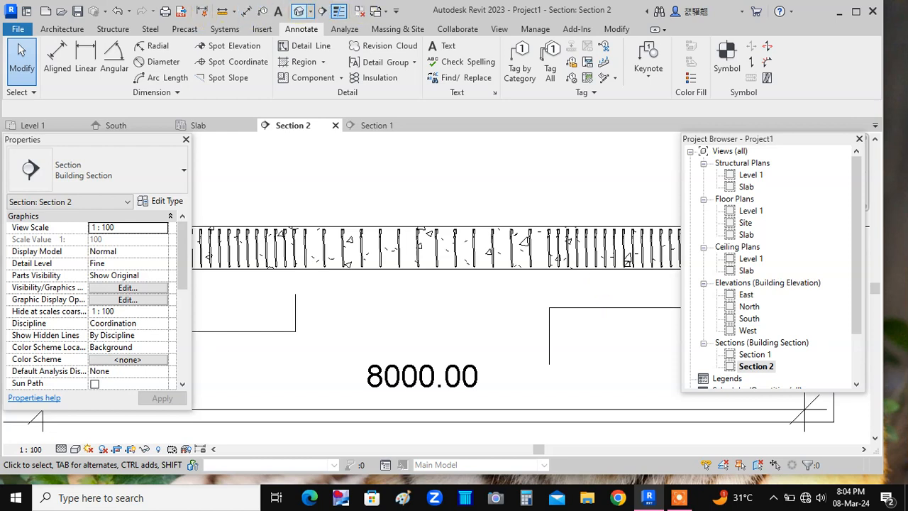
{"action": "left_click", "coordinate": [299, 10]}
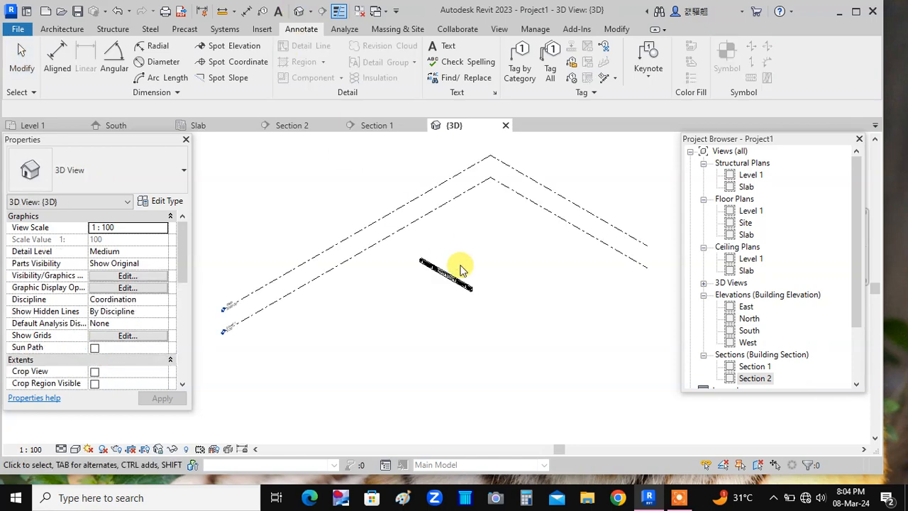
- Override the 230X450 mm concrete beam's graphics by element in the 3D view, with surface transparency set to 45
{"action": "scroll", "coordinate": [462, 295], "scroll_direction": "up", "scroll_amount": 4}
{"action": "middle_click_drag", "start_coordinate": [464, 212], "coordinate": [413, 400]}
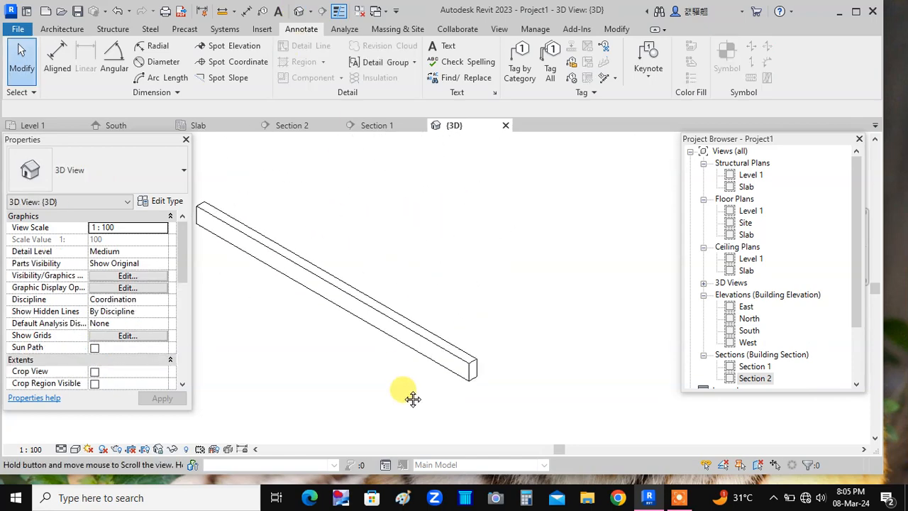
{"action": "scroll", "coordinate": [412, 347], "scroll_direction": "up", "scroll_amount": 1}
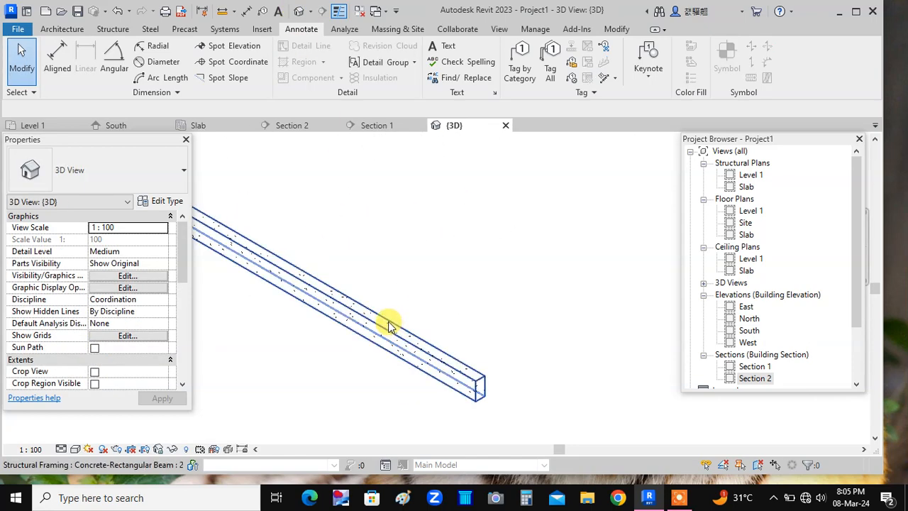
{"action": "left_click", "coordinate": [388, 326]}
{"action": "right_click", "coordinate": [389, 327]}
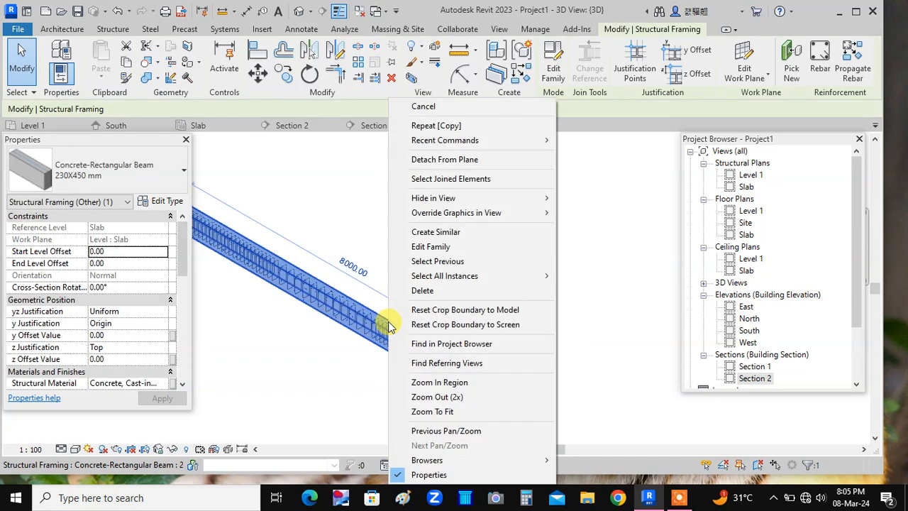
{"action": "left_click", "coordinate": [596, 215]}
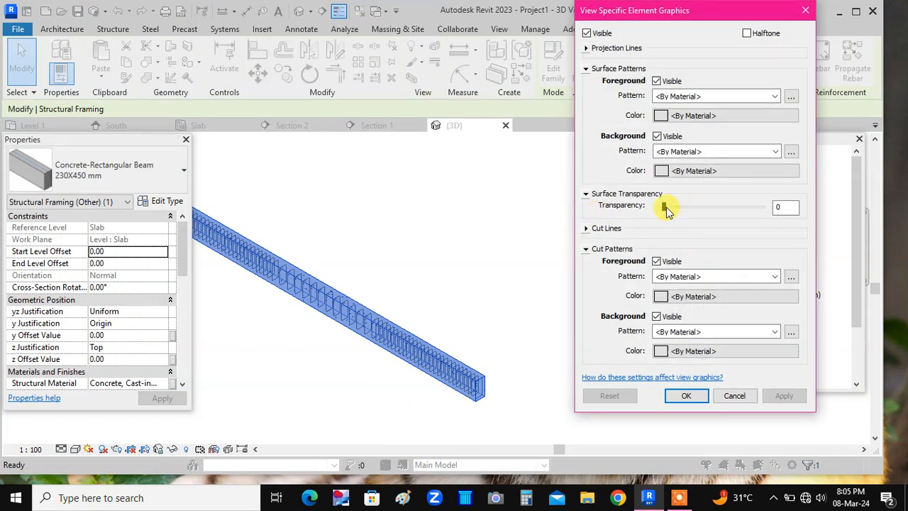
{"action": "left_click_drag", "start_coordinate": [667, 211], "coordinate": [713, 214]}
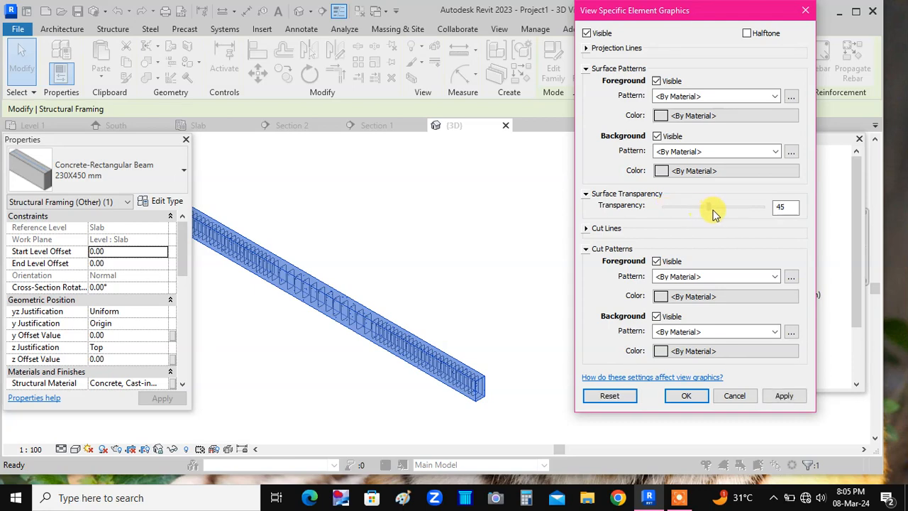
{"action": "left_click", "coordinate": [793, 395]}
{"action": "left_click", "coordinate": [686, 395]}
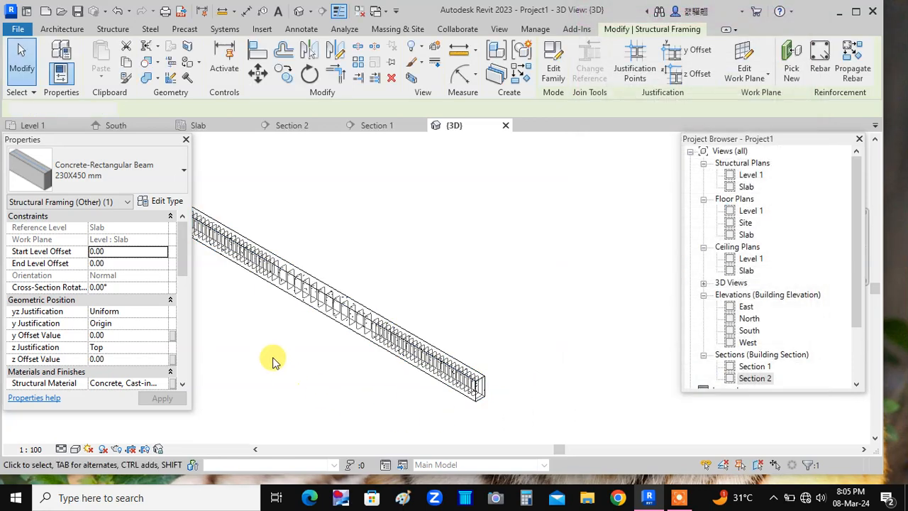
- Set the 3D view's detail level to Fine and inspect the stirrups along the beam
{"action": "scroll", "coordinate": [415, 338], "scroll_direction": "up", "scroll_amount": 5}
{"action": "middle_click_drag", "start_coordinate": [416, 338], "coordinate": [344, 346]}
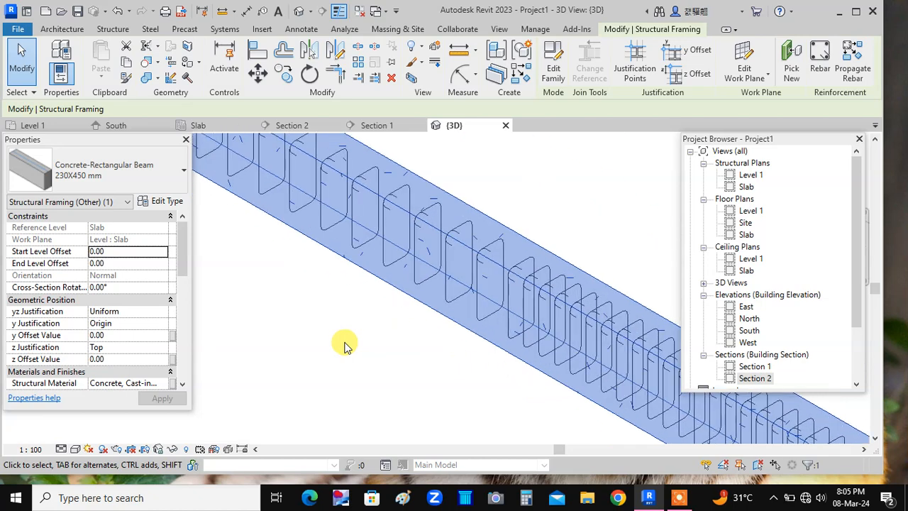
{"action": "left_click", "coordinate": [62, 450]}
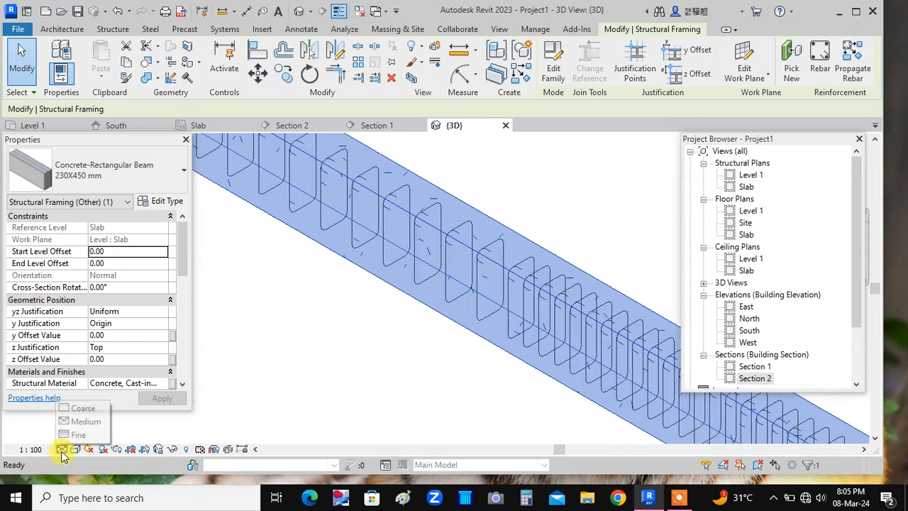
{"action": "left_click", "coordinate": [70, 436]}
{"action": "left_click", "coordinate": [78, 434]}
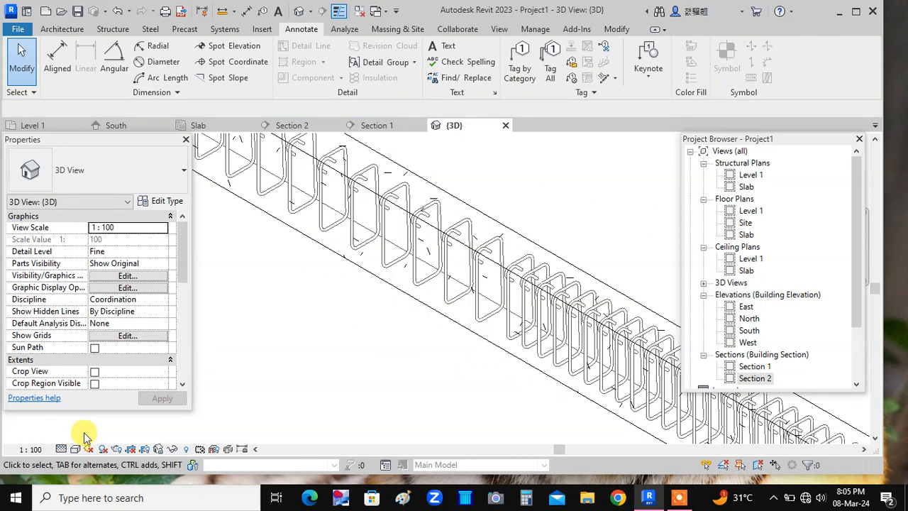
{"action": "scroll", "coordinate": [437, 411], "scroll_direction": "down", "scroll_amount": 4}
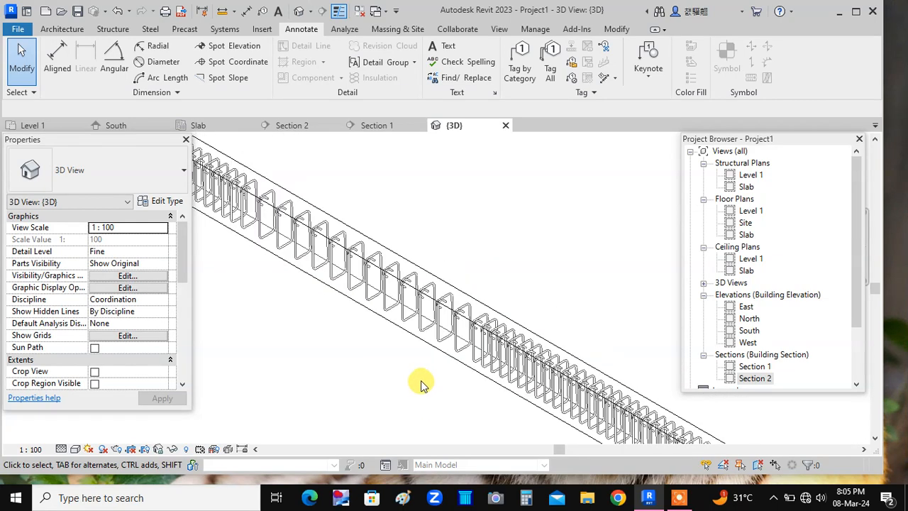
{"action": "middle_click_drag", "start_coordinate": [405, 416], "coordinate": [488, 295]}
{"action": "scroll", "coordinate": [483, 302], "scroll_direction": "down", "scroll_amount": 4}
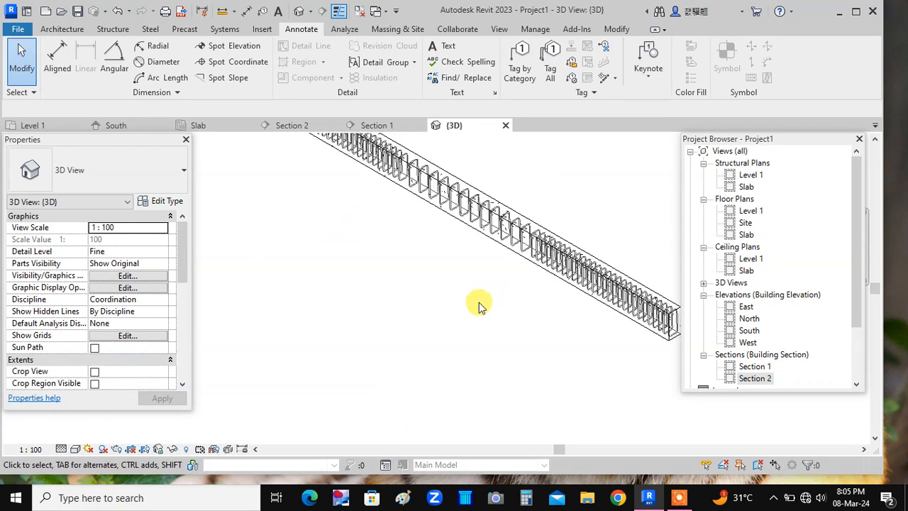
- Open the South elevation and override the 230X450 mm concrete beam's graphics by element, with surface transparency set to 41
{"action": "double_click", "coordinate": [748, 331]}
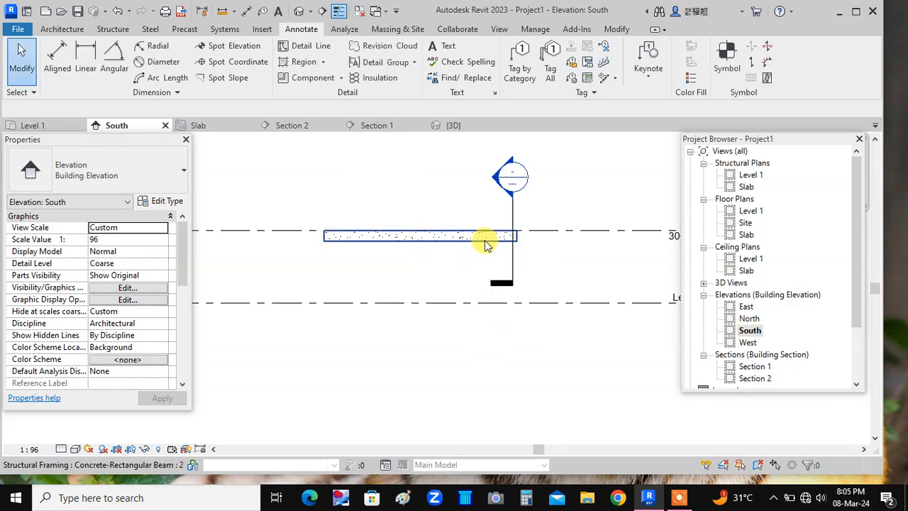
{"action": "left_click", "coordinate": [485, 245]}
{"action": "right_click", "coordinate": [485, 244]}
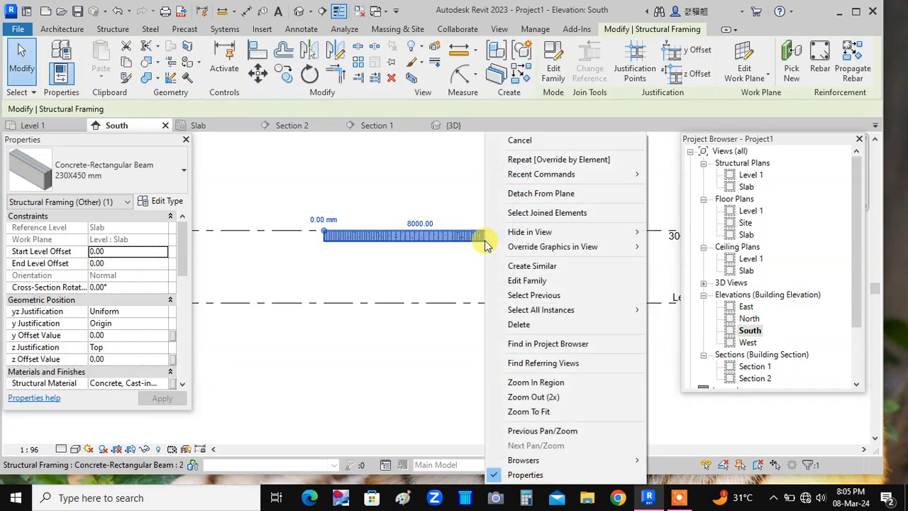
{"action": "mouse_move", "coordinate": [553, 246]}
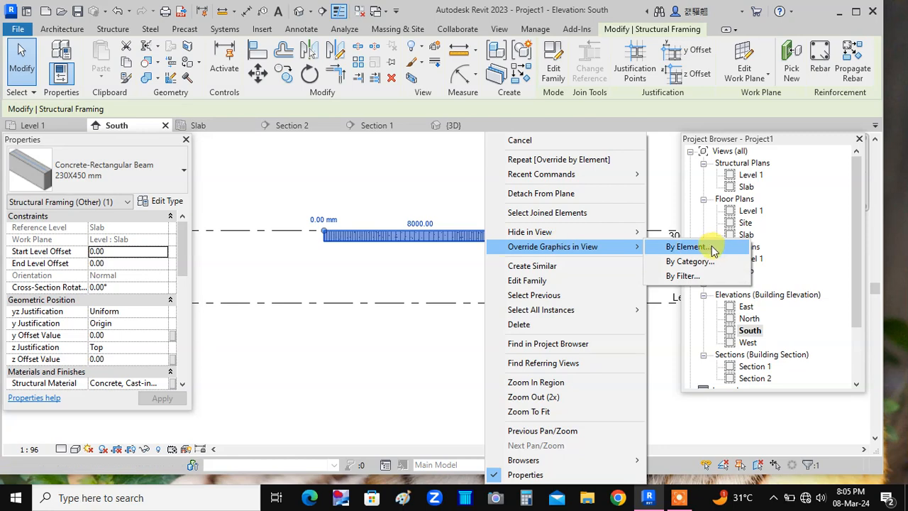
{"action": "left_click", "coordinate": [685, 247]}
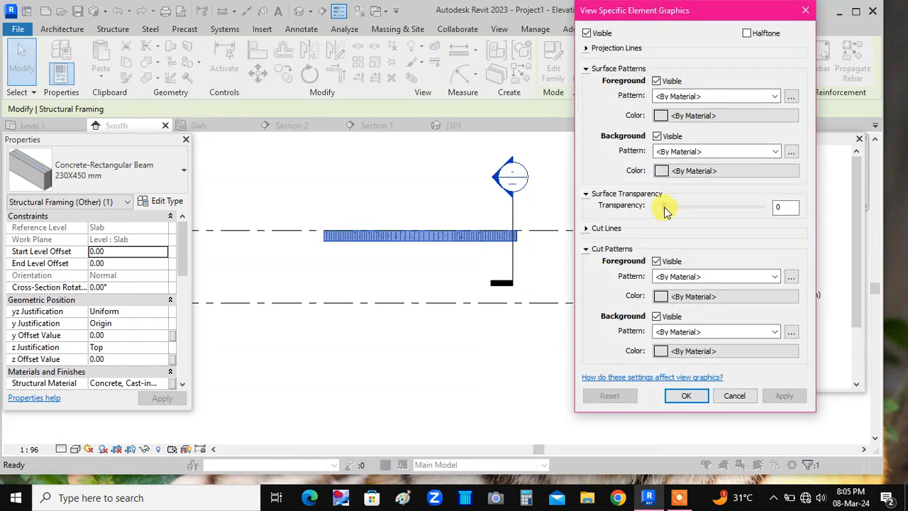
{"action": "left_click_drag", "start_coordinate": [665, 208], "coordinate": [707, 212]}
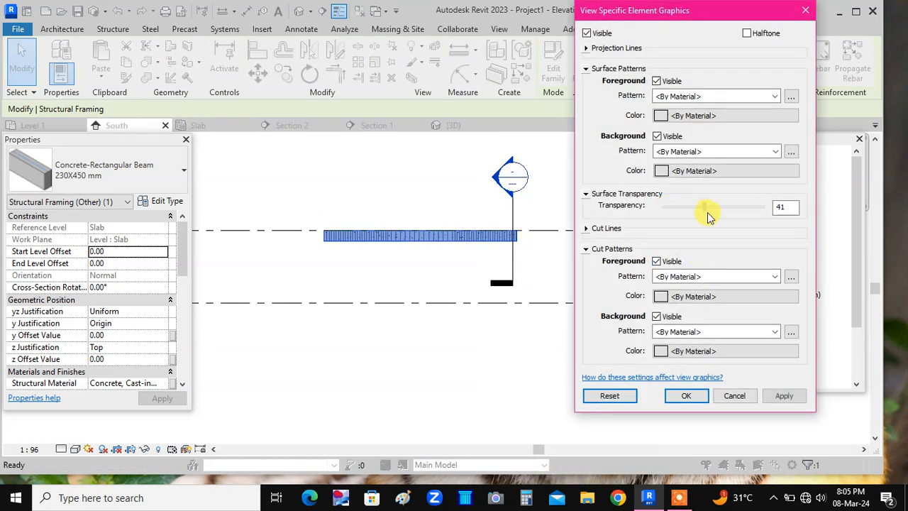
{"action": "left_click", "coordinate": [783, 395]}
{"action": "left_click", "coordinate": [686, 396]}
{"action": "left_click", "coordinate": [455, 288]}
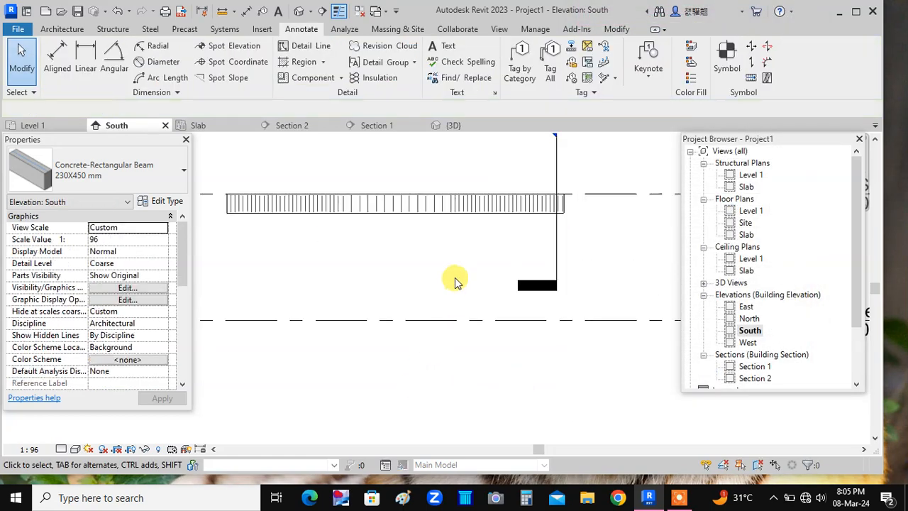
- Set the South elevation's detail level to Fine
{"action": "scroll", "coordinate": [457, 239], "scroll_direction": "up", "scroll_amount": 5}
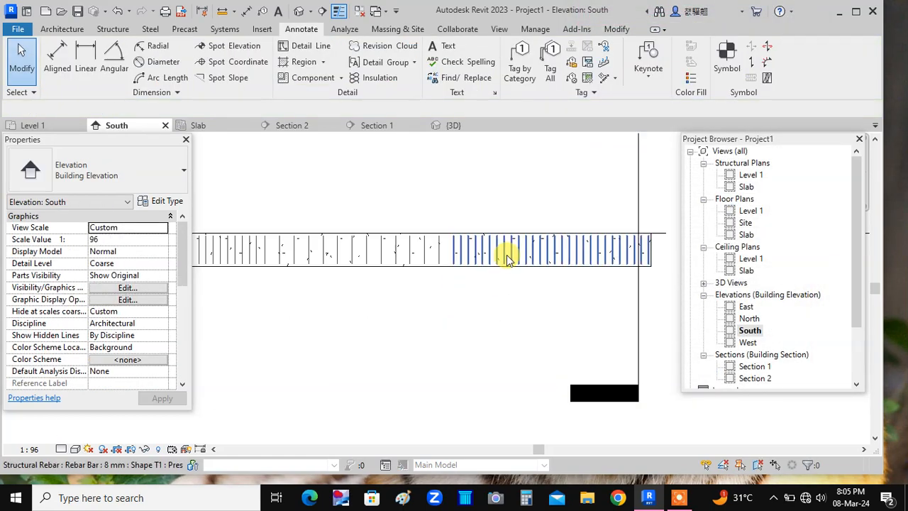
{"action": "left_click", "coordinate": [62, 449]}
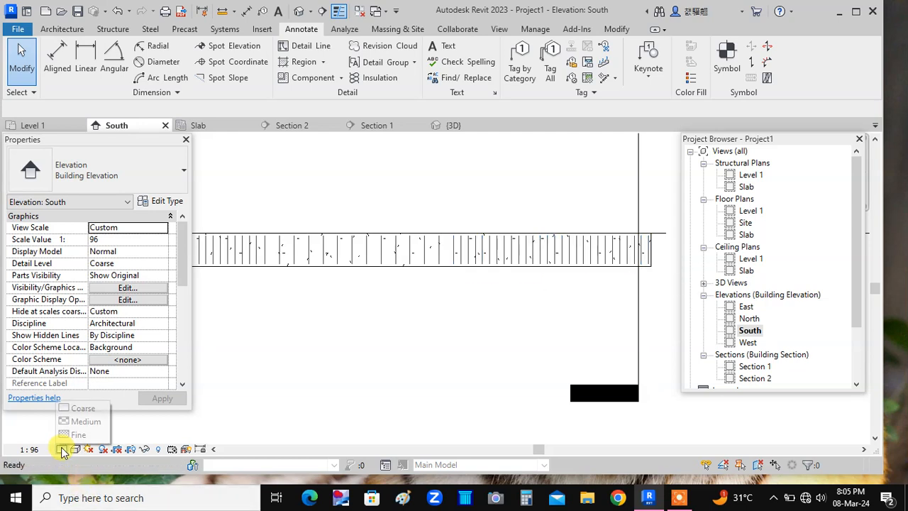
{"action": "left_click", "coordinate": [68, 433]}
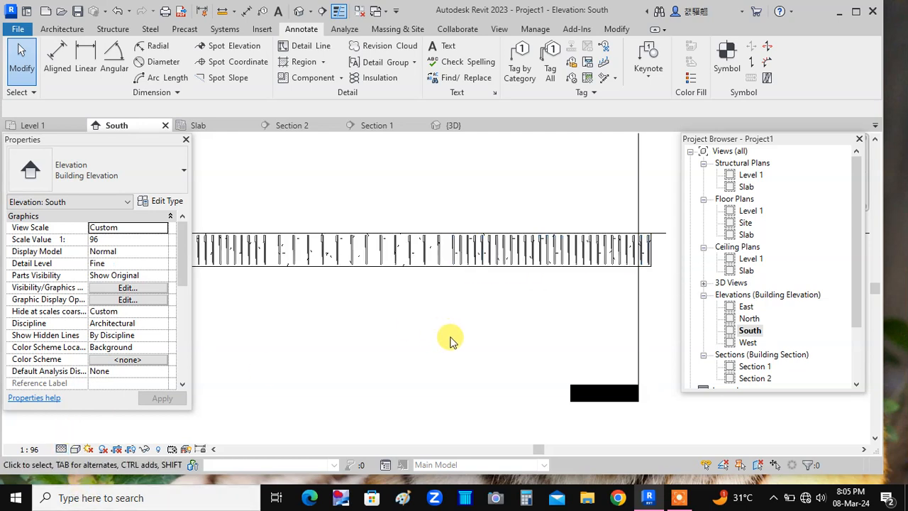
- Override the right-end T1 stirrup set's graphics by element with a solid fill surface foreground pattern in red
{"action": "left_click", "coordinate": [560, 256]}
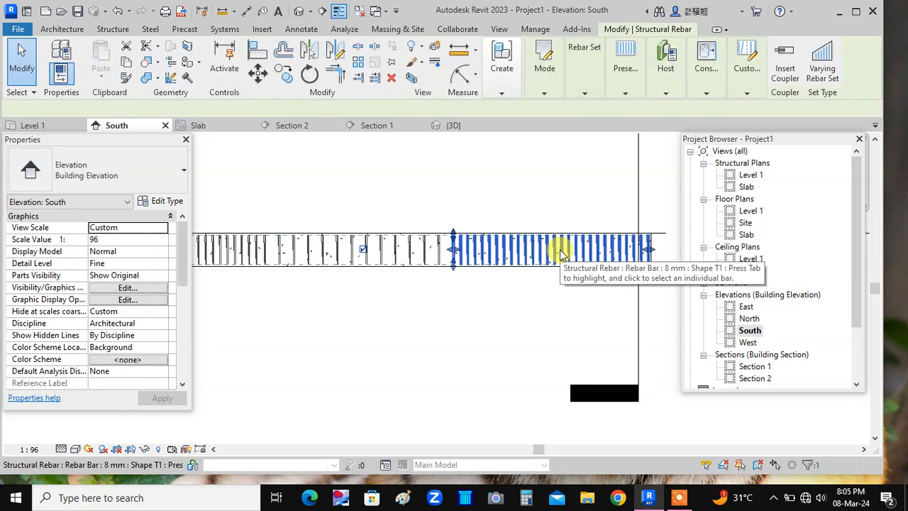
{"action": "right_click", "coordinate": [561, 254]}
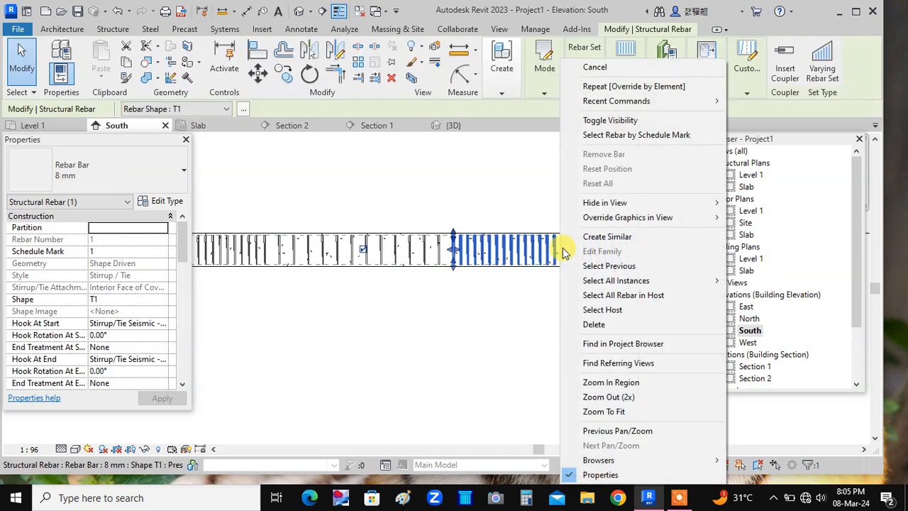
{"action": "mouse_move", "coordinate": [717, 218]}
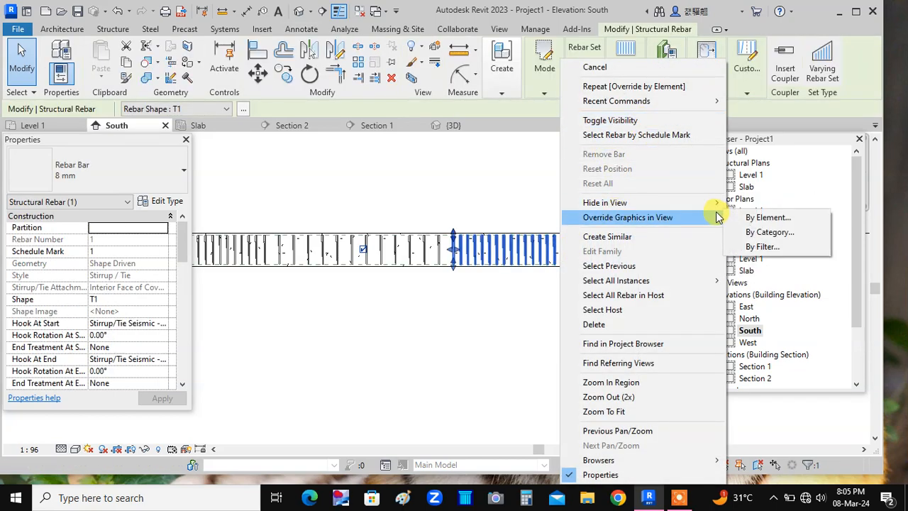
{"action": "left_click", "coordinate": [756, 217]}
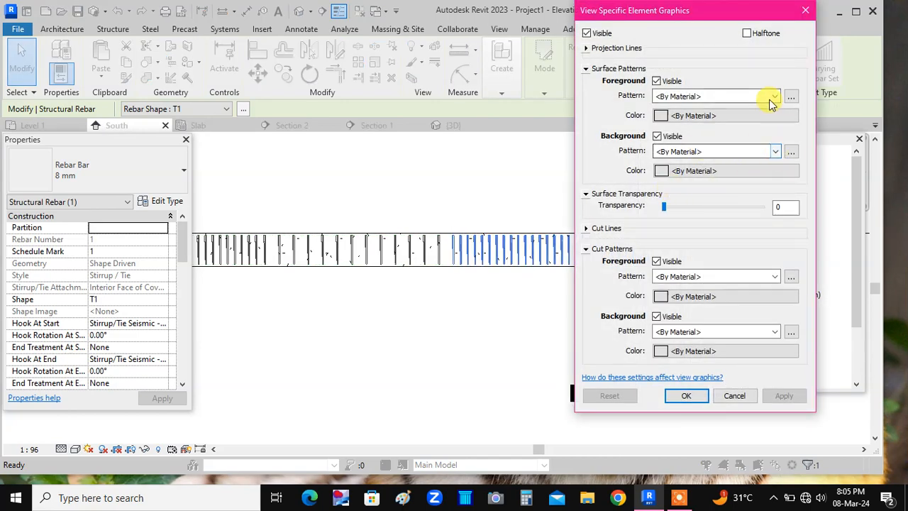
{"action": "left_click", "coordinate": [776, 97]}
{"action": "left_click", "coordinate": [745, 120]}
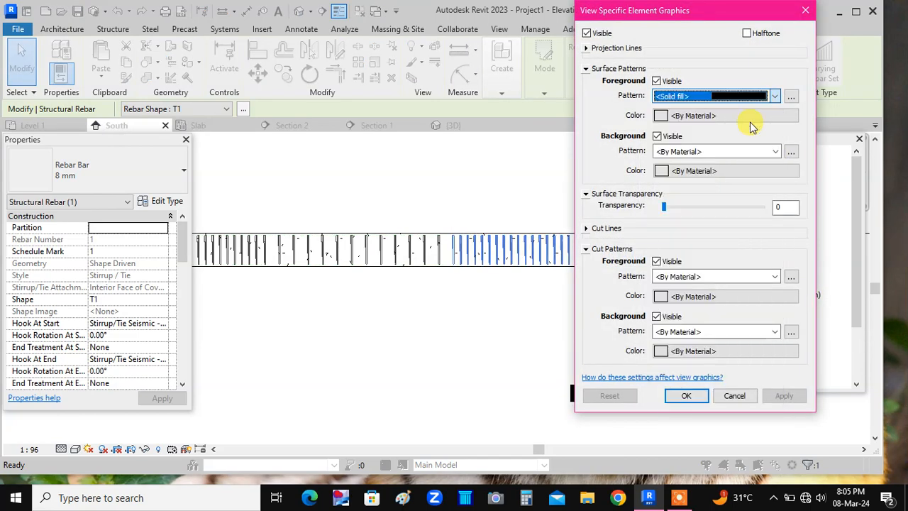
{"action": "left_click", "coordinate": [682, 117]}
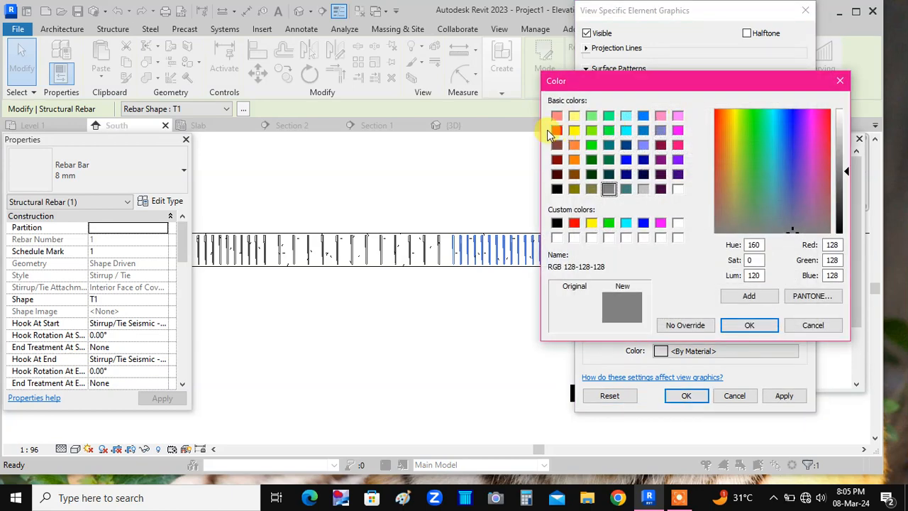
{"action": "left_click", "coordinate": [557, 131]}
{"action": "left_click", "coordinate": [740, 328]}
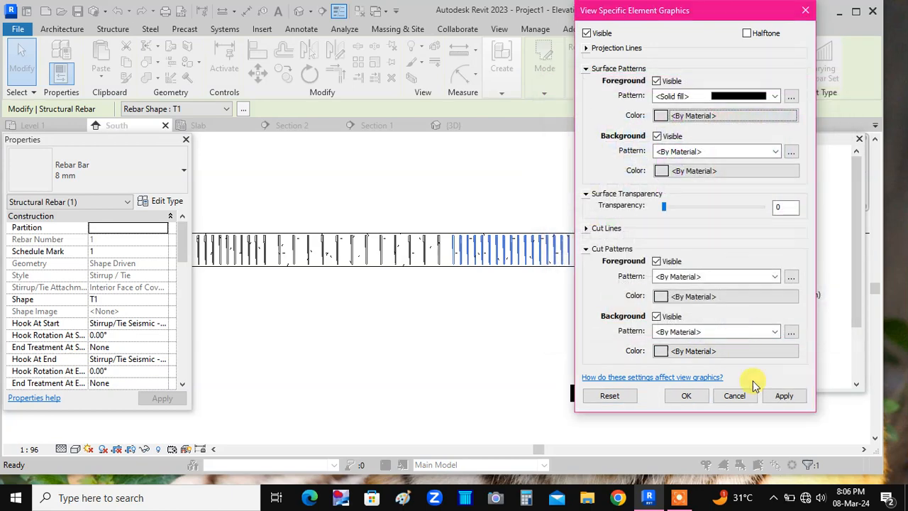
{"action": "left_click", "coordinate": [688, 398]}
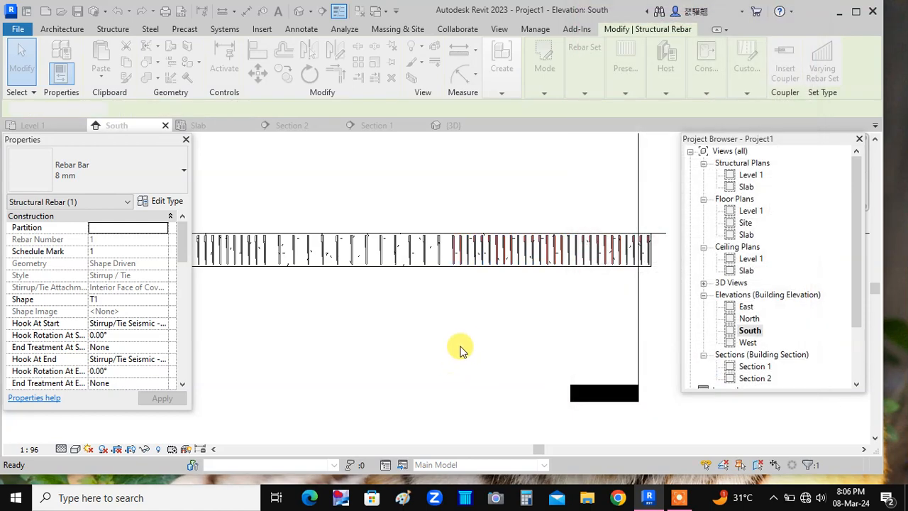
{"action": "left_click", "coordinate": [506, 278]}
- Override the left-end T1 stirrup set's graphics by element with a red solid fill as the surface foreground pattern
{"action": "middle_click_drag", "start_coordinate": [283, 336], "coordinate": [654, 356]}
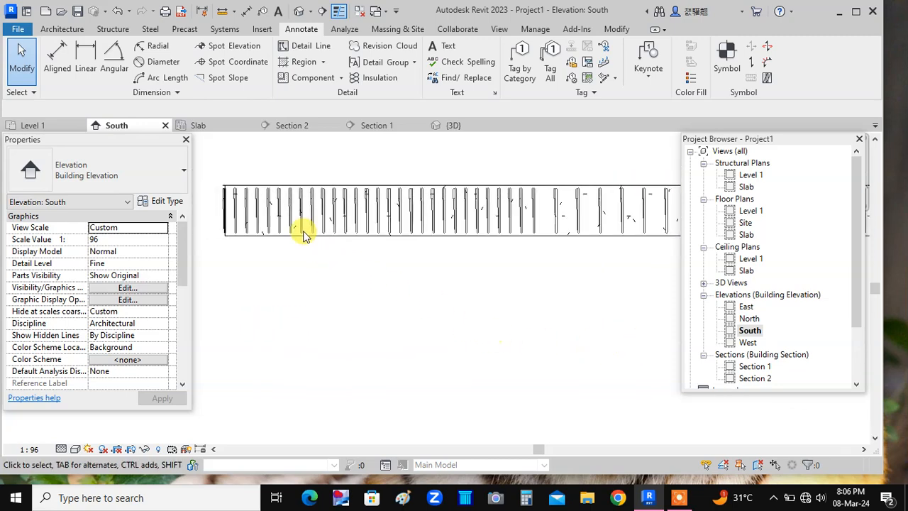
{"action": "left_click", "coordinate": [296, 224]}
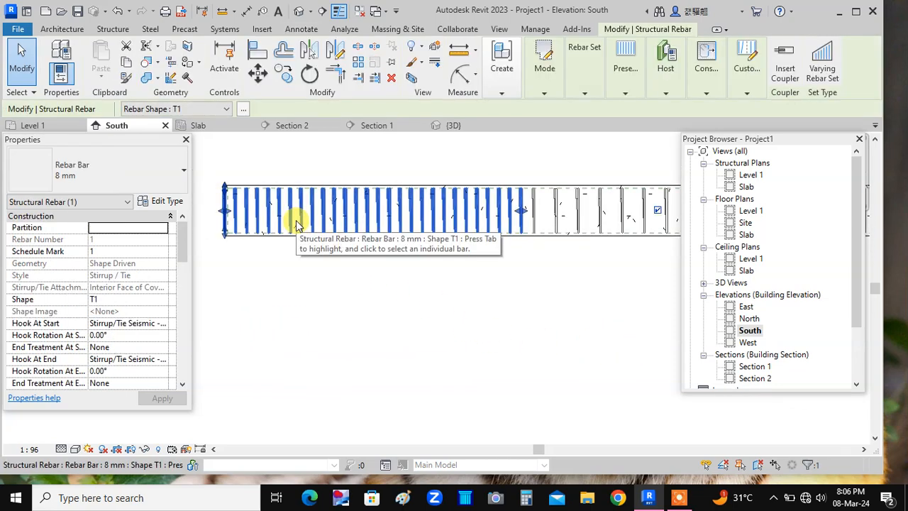
{"action": "right_click", "coordinate": [301, 225]}
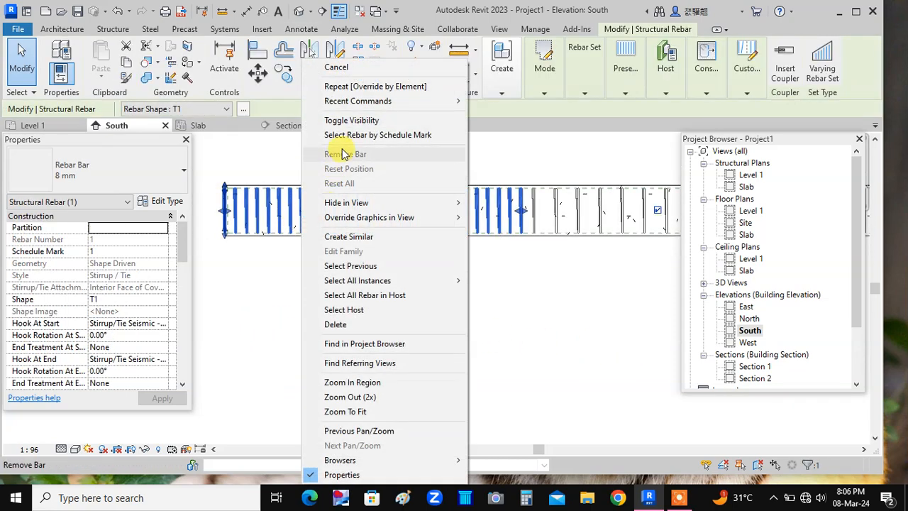
{"action": "mouse_move", "coordinate": [374, 216]}
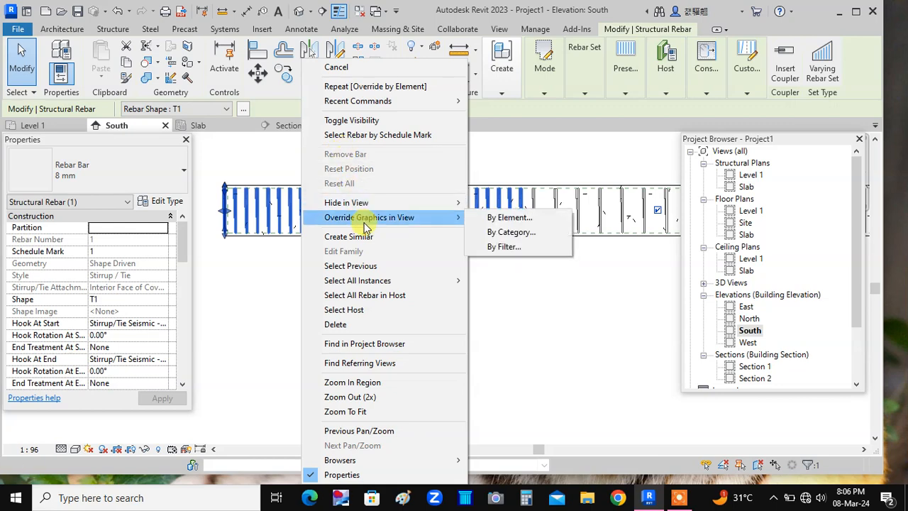
{"action": "left_click", "coordinate": [525, 219]}
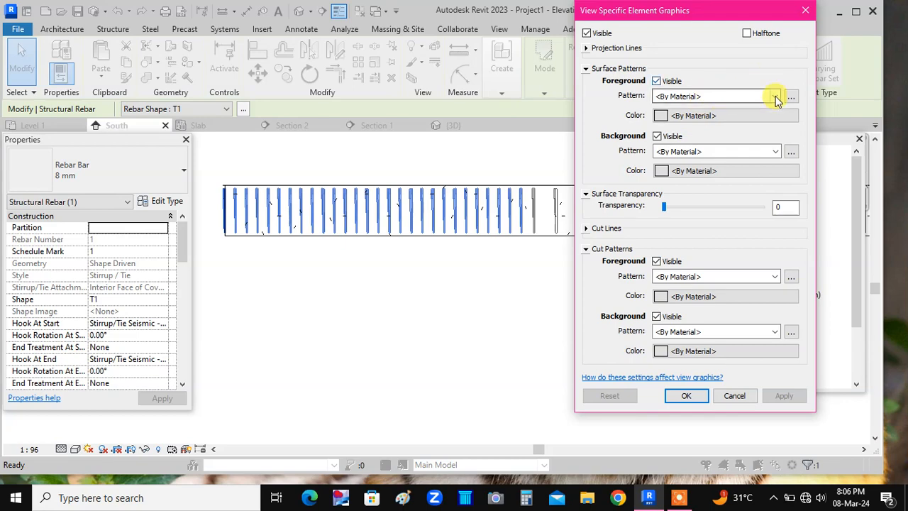
{"action": "left_click", "coordinate": [776, 98]}
{"action": "left_click", "coordinate": [756, 119]}
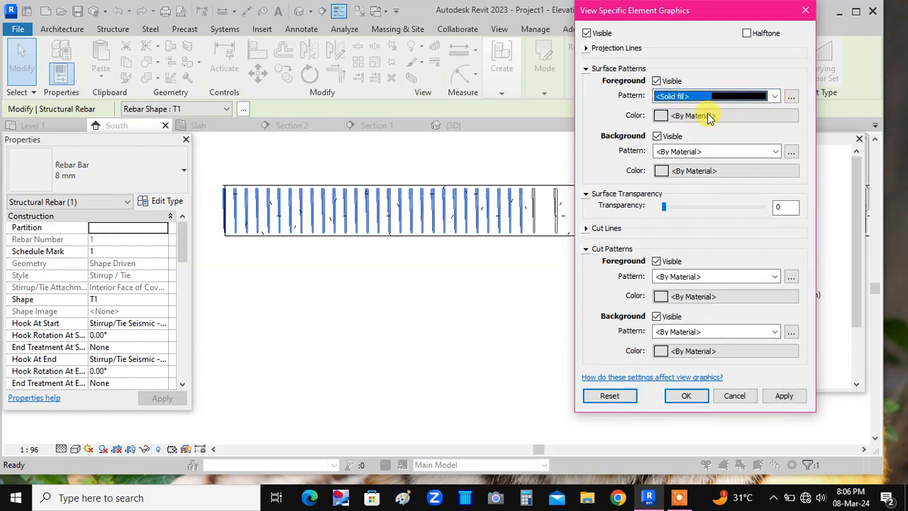
{"action": "left_click", "coordinate": [710, 116]}
{"action": "left_click", "coordinate": [556, 131]}
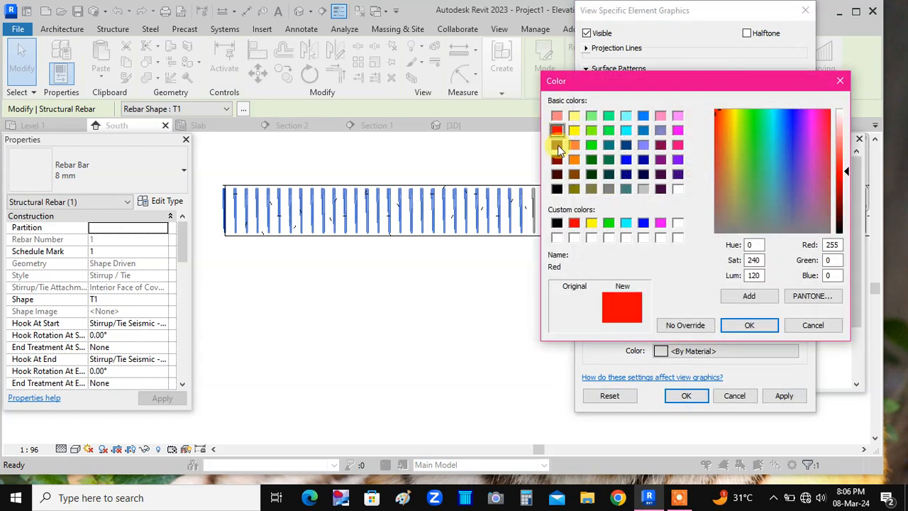
{"action": "left_click", "coordinate": [750, 324]}
{"action": "left_click", "coordinate": [784, 396]}
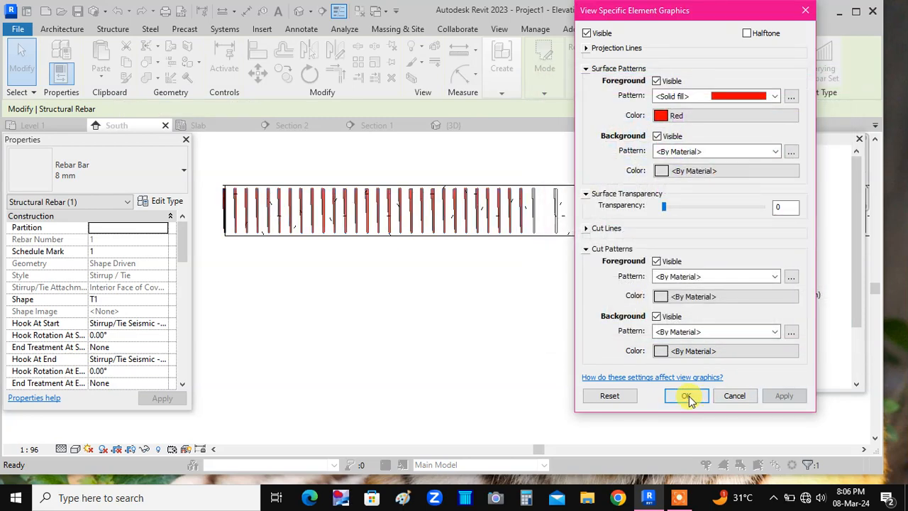
{"action": "left_click", "coordinate": [686, 395]}
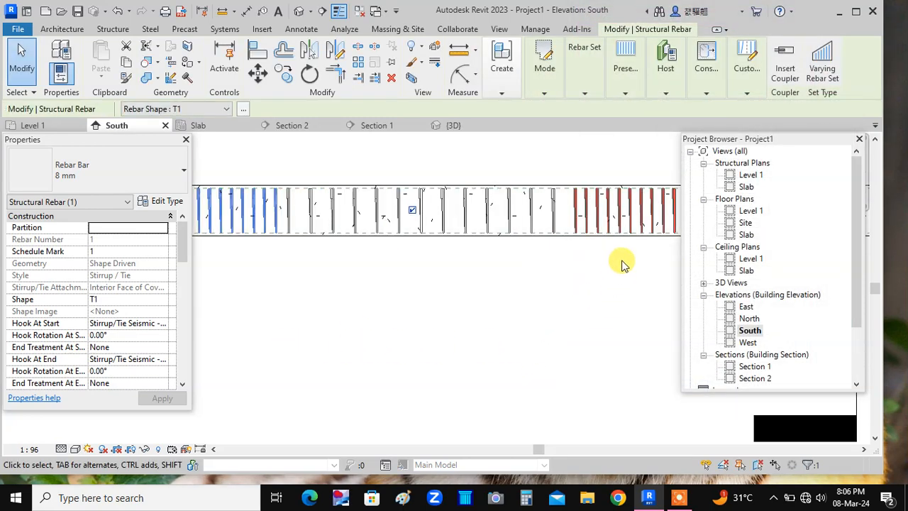
- Override the middle T1 stirrup set's graphics by element with a solid fill surface foreground pattern in blue RGB 000-000-160
{"action": "right_click", "coordinate": [466, 219]}
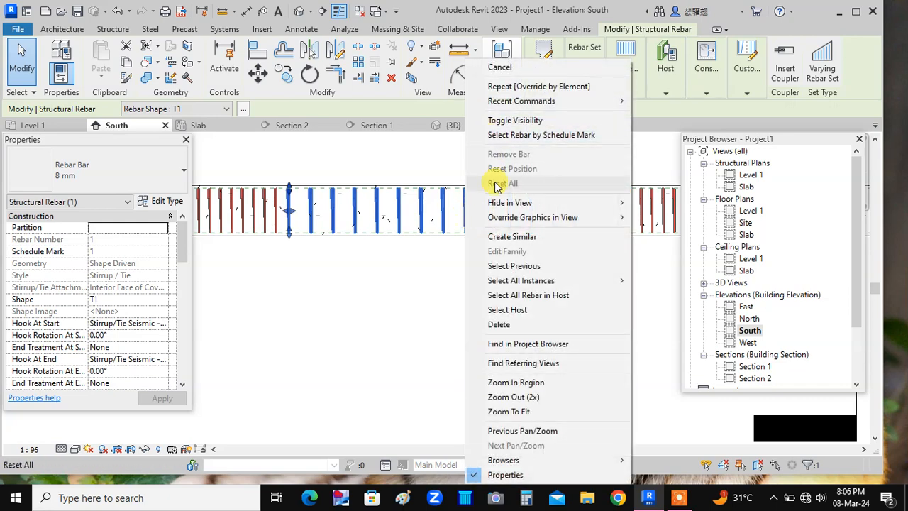
{"action": "mouse_move", "coordinate": [500, 219]}
{"action": "left_click", "coordinate": [688, 219]}
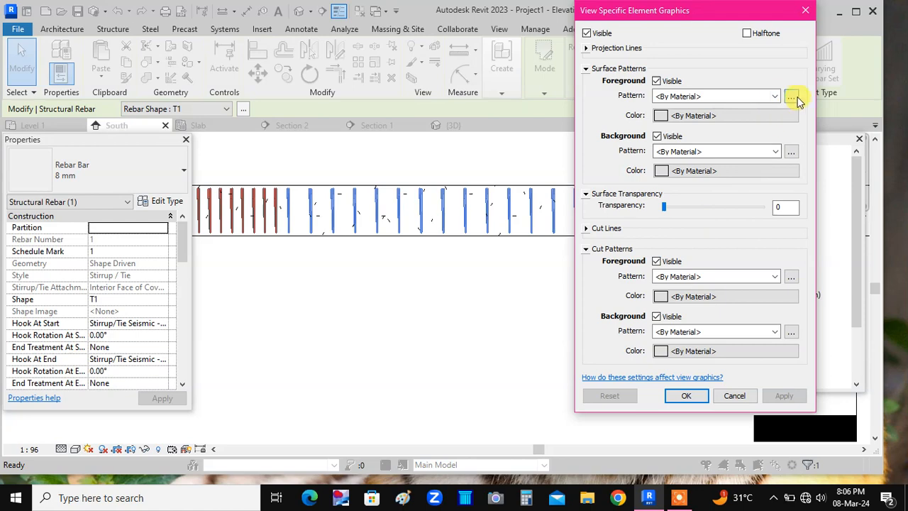
{"action": "left_click", "coordinate": [775, 97]}
{"action": "left_click", "coordinate": [720, 119]}
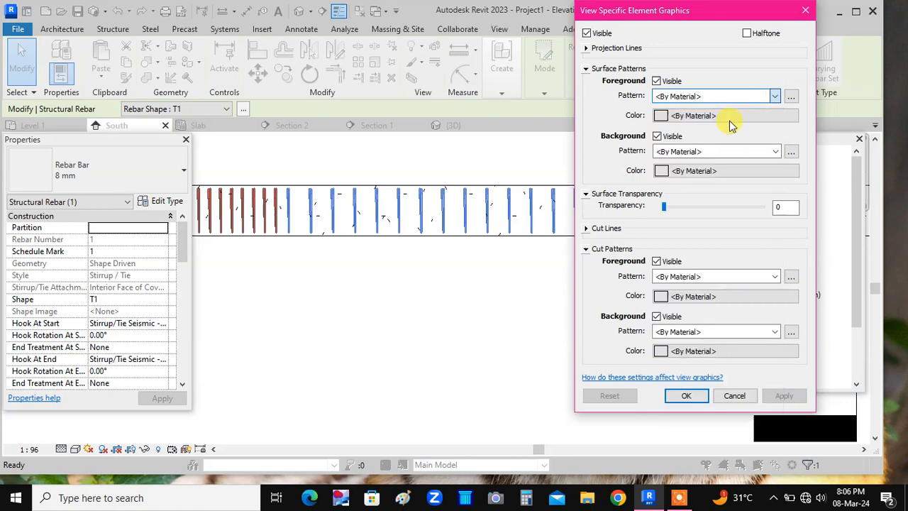
{"action": "left_click", "coordinate": [699, 116]}
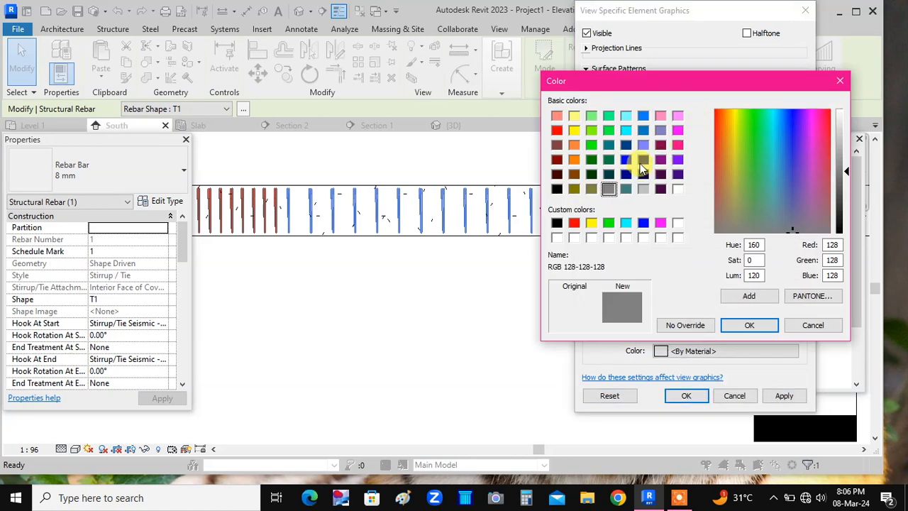
{"action": "left_click", "coordinate": [643, 160]}
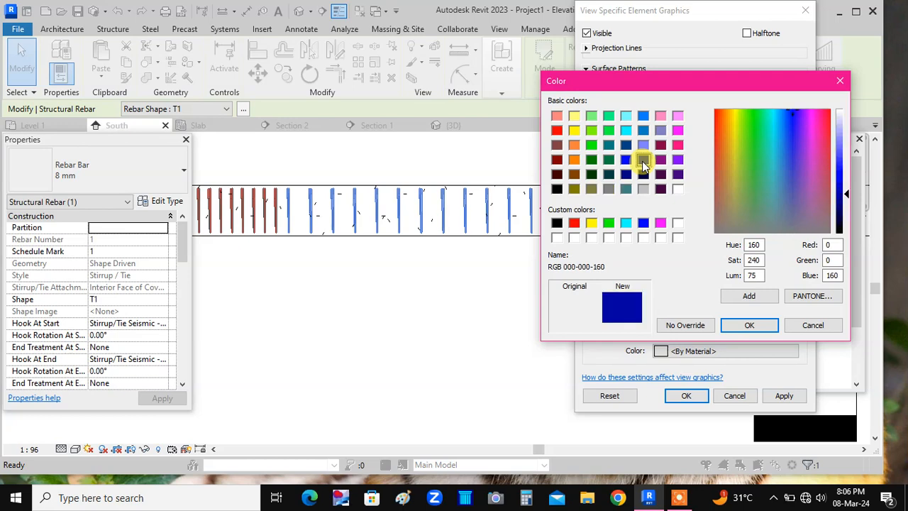
{"action": "left_click", "coordinate": [750, 325]}
{"action": "left_click", "coordinate": [784, 395]}
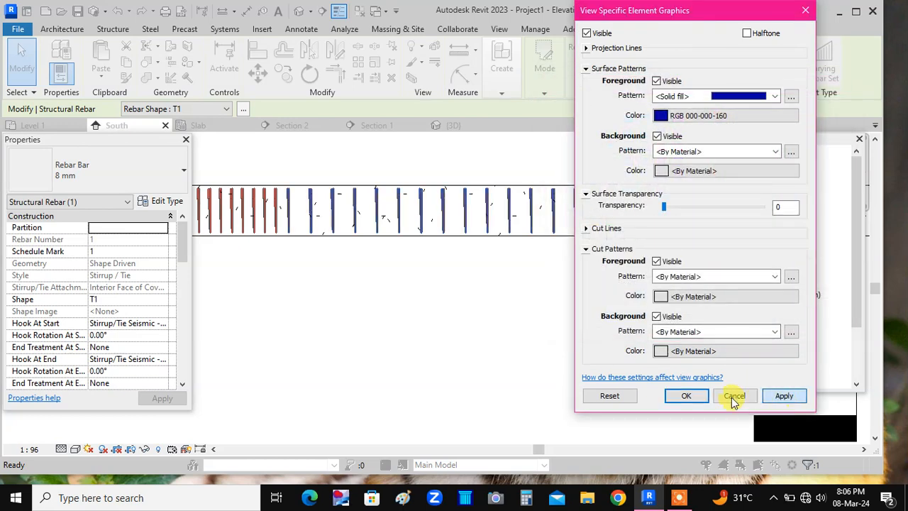
{"action": "left_click", "coordinate": [686, 395]}
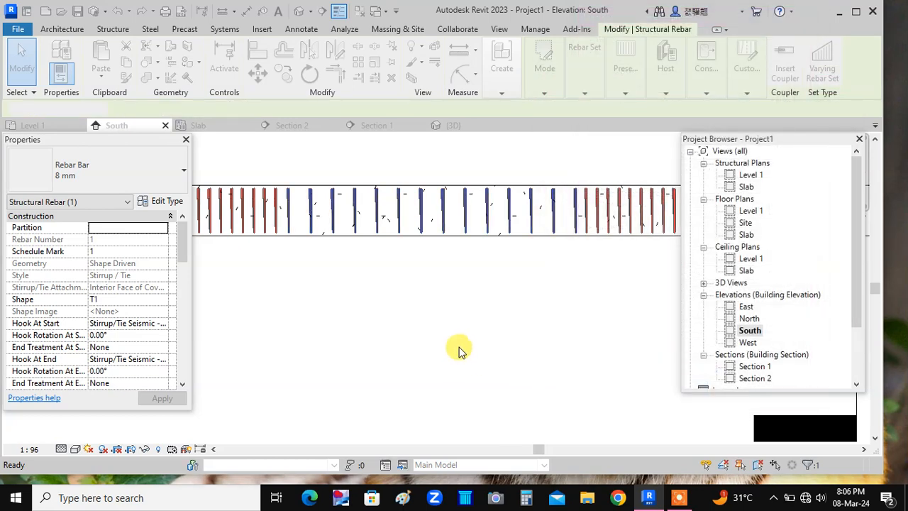
- Return to the default 3D view and set its visual style to Consistent Colors
{"action": "scroll", "coordinate": [458, 349], "scroll_direction": "down", "scroll_amount": 2}
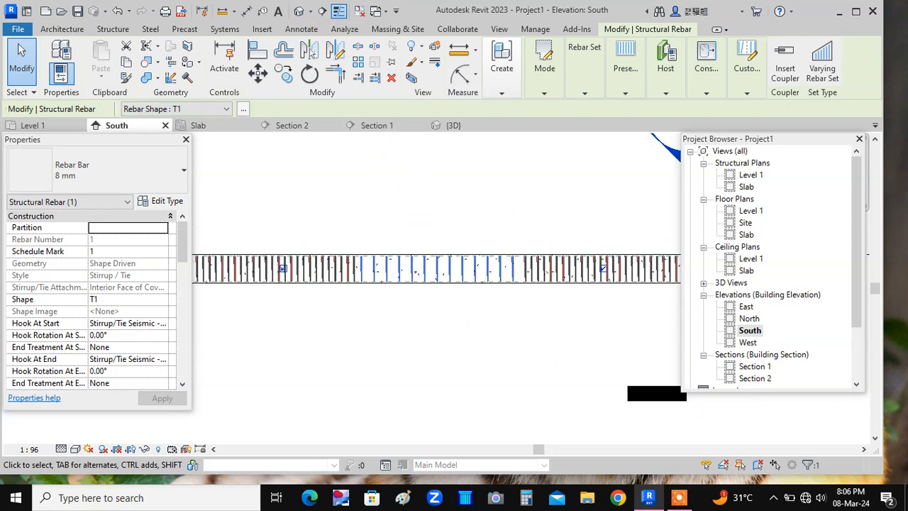
{"action": "left_click", "coordinate": [300, 12]}
{"action": "scroll", "coordinate": [446, 345], "scroll_direction": "up", "scroll_amount": 2}
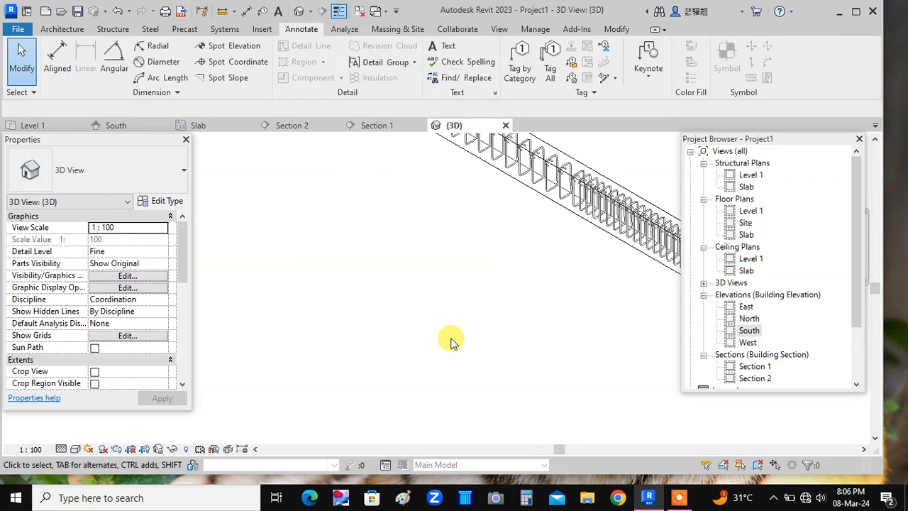
{"action": "middle_click_drag", "start_coordinate": [446, 345], "coordinate": [501, 369]}
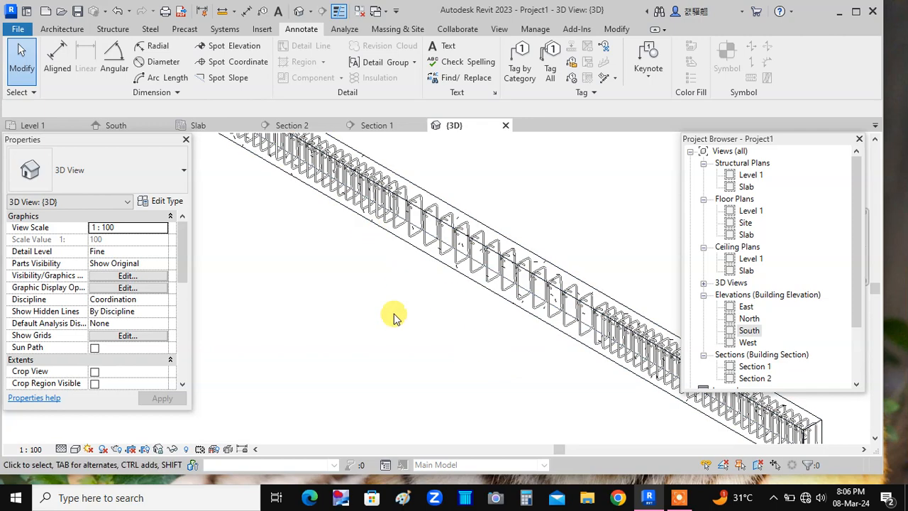
{"action": "left_click", "coordinate": [76, 450]}
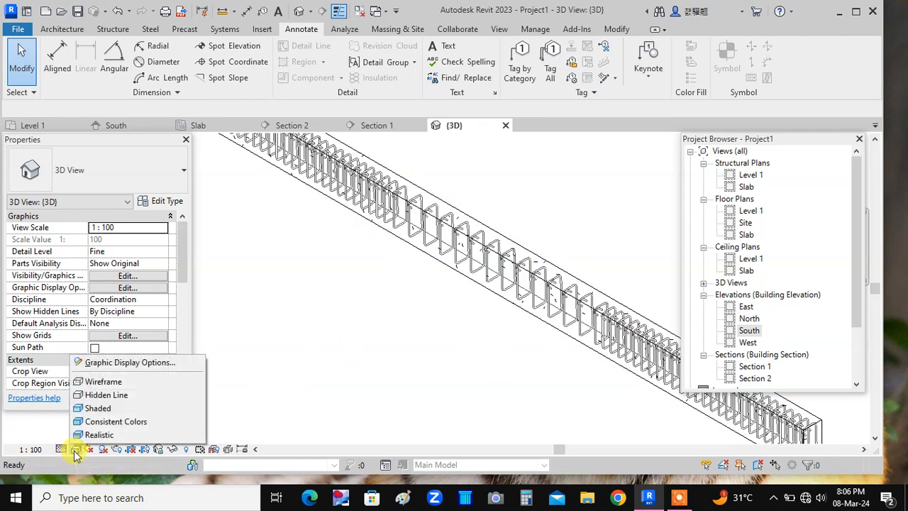
{"action": "left_click", "coordinate": [117, 421]}
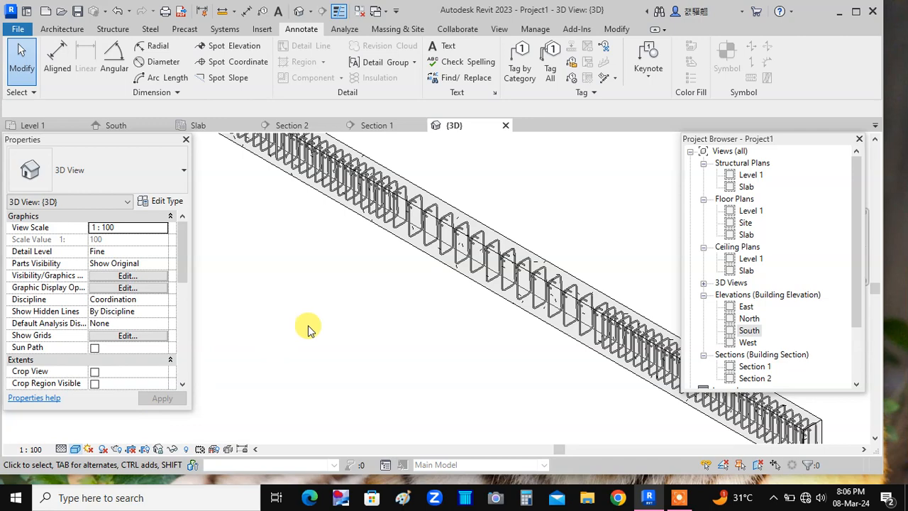
{"action": "scroll", "coordinate": [405, 320], "scroll_direction": "up", "scroll_amount": 2}
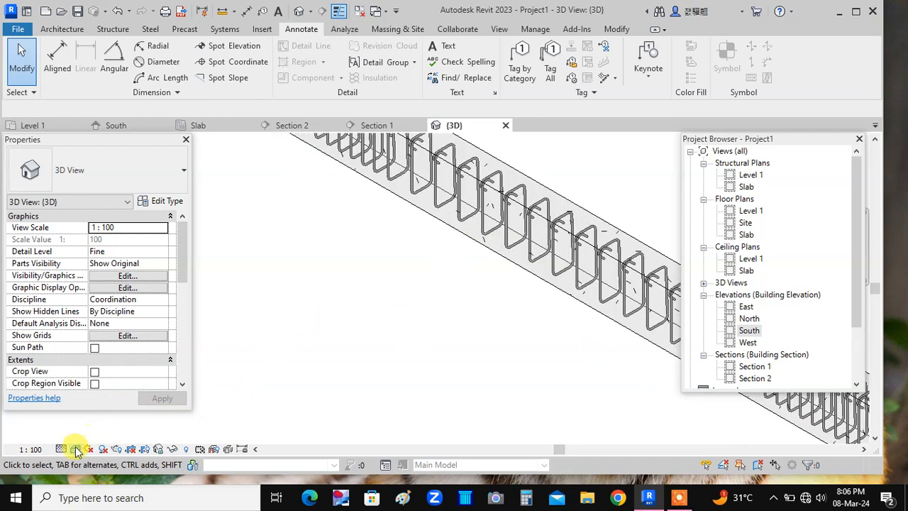